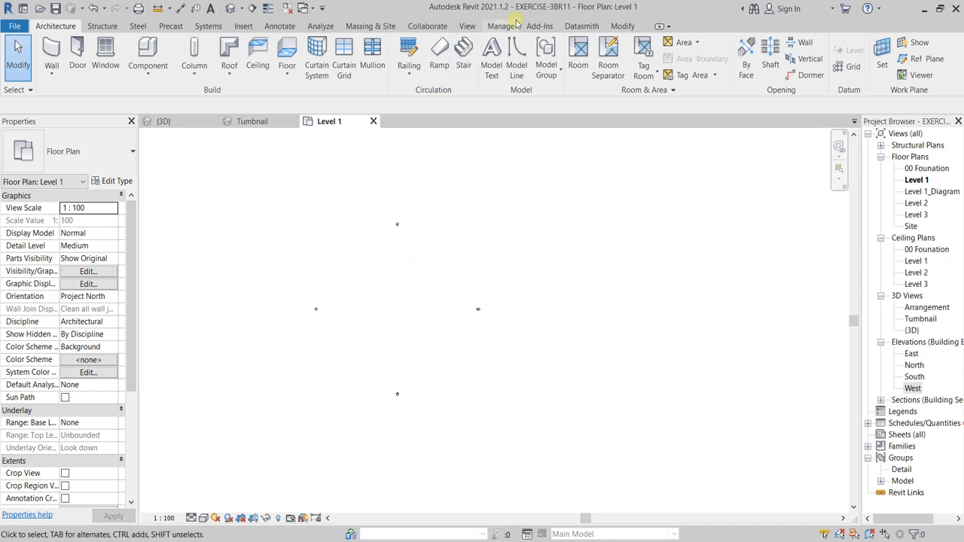
Step: Configure the project units with Length and Distance in centimetres, using 0 decimal places and no unit symbol for Length
{"action": "left_click", "coordinate": [501, 27]}
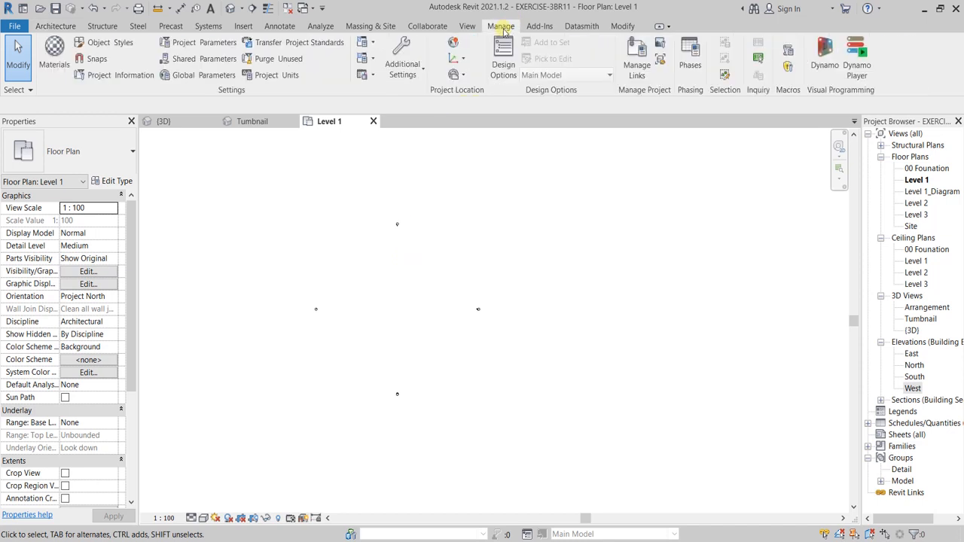
{"action": "left_click", "coordinate": [272, 76]}
{"action": "left_click", "coordinate": [523, 234]}
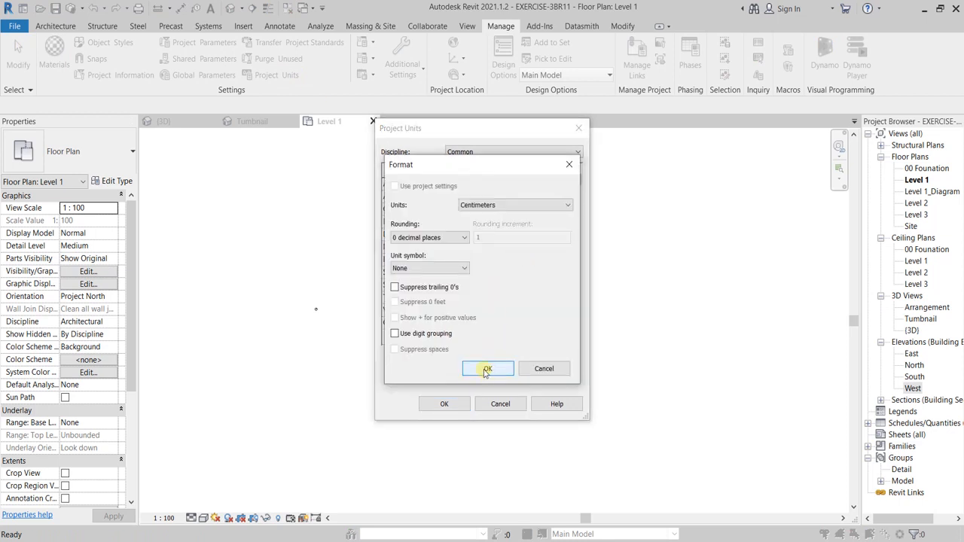
{"action": "left_click", "coordinate": [486, 370]}
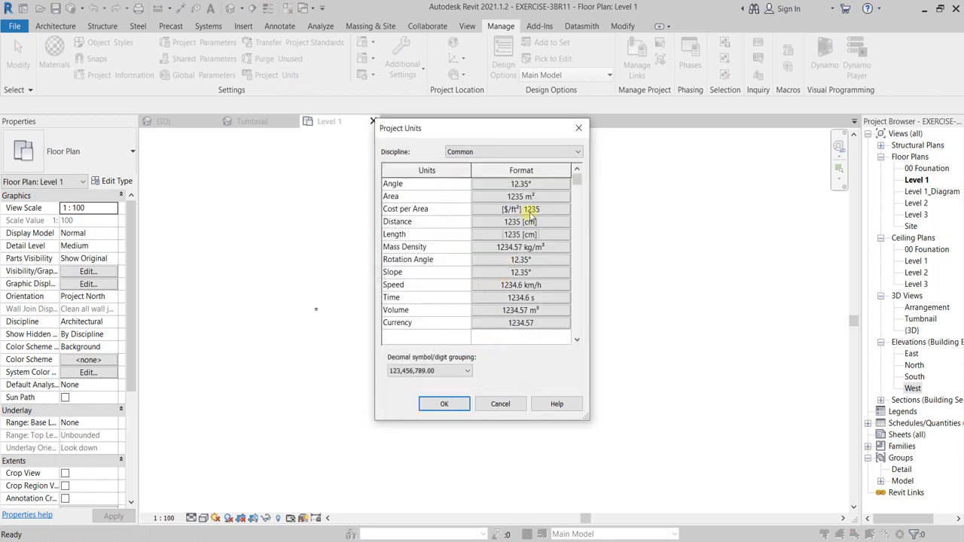
{"action": "left_click", "coordinate": [530, 210]}
{"action": "key", "text": "Escape"}
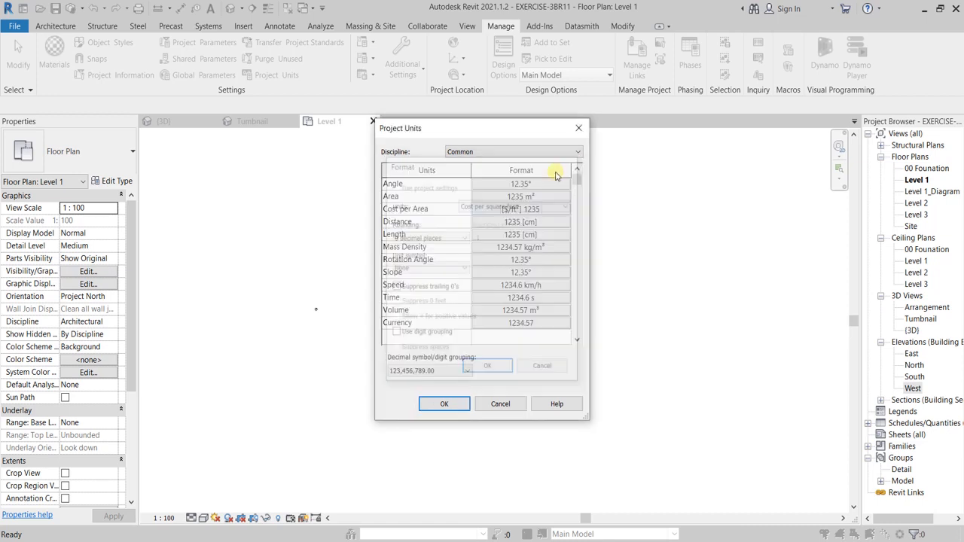
{"action": "left_click", "coordinate": [529, 222]}
{"action": "left_click", "coordinate": [486, 370]}
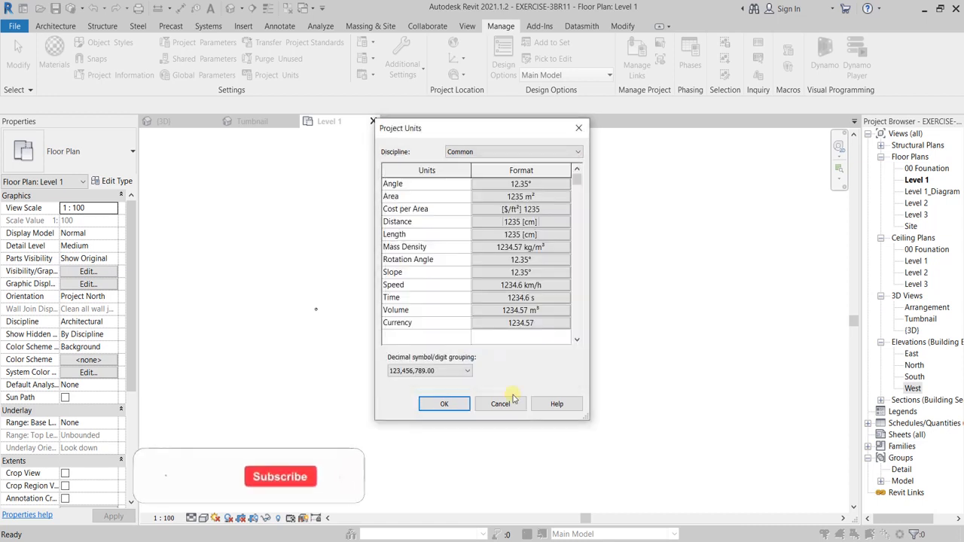
{"action": "left_click", "coordinate": [445, 404]}
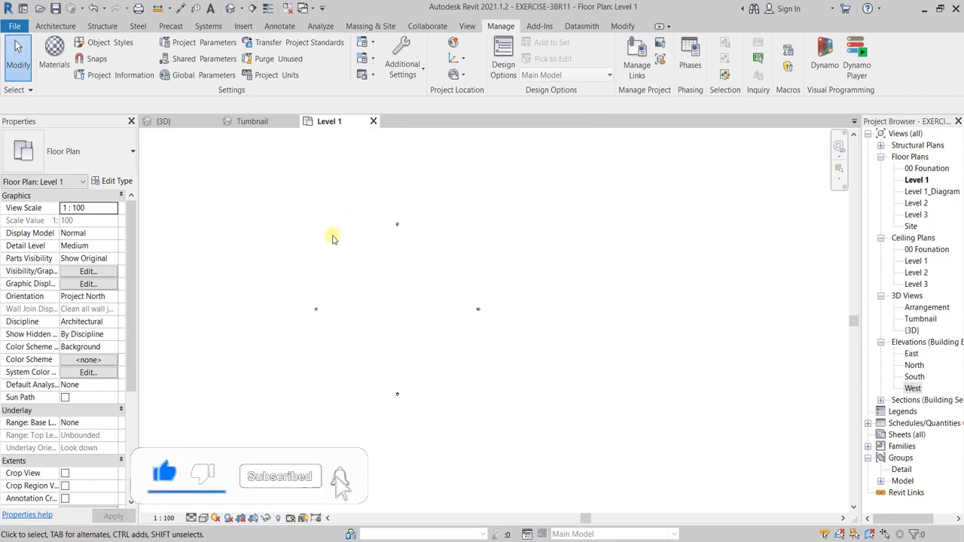
Step: Link the CAD drawing "3BR11 - Floor Plan.dwg" into the Level 1 floor plan
{"action": "left_click", "coordinate": [243, 26]}
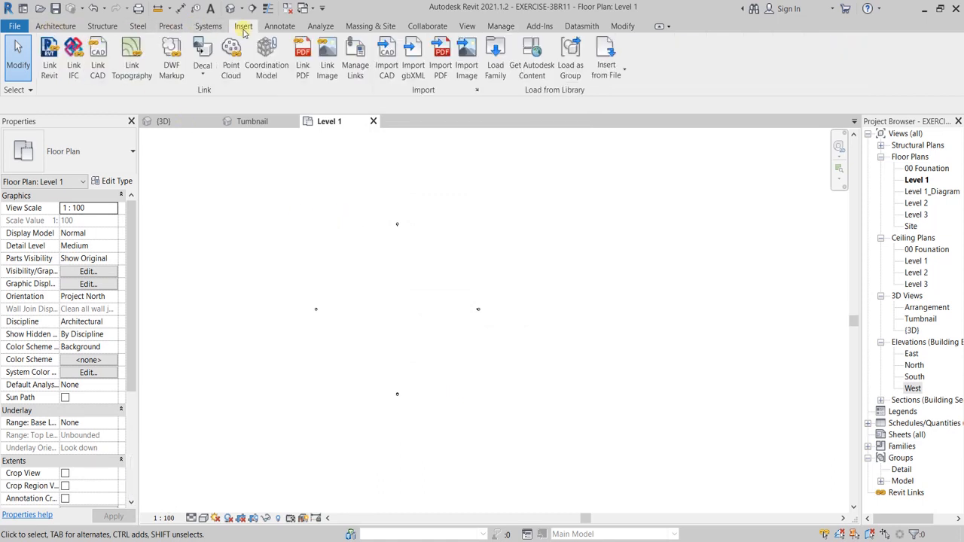
{"action": "left_click", "coordinate": [97, 73]}
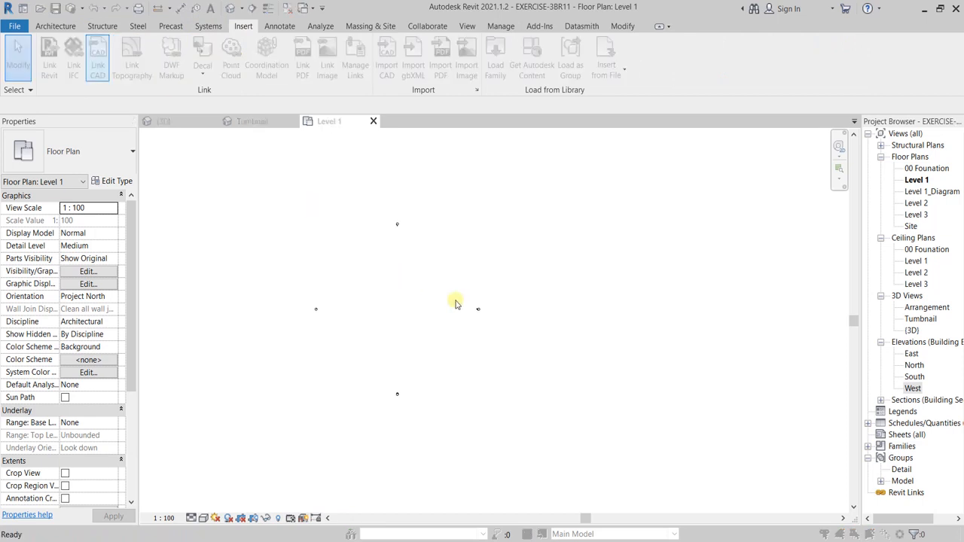
{"action": "double_click", "coordinate": [386, 134]}
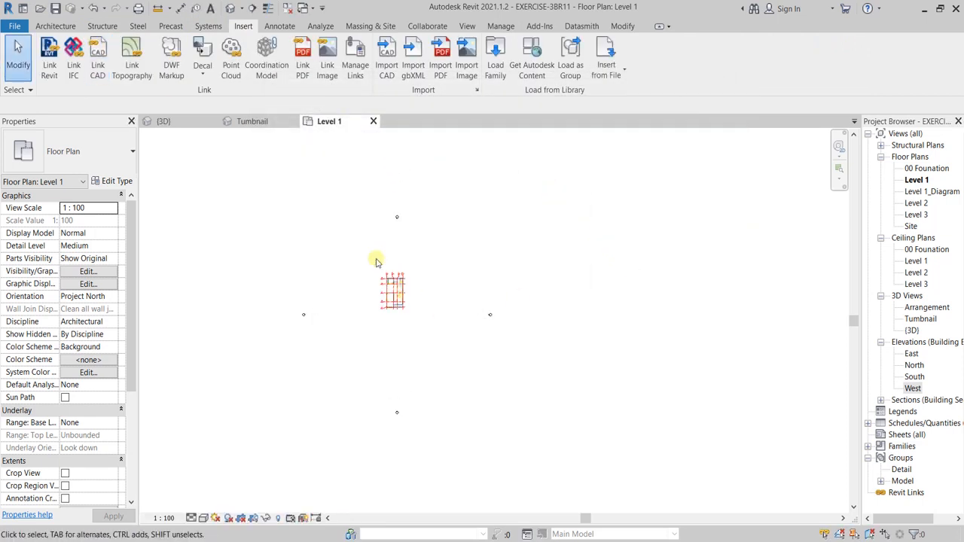
Step: Examine the linked floor plan drawing, its axes and rooms, and select it to check its pinning
{"action": "scroll", "coordinate": [376, 261], "scroll_direction": "up", "scroll_amount": 5}
{"action": "scroll", "coordinate": [487, 335], "scroll_direction": "up", "scroll_amount": 4}
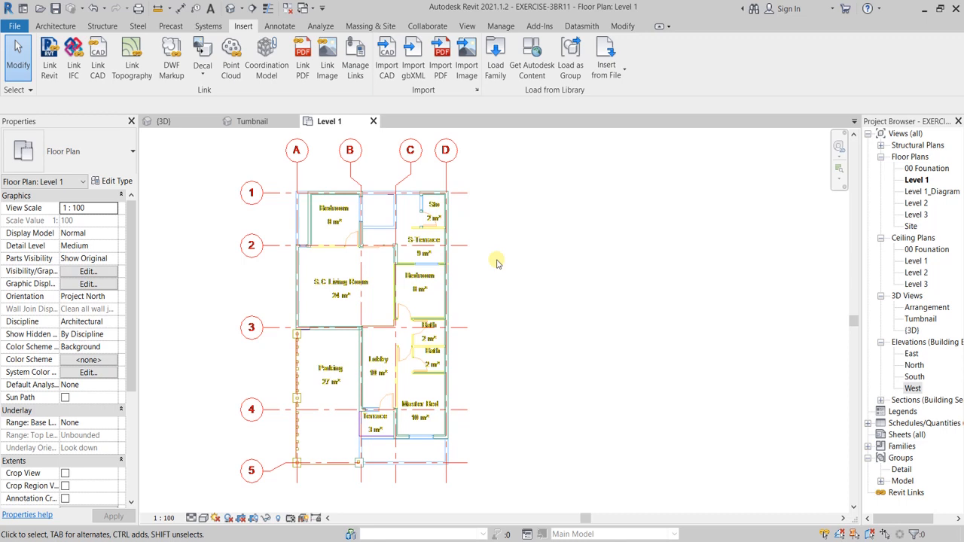
{"action": "scroll", "coordinate": [354, 204], "scroll_direction": "down", "scroll_amount": 3}
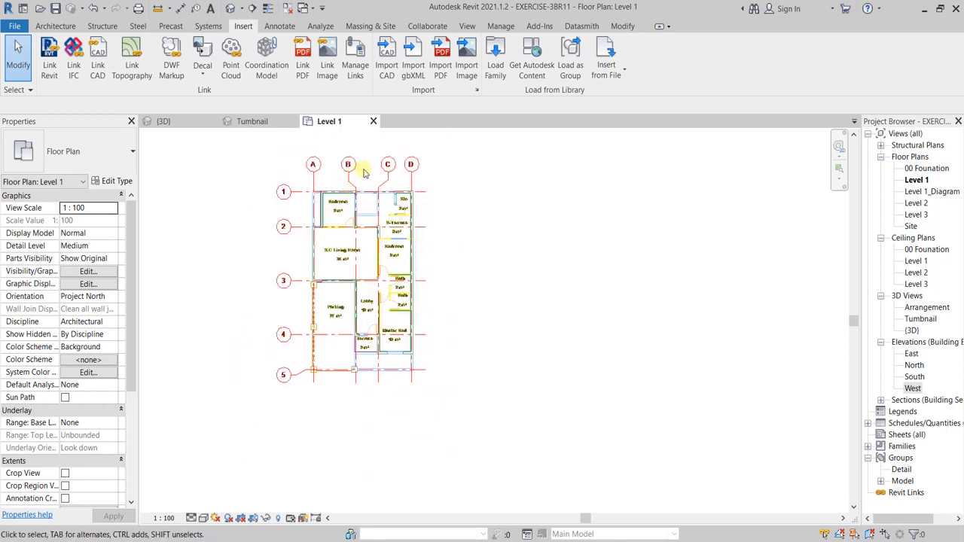
{"action": "scroll", "coordinate": [388, 254], "scroll_direction": "up", "scroll_amount": 3}
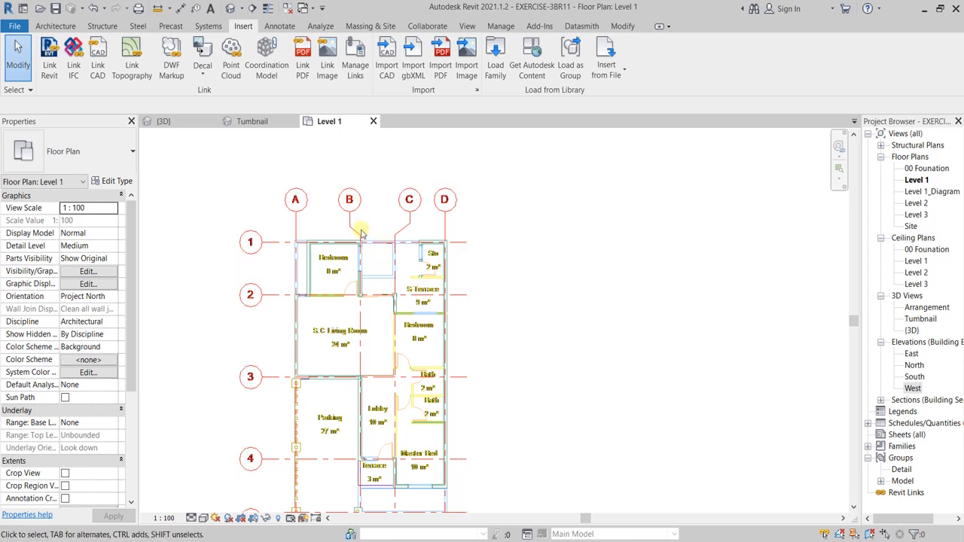
{"action": "left_click", "coordinate": [362, 235]}
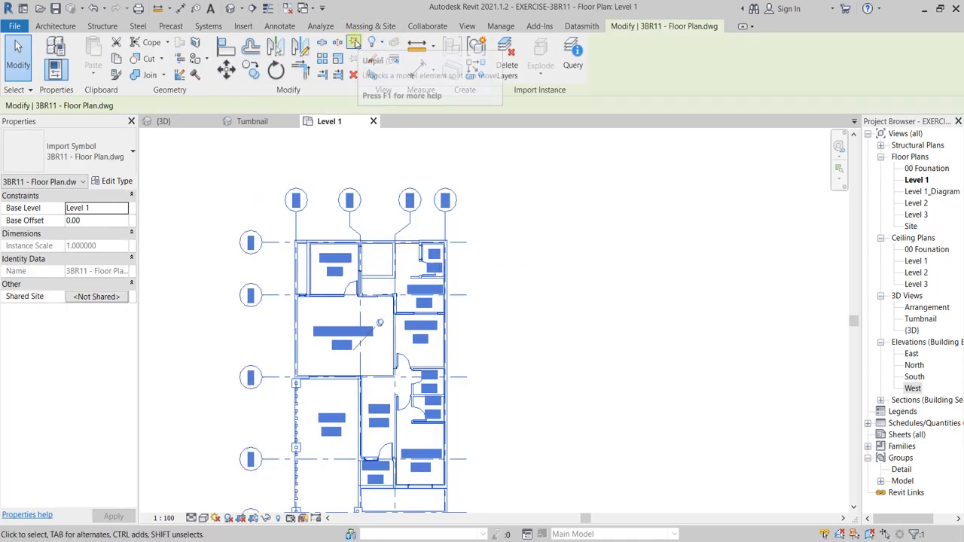
{"action": "left_click", "coordinate": [510, 282]}
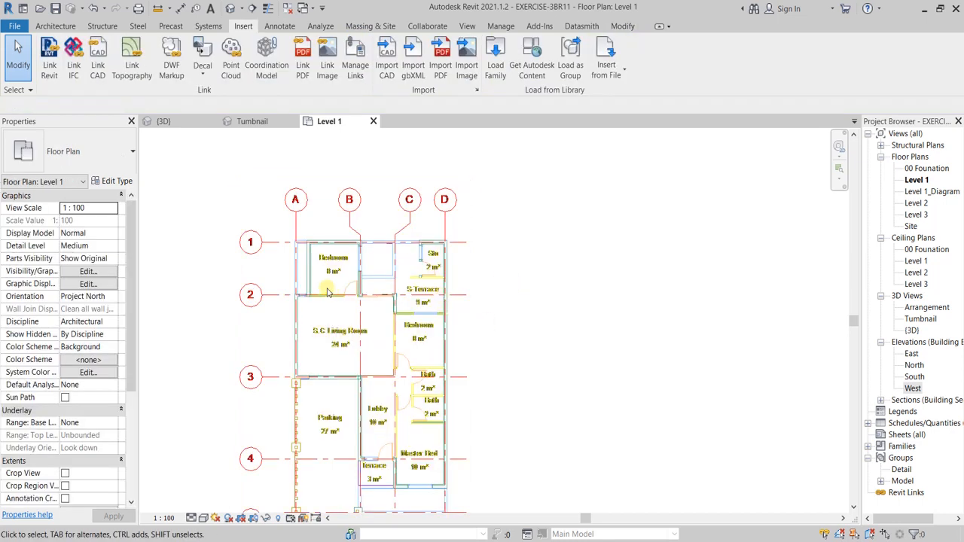
{"action": "scroll", "coordinate": [343, 301], "scroll_direction": "down", "scroll_amount": 2}
{"action": "scroll", "coordinate": [362, 296], "scroll_direction": "up", "scroll_amount": 2}
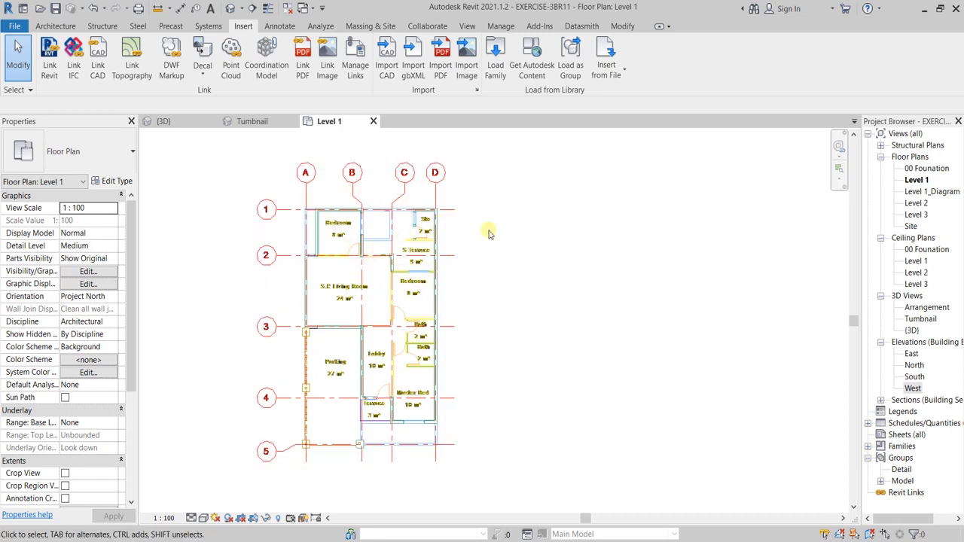
{"action": "right_click", "coordinate": [485, 199]}
{"action": "left_click", "coordinate": [507, 189]}
Step: Place a grid along axis A of the linked floor plan by picking its line, with offset 0.00
{"action": "left_click", "coordinate": [56, 27]}
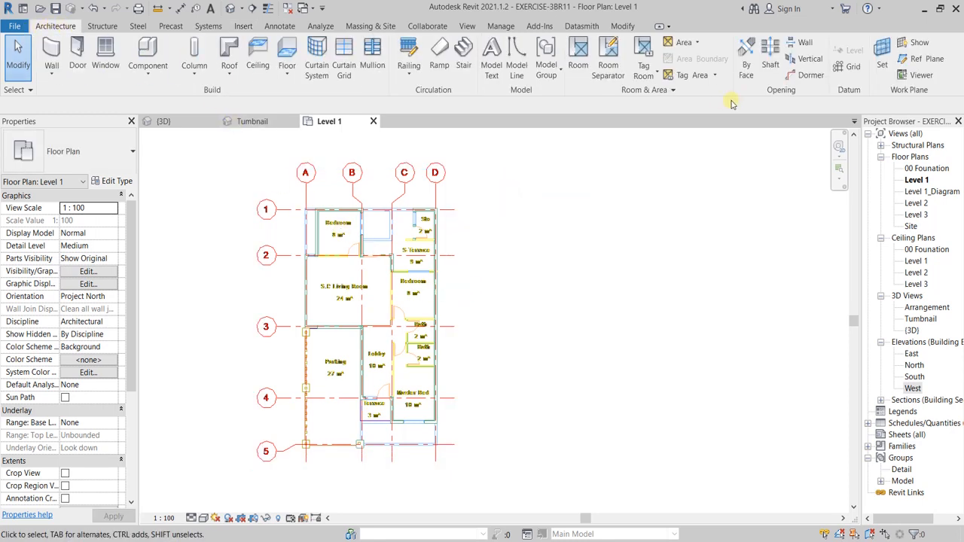
{"action": "left_click", "coordinate": [852, 67]}
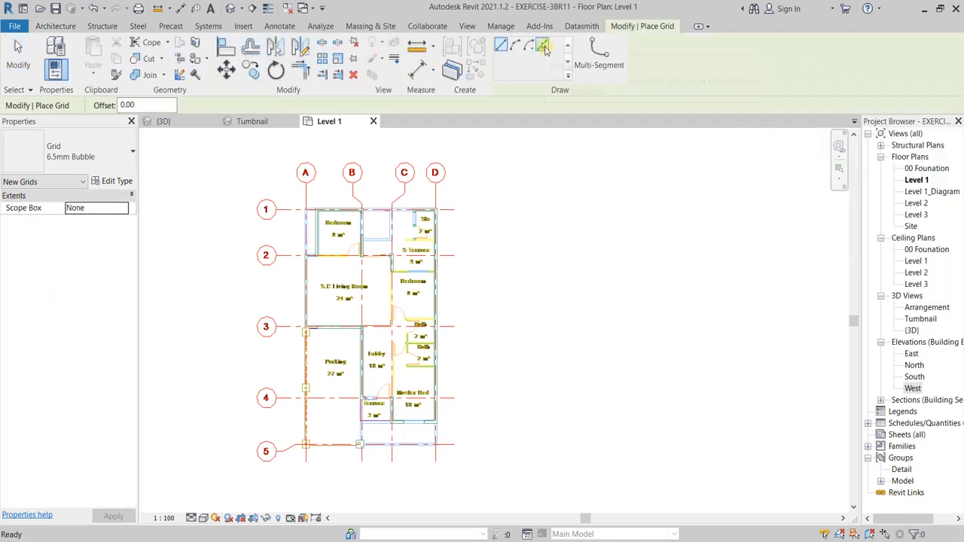
{"action": "left_click", "coordinate": [543, 46]}
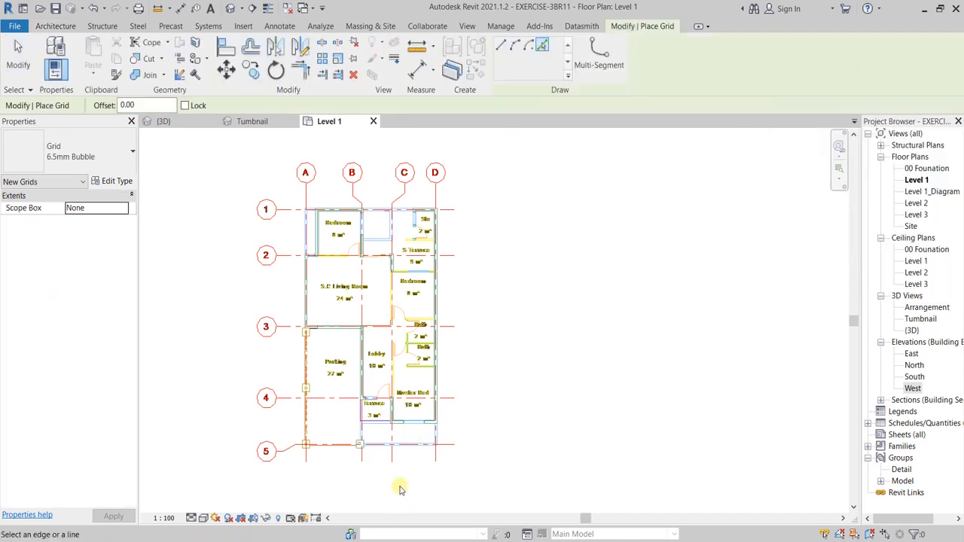
{"action": "scroll", "coordinate": [400, 490], "scroll_direction": "up", "scroll_amount": 2}
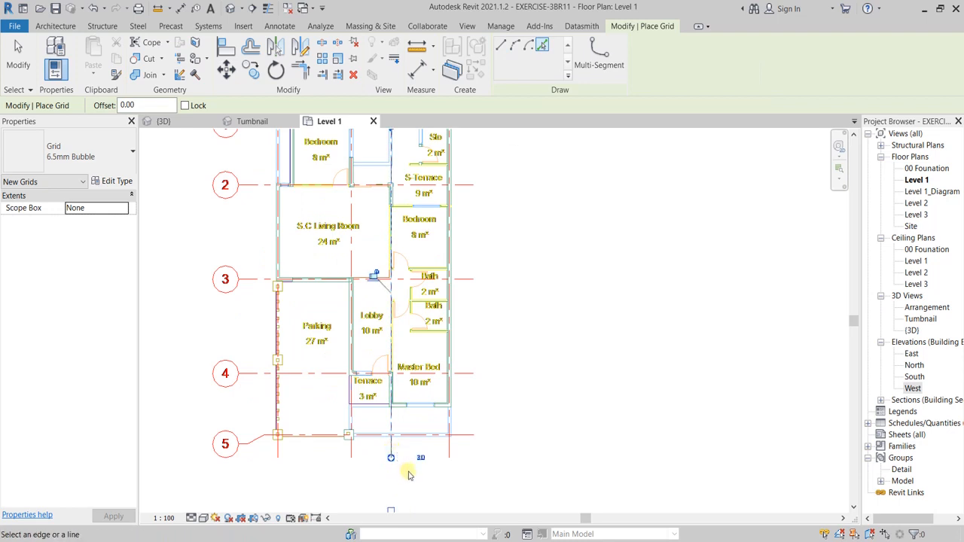
{"action": "scroll", "coordinate": [409, 474], "scroll_direction": "down", "scroll_amount": 2}
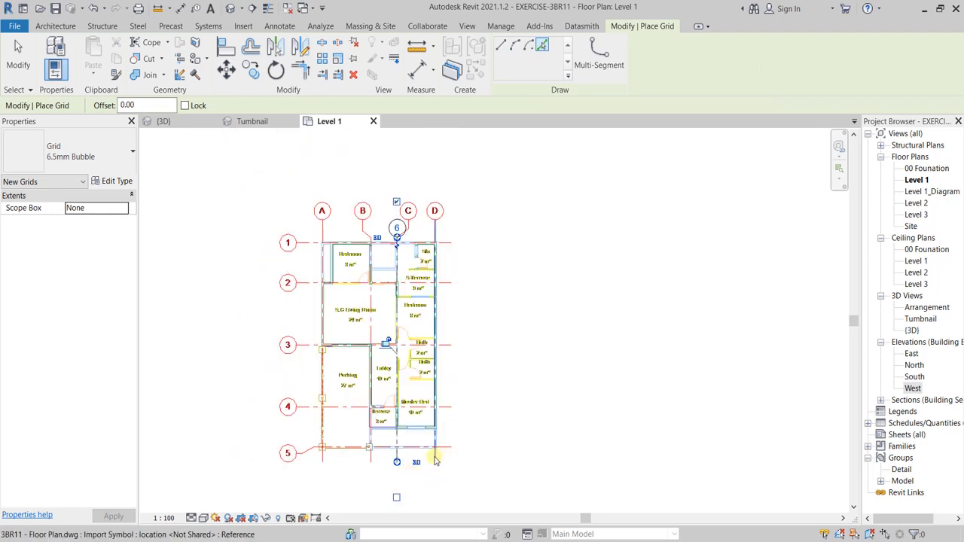
{"action": "scroll", "coordinate": [489, 450], "scroll_direction": "up", "scroll_amount": 2}
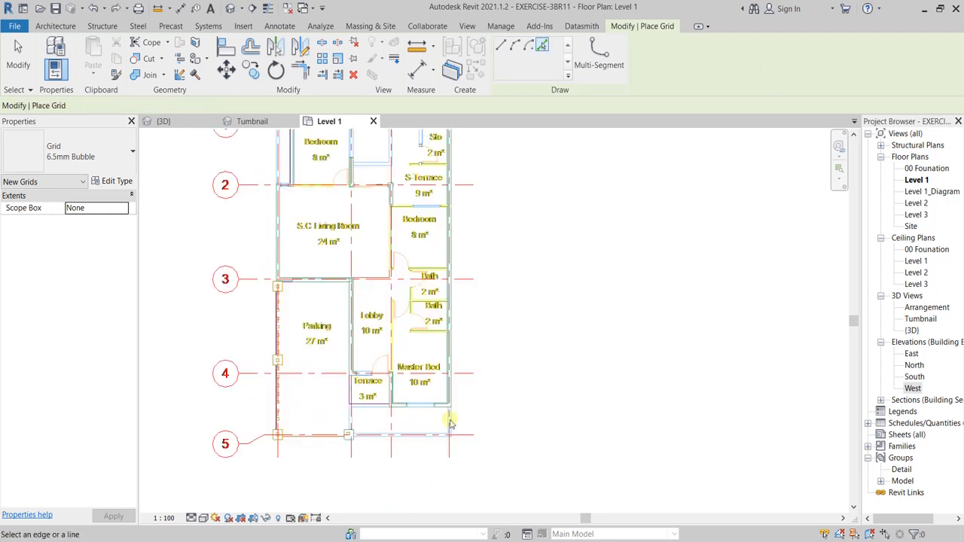
{"action": "scroll", "coordinate": [447, 419], "scroll_direction": "down", "scroll_amount": 3}
{"action": "scroll", "coordinate": [309, 225], "scroll_direction": "up", "scroll_amount": 1}
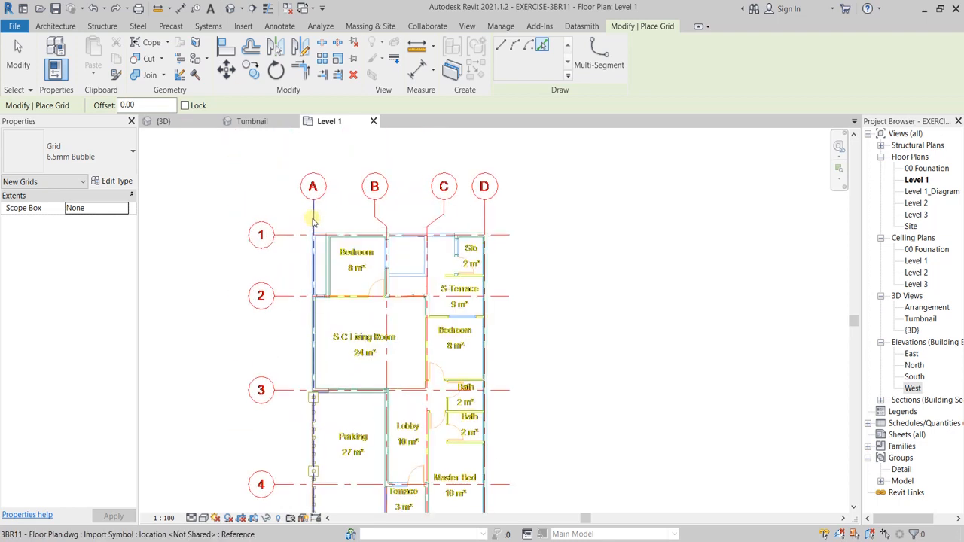
{"action": "left_click", "coordinate": [314, 222]}
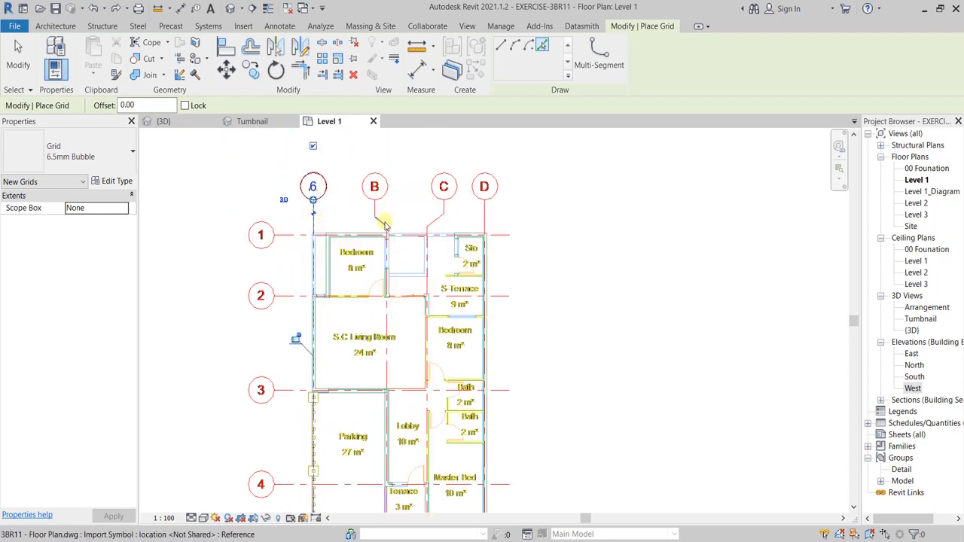
Step: Try to place a grid along axis B of the linked floor plan by picking its line
{"action": "scroll", "coordinate": [388, 233], "scroll_direction": "up", "scroll_amount": 2}
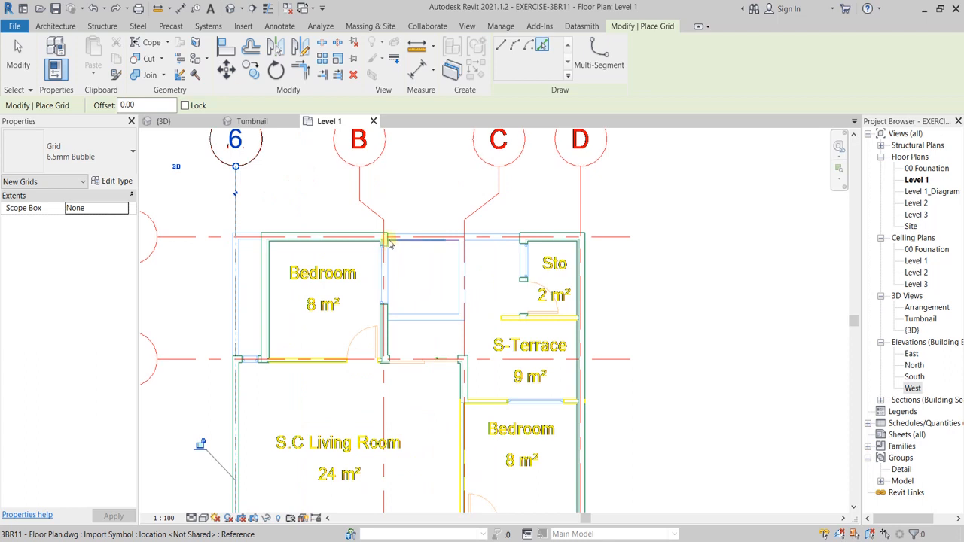
{"action": "left_click", "coordinate": [384, 241]}
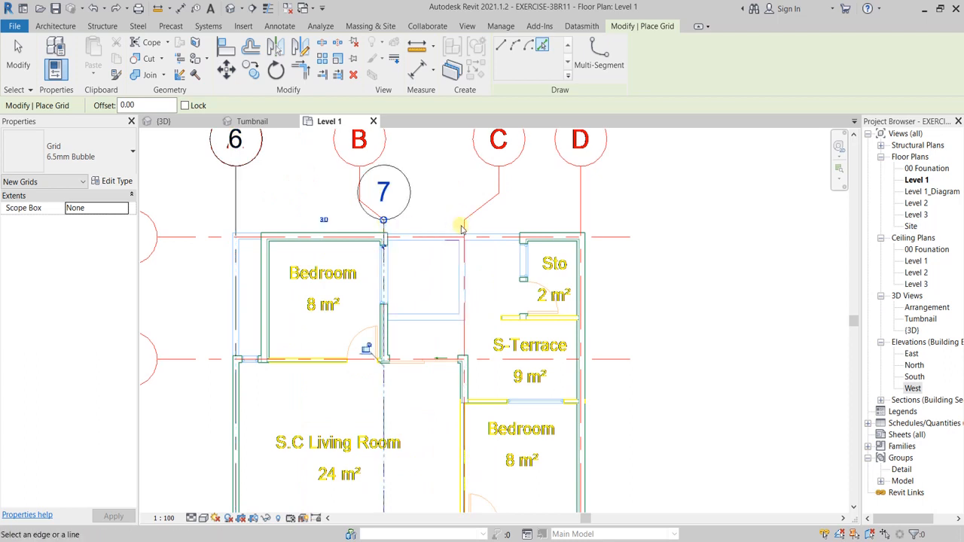
{"action": "scroll", "coordinate": [378, 241], "scroll_direction": "down", "scroll_amount": 1}
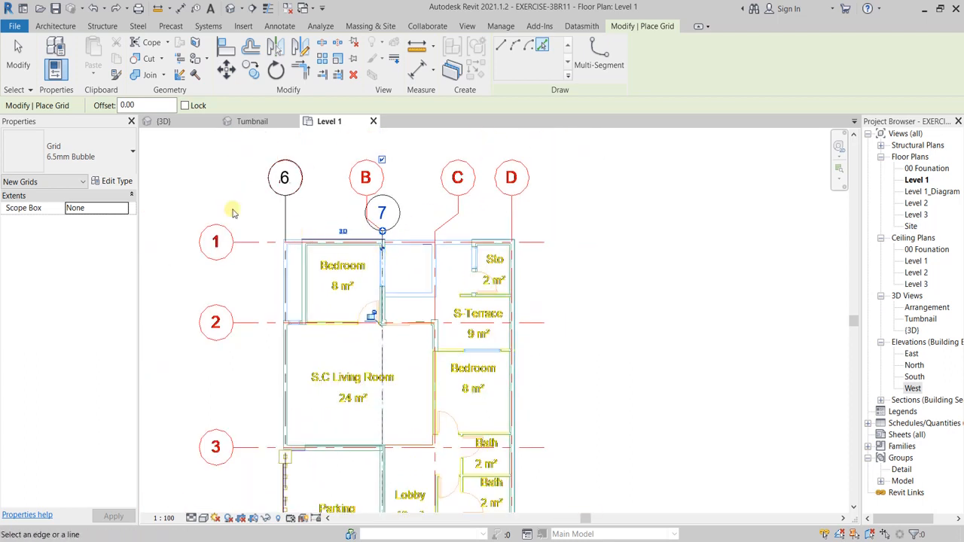
{"action": "key", "text": "ctrl+z"}
{"action": "scroll", "coordinate": [280, 239], "scroll_direction": "down", "scroll_amount": 2}
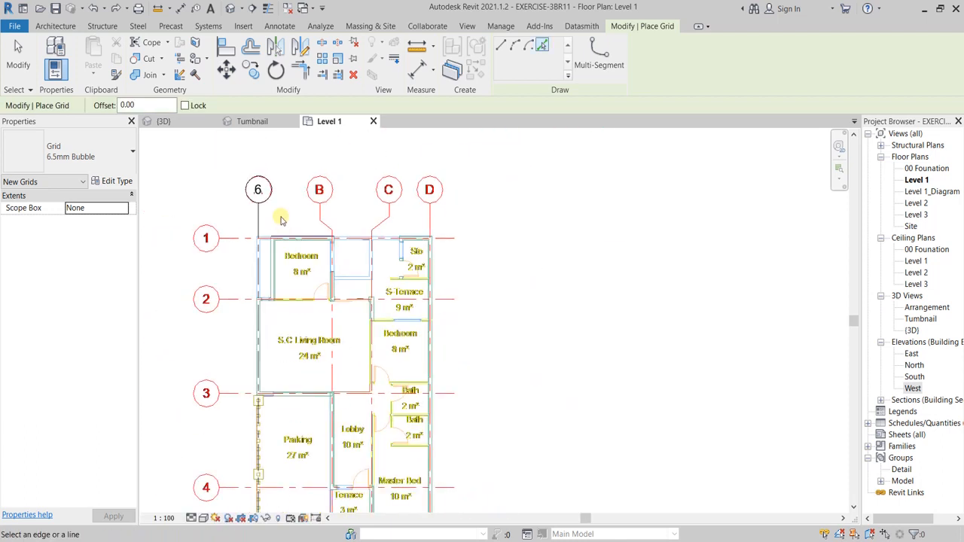
{"action": "right_click", "coordinate": [205, 185]}
{"action": "left_click", "coordinate": [220, 190]}
Step: Rename the new grid along the linked drawing's first vertical axis as A
{"action": "scroll", "coordinate": [256, 188], "scroll_direction": "up", "scroll_amount": 2}
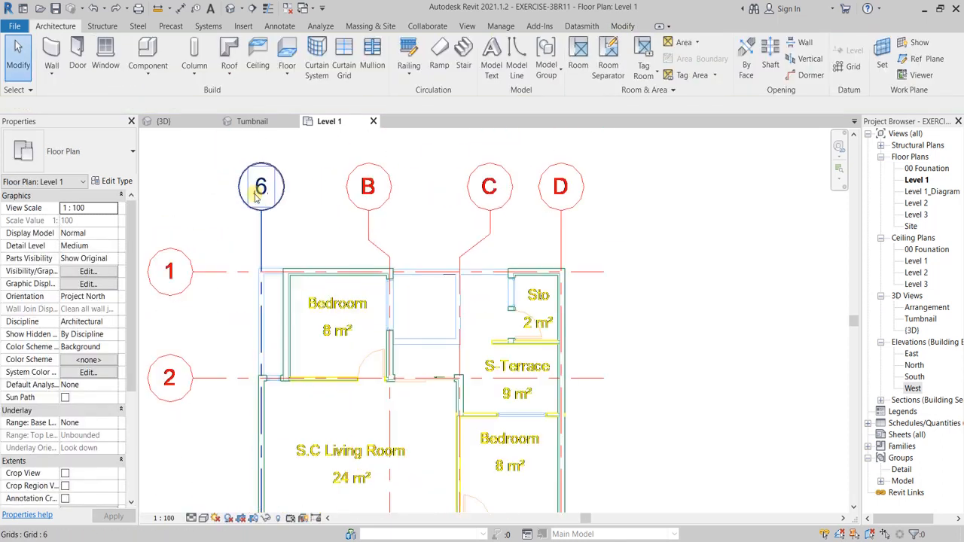
{"action": "left_click", "coordinate": [265, 190]}
{"action": "left_click", "coordinate": [266, 188]}
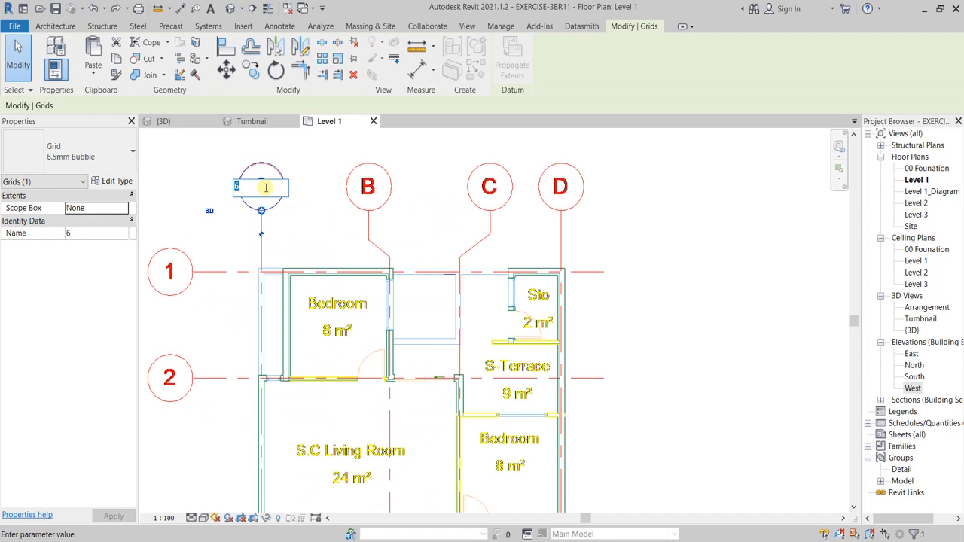
{"action": "type", "text": "a"}
{"action": "key", "text": "BackSpace"}
{"action": "type", "text": "A"}
{"action": "key", "text": "Return"}
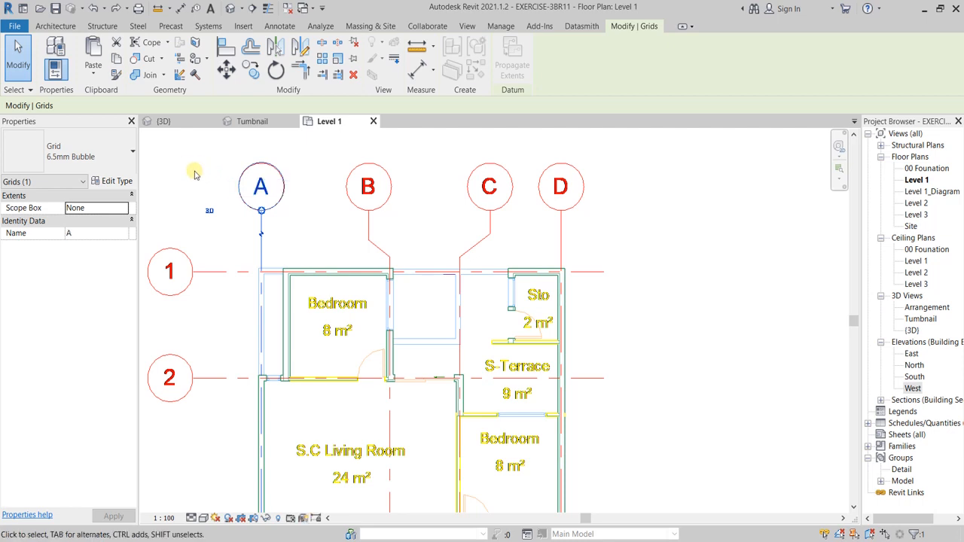
{"action": "scroll", "coordinate": [297, 197], "scroll_direction": "down", "scroll_amount": 2}
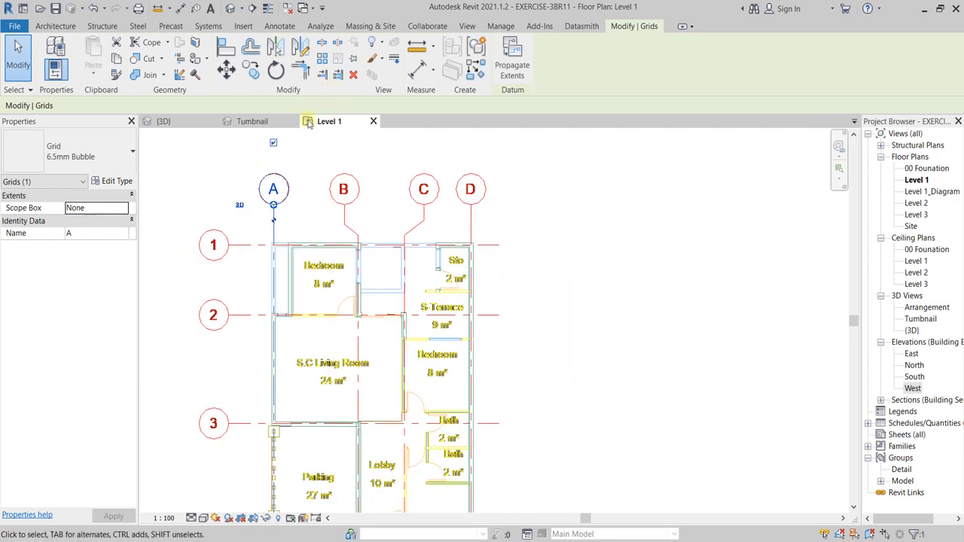
{"action": "scroll", "coordinate": [369, 243], "scroll_direction": "up", "scroll_amount": 1}
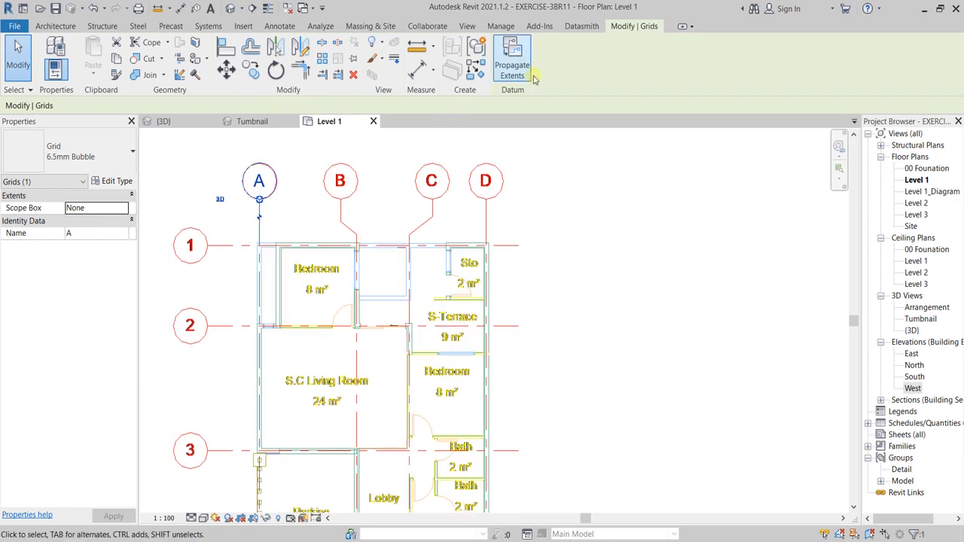
{"action": "right_click", "coordinate": [565, 151]}
{"action": "left_click", "coordinate": [619, 160]}
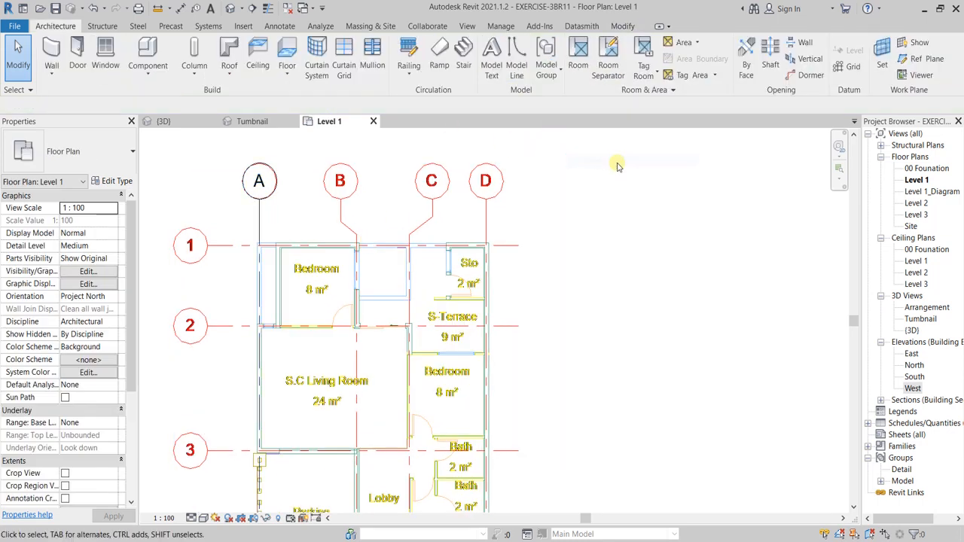
{"action": "right_click", "coordinate": [610, 157]}
{"action": "left_click", "coordinate": [662, 168]}
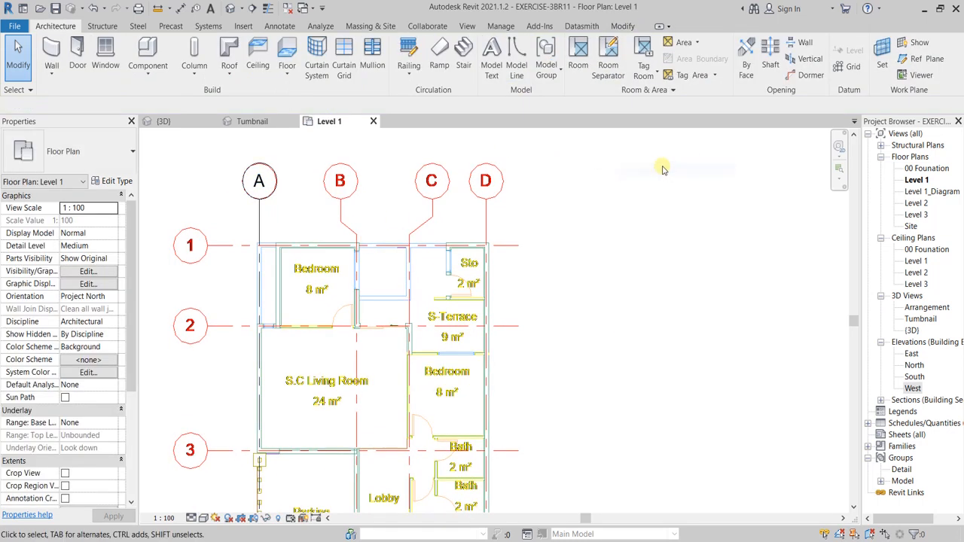
Step: Place grids along axes B, C and D of the linked floor plan by picking their lines, with offset 0.00
{"action": "left_click", "coordinate": [855, 66]}
{"action": "scroll", "coordinate": [317, 226], "scroll_direction": "up", "scroll_amount": 3}
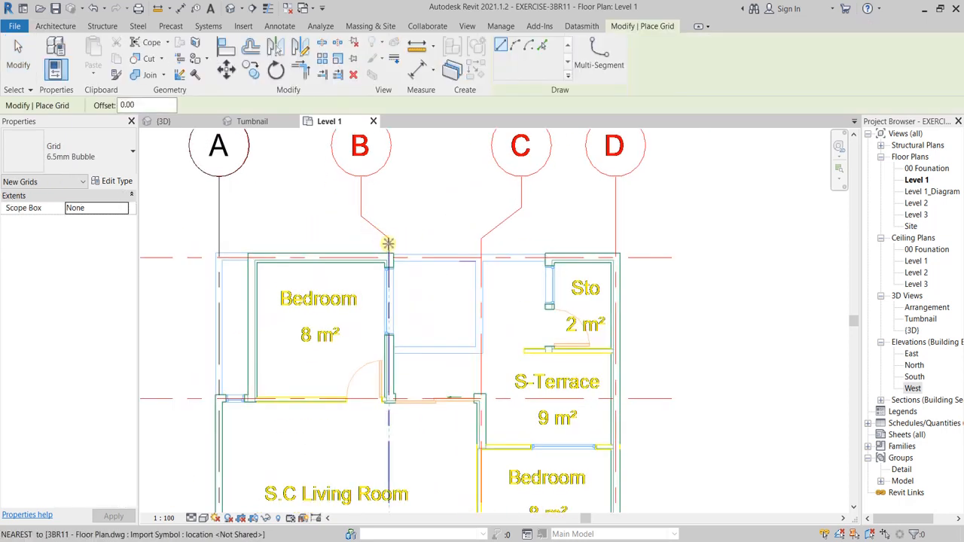
{"action": "left_click", "coordinate": [542, 47]}
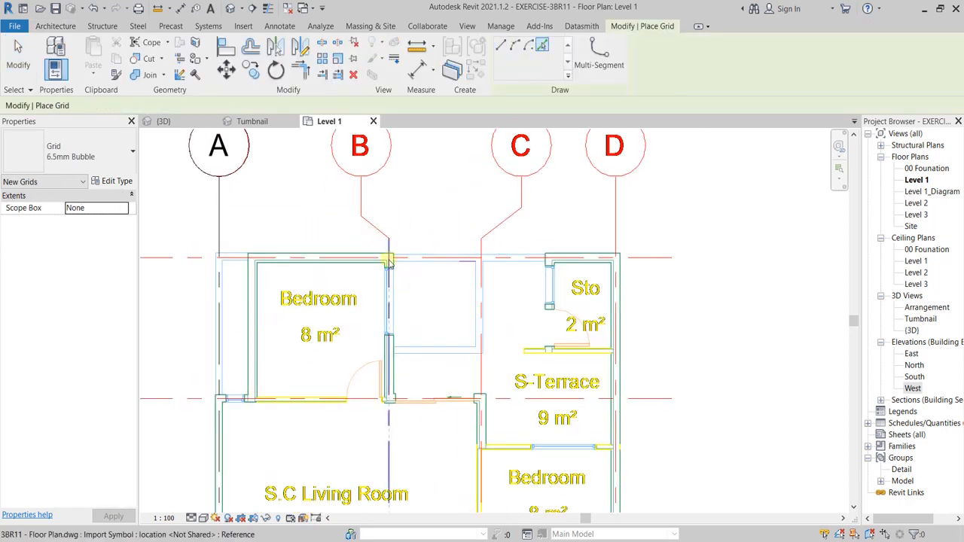
{"action": "scroll", "coordinate": [441, 217], "scroll_direction": "down", "scroll_amount": 3}
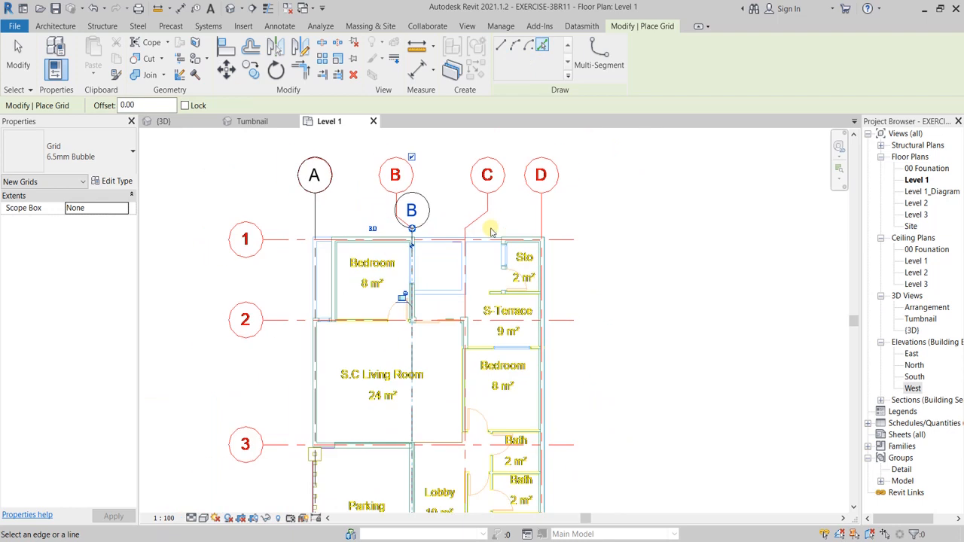
{"action": "left_click", "coordinate": [466, 240]}
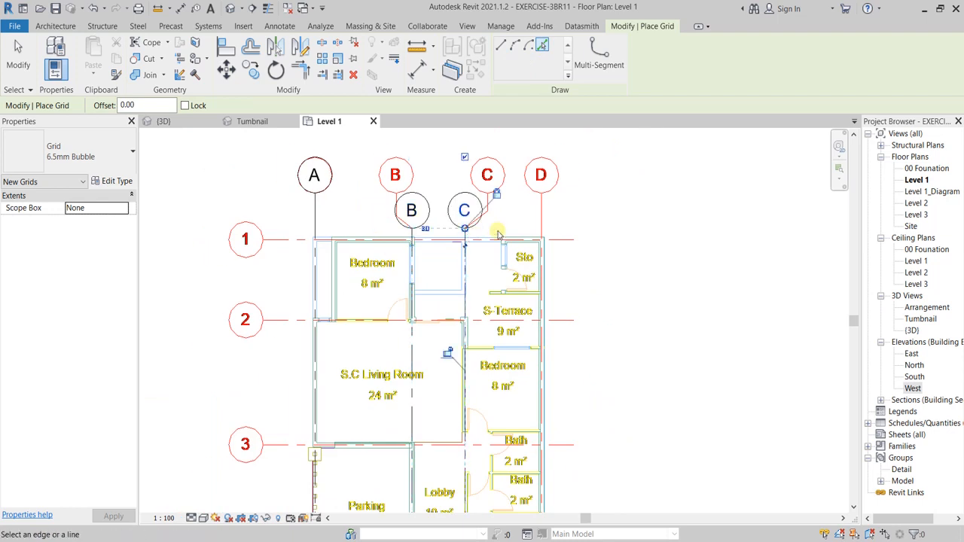
{"action": "left_click", "coordinate": [544, 229]}
{"action": "scroll", "coordinate": [555, 231], "scroll_direction": "down", "scroll_amount": 3}
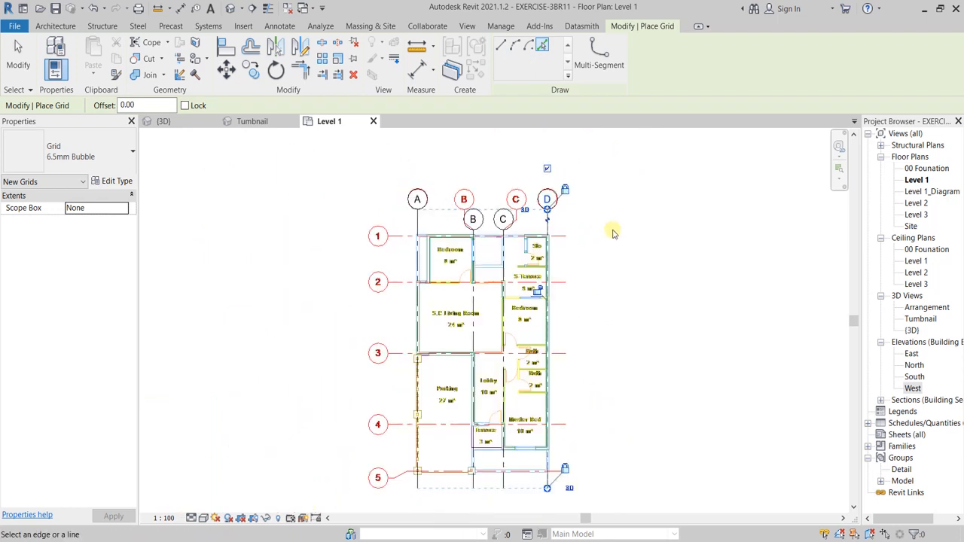
{"action": "middle_click_drag", "start_coordinate": [608, 239], "coordinate": [503, 240]}
{"action": "right_click", "coordinate": [505, 190]}
{"action": "right_click", "coordinate": [530, 178]}
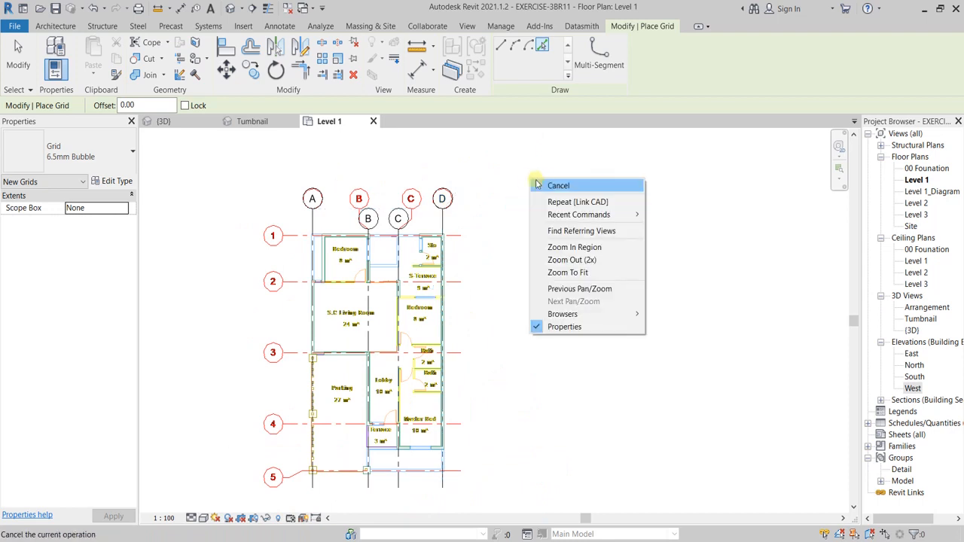
{"action": "left_click", "coordinate": [559, 186]}
Step: Extend the upper ends of grids B and C to align their bubbles with those of grids A and D
{"action": "scroll", "coordinate": [411, 225], "scroll_direction": "up", "scroll_amount": 2}
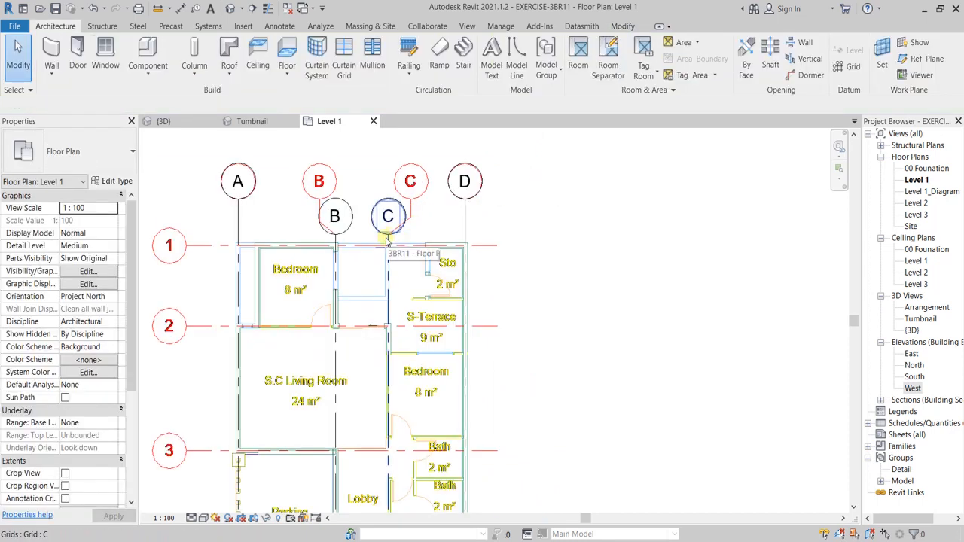
{"action": "left_click", "coordinate": [387, 239]}
{"action": "left_click_drag", "start_coordinate": [388, 236], "coordinate": [388, 200]}
{"action": "left_click", "coordinate": [560, 248]}
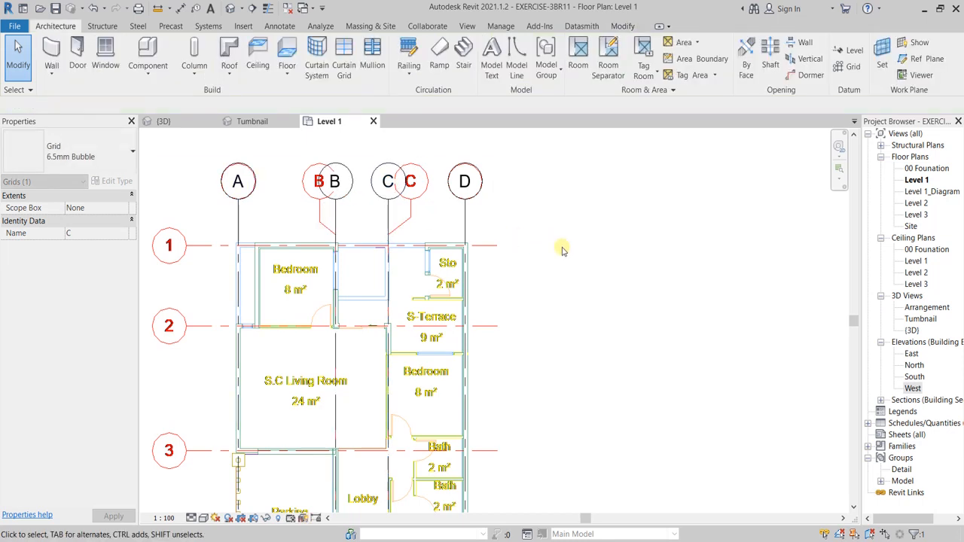
Step: Add an elbow to grid C and shift its bubble onto the linked drawing's C bubble
{"action": "scroll", "coordinate": [386, 217], "scroll_direction": "down", "scroll_amount": 1}
{"action": "left_click", "coordinate": [391, 219]}
{"action": "scroll", "coordinate": [393, 230], "scroll_direction": "up", "scroll_amount": 4}
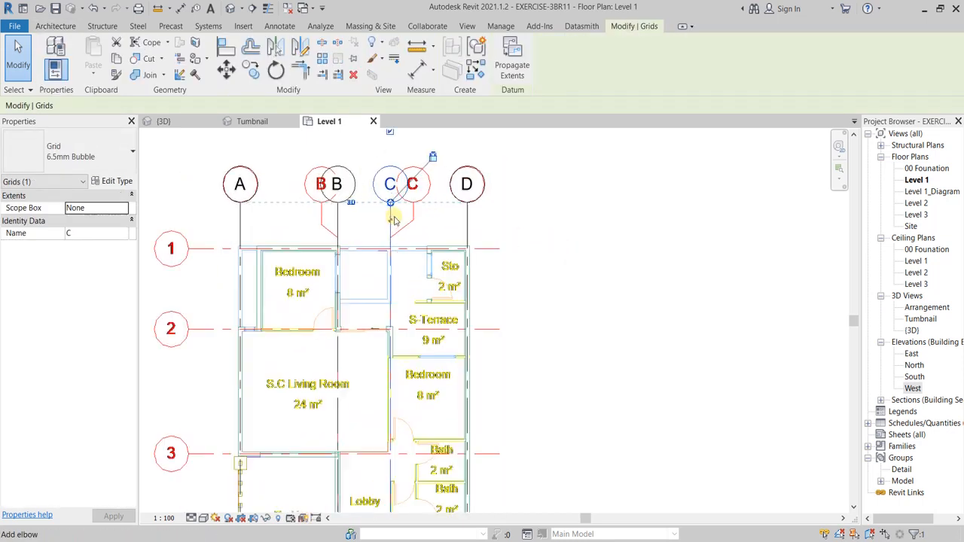
{"action": "left_click", "coordinate": [388, 222]}
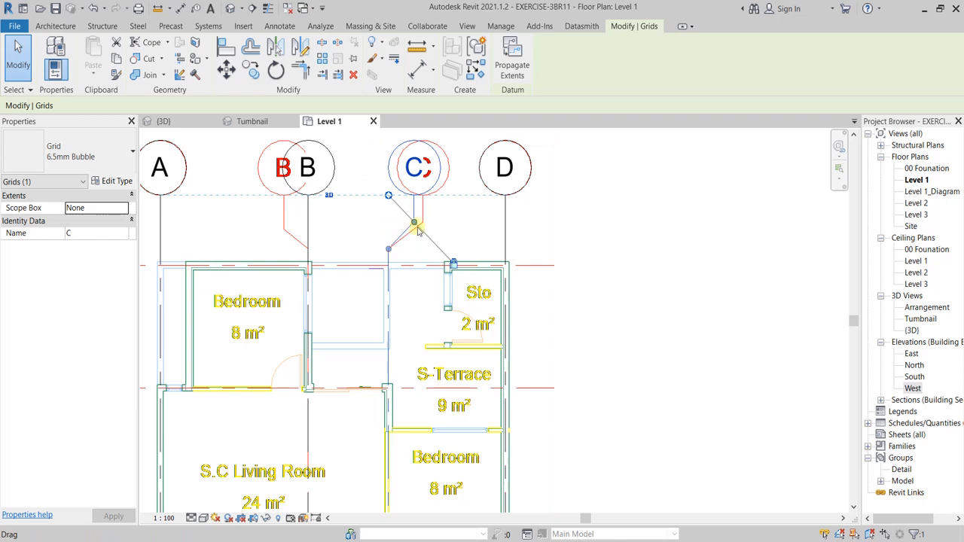
{"action": "left_click_drag", "start_coordinate": [415, 223], "coordinate": [423, 222]}
{"action": "left_click", "coordinate": [594, 244]}
Step: Add an elbow to grid B and shift its bubble onto the linked drawing's B bubble
{"action": "left_click", "coordinate": [310, 229]}
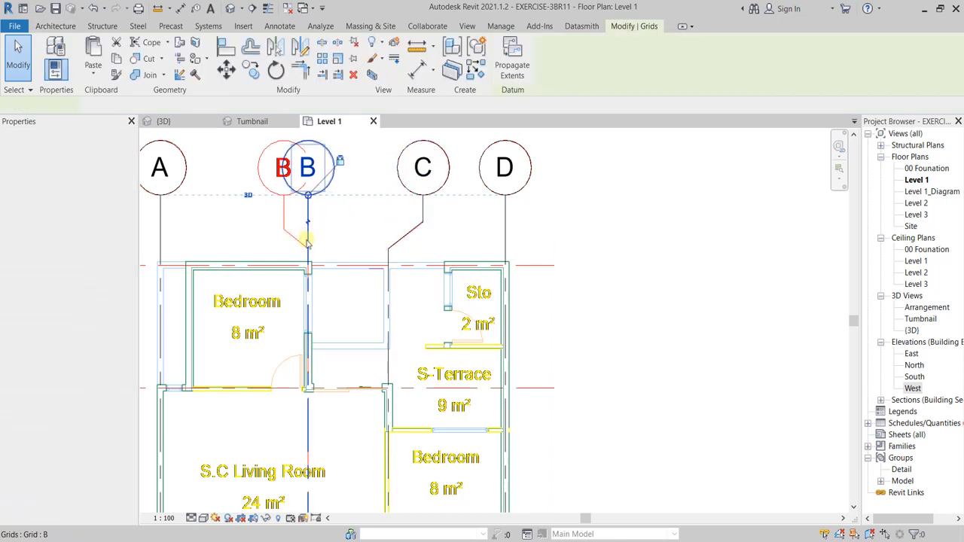
{"action": "left_click", "coordinate": [309, 226]}
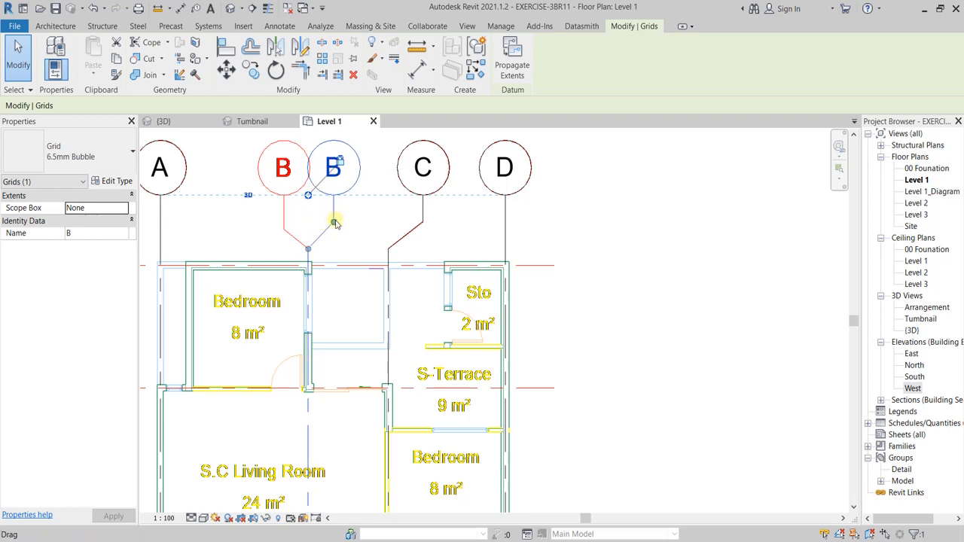
{"action": "mouse_move", "coordinate": [305, 224]}
{"action": "left_mouse_down"}
{"action": "mouse_move", "coordinate": [279, 221]}
{"action": "mouse_move", "coordinate": [286, 228]}
{"action": "left_mouse_up"}
{"action": "left_click", "coordinate": [415, 215]}
{"action": "scroll", "coordinate": [405, 229], "scroll_direction": "down", "scroll_amount": 4}
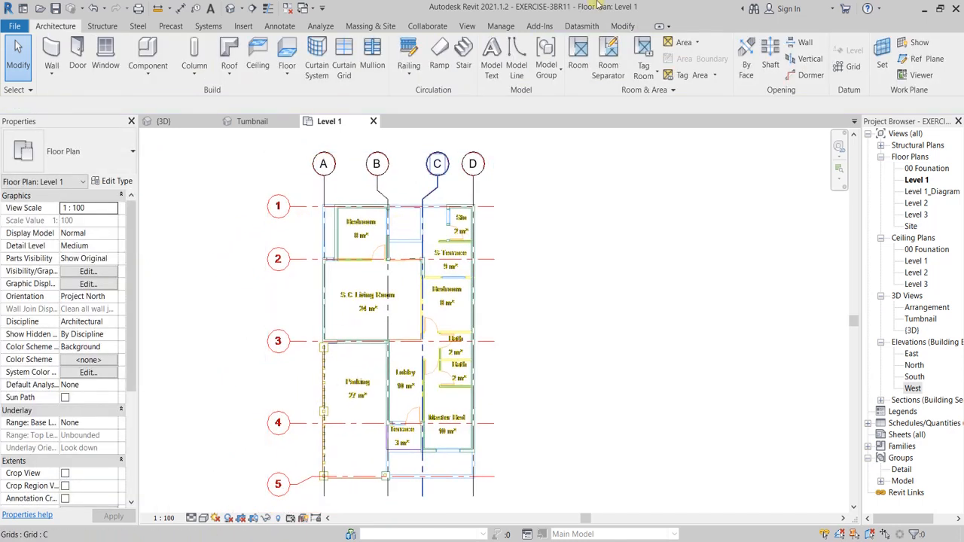
Step: Place a grid along the linked drawing's first horizontal axis by picking its line and rename it as 1
{"action": "left_click", "coordinate": [858, 67]}
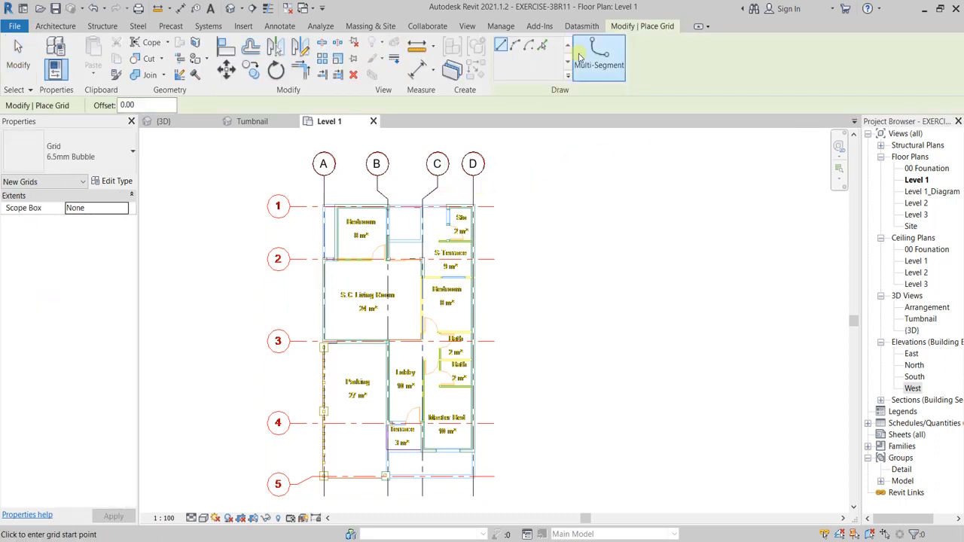
{"action": "left_click", "coordinate": [542, 46]}
{"action": "left_click", "coordinate": [301, 208]}
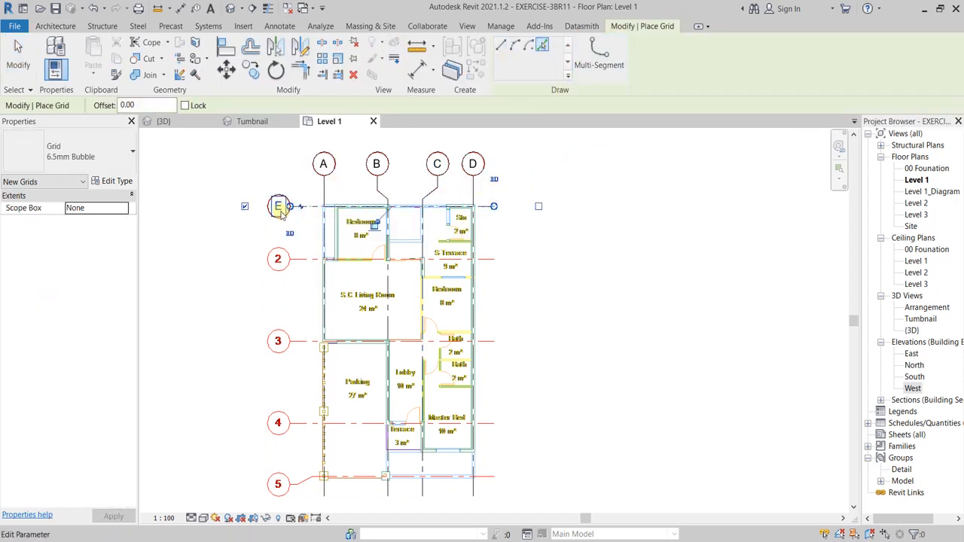
{"action": "scroll", "coordinate": [283, 209], "scroll_direction": "up", "scroll_amount": 2}
{"action": "left_click", "coordinate": [278, 205]}
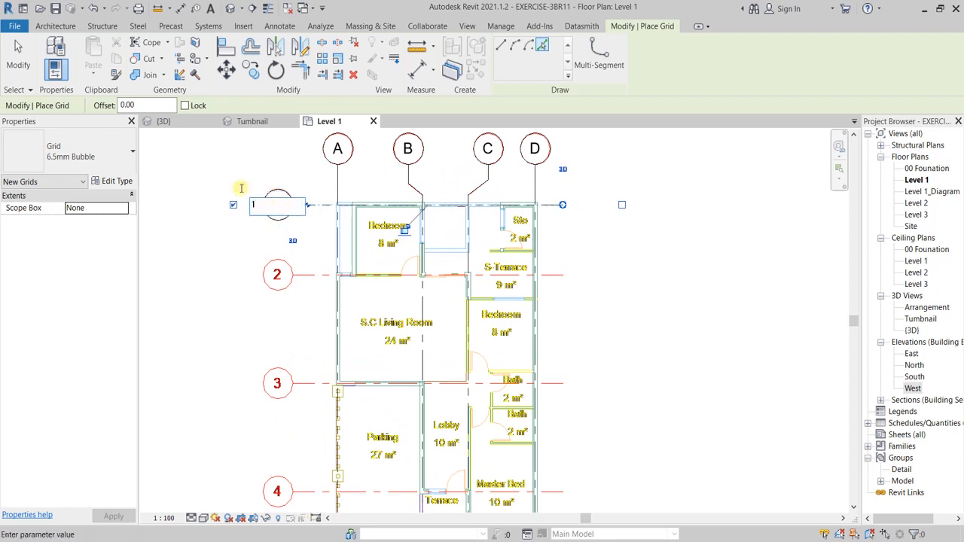
{"action": "type", "text": "1"}
{"action": "key", "text": "Return"}
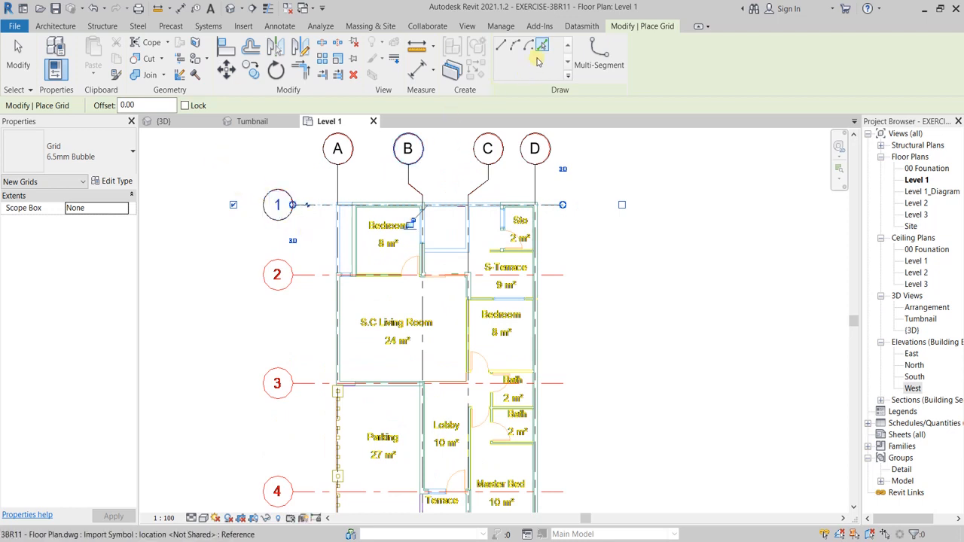
Step: Place grids along horizontal axes 2, 3, 4 and 5 of the linked floor plan by picking their lines
{"action": "left_click", "coordinate": [304, 280]}
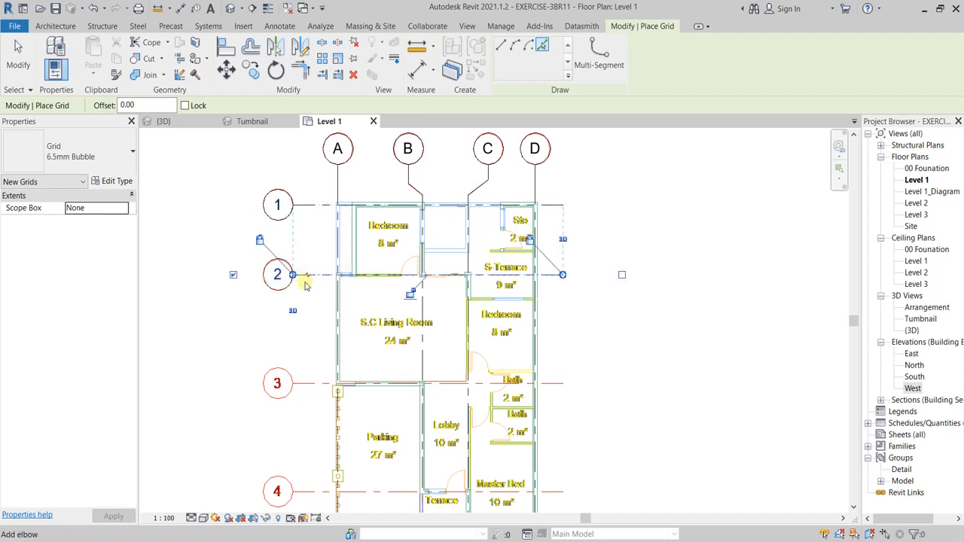
{"action": "left_click", "coordinate": [310, 385]}
{"action": "scroll", "coordinate": [313, 354], "scroll_direction": "down", "scroll_amount": 3}
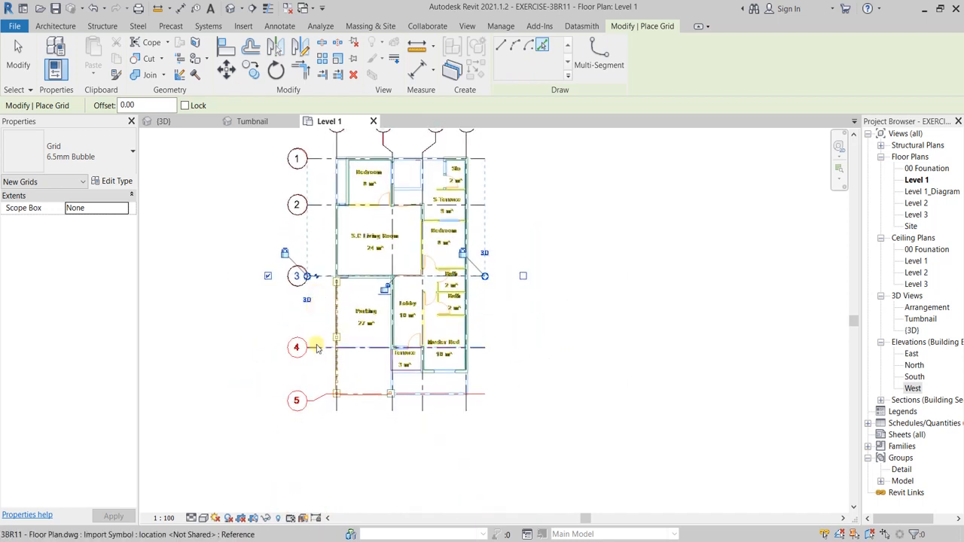
{"action": "left_click", "coordinate": [318, 349]}
{"action": "scroll", "coordinate": [322, 397], "scroll_direction": "up", "scroll_amount": 3}
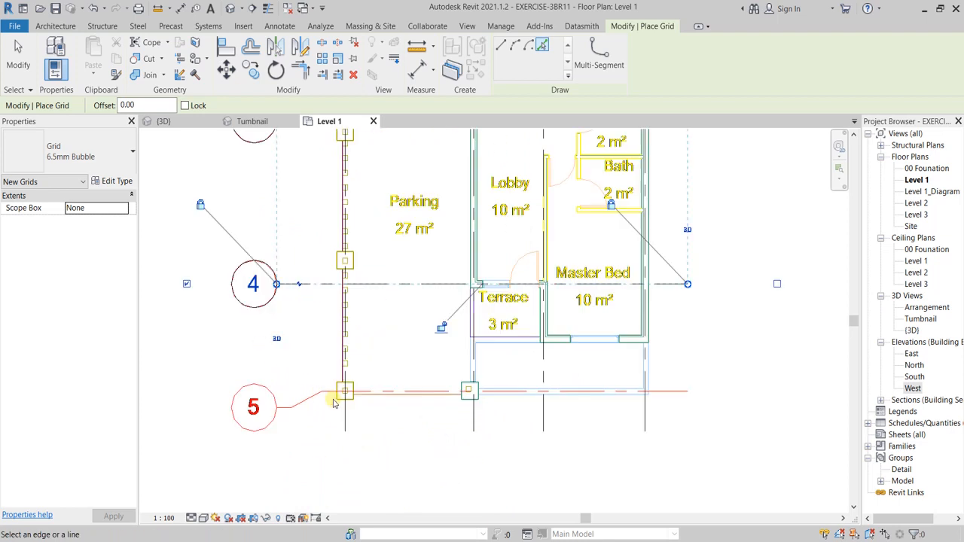
{"action": "left_click", "coordinate": [324, 395]}
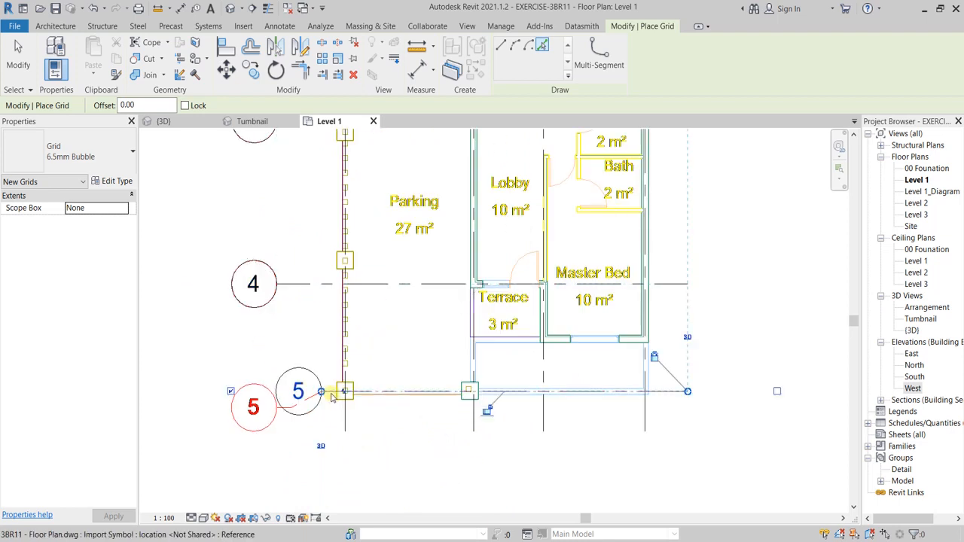
{"action": "right_click", "coordinate": [201, 317]}
{"action": "left_click", "coordinate": [226, 325]}
{"action": "right_click", "coordinate": [215, 318]}
{"action": "left_click", "coordinate": [242, 325]}
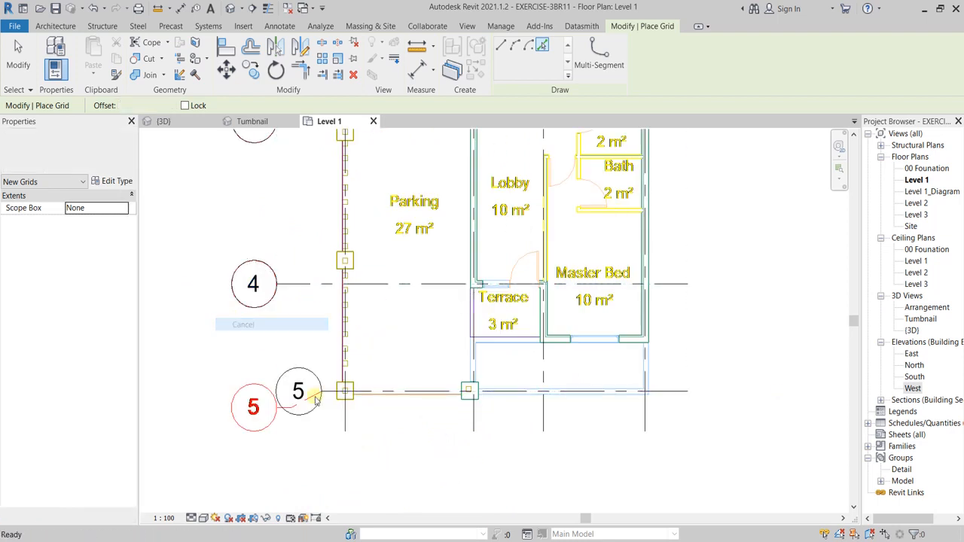
Step: Extend the bubble end of grid 5 to align with the bubble end of grid 4
{"action": "left_click", "coordinate": [320, 392]}
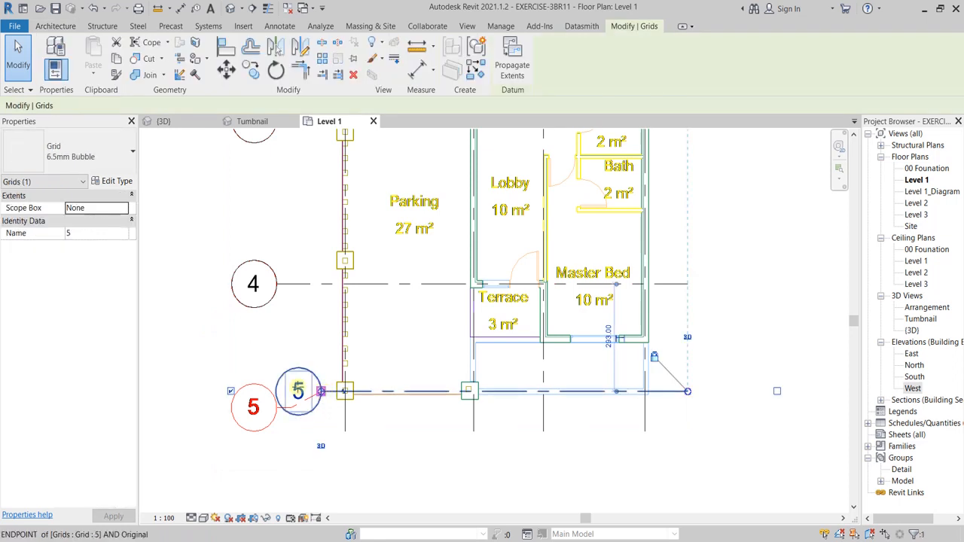
{"action": "left_click_drag", "start_coordinate": [320, 392], "coordinate": [277, 391]}
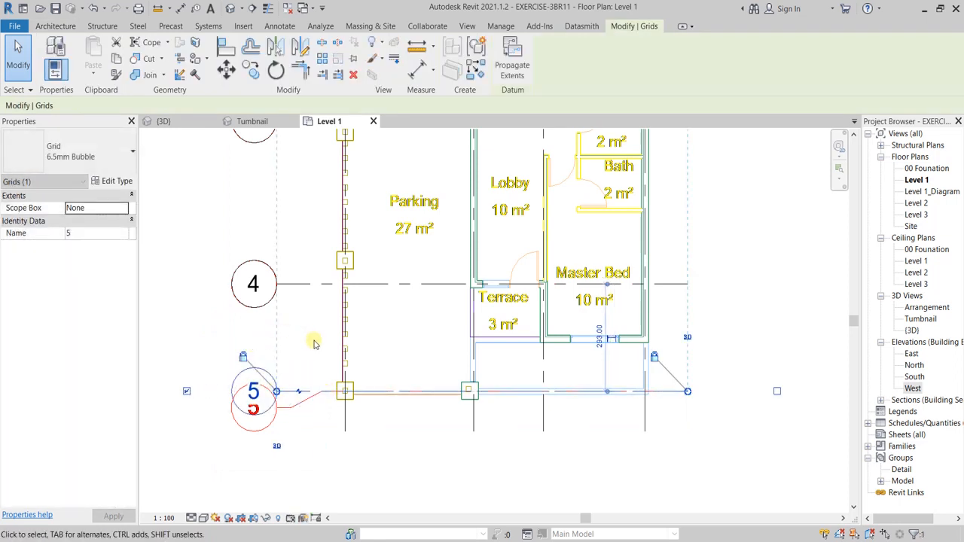
{"action": "left_click", "coordinate": [315, 345]}
Step: Add an elbow to grid 5 and lower its bubble onto the linked drawing's 5 bubble
{"action": "scroll", "coordinate": [306, 345], "scroll_direction": "down", "scroll_amount": 2}
{"action": "left_click", "coordinate": [305, 379]}
{"action": "scroll", "coordinate": [299, 378], "scroll_direction": "up", "scroll_amount": 4}
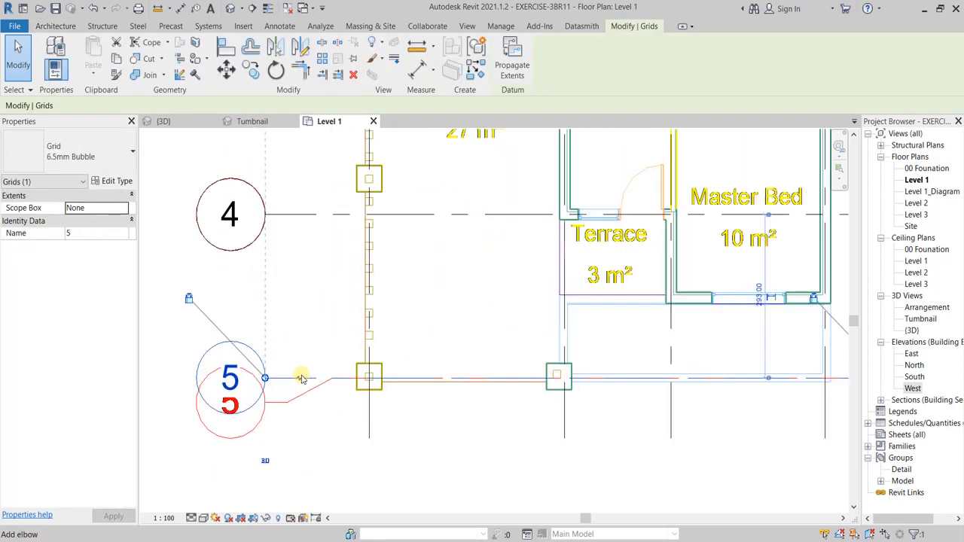
{"action": "left_click", "coordinate": [299, 382]}
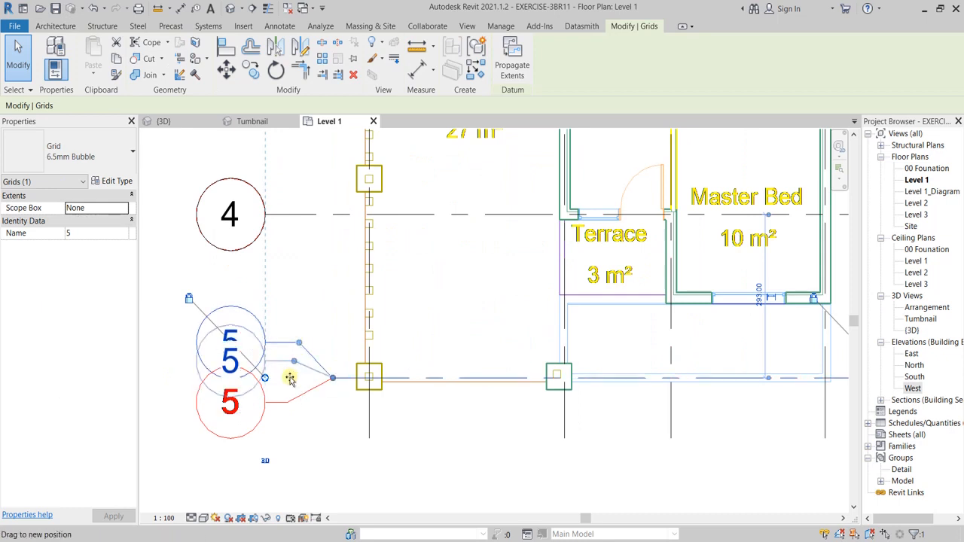
{"action": "left_click_drag", "start_coordinate": [287, 379], "coordinate": [289, 405]}
{"action": "left_click", "coordinate": [343, 423]}
{"action": "scroll", "coordinate": [405, 472], "scroll_direction": "down", "scroll_amount": 3}
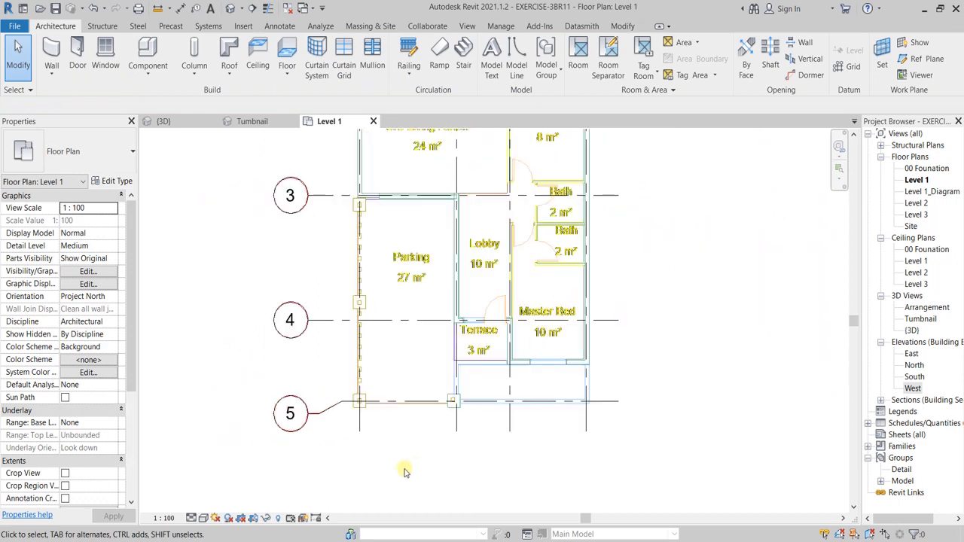
Step: Start an architectural wall on Level 1 using the stacked wall type hd-stack wall
{"action": "middle_click_drag", "start_coordinate": [412, 309], "coordinate": [364, 402]}
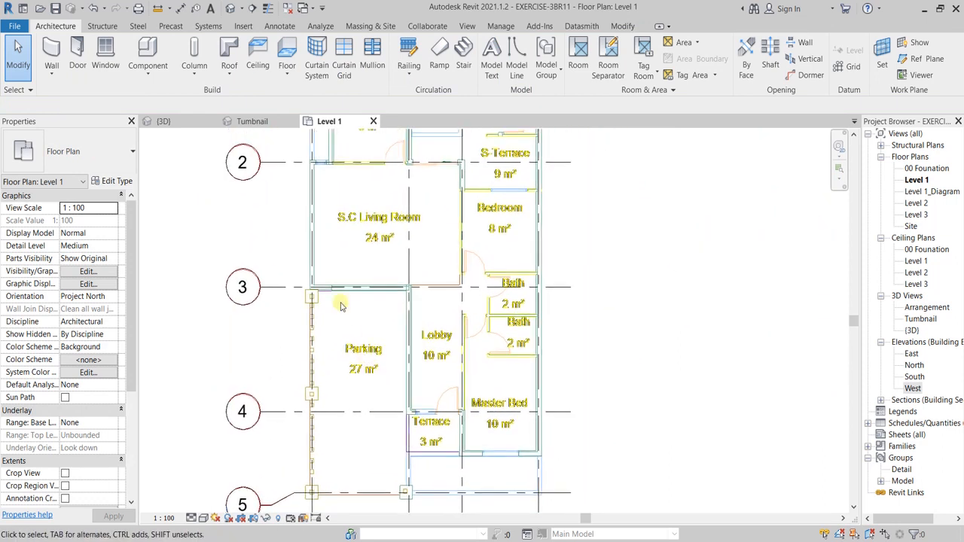
{"action": "scroll", "coordinate": [338, 285], "scroll_direction": "down", "scroll_amount": 3}
{"action": "middle_click_drag", "start_coordinate": [364, 272], "coordinate": [363, 298]}
{"action": "scroll", "coordinate": [633, 343], "scroll_direction": "down", "scroll_amount": 2}
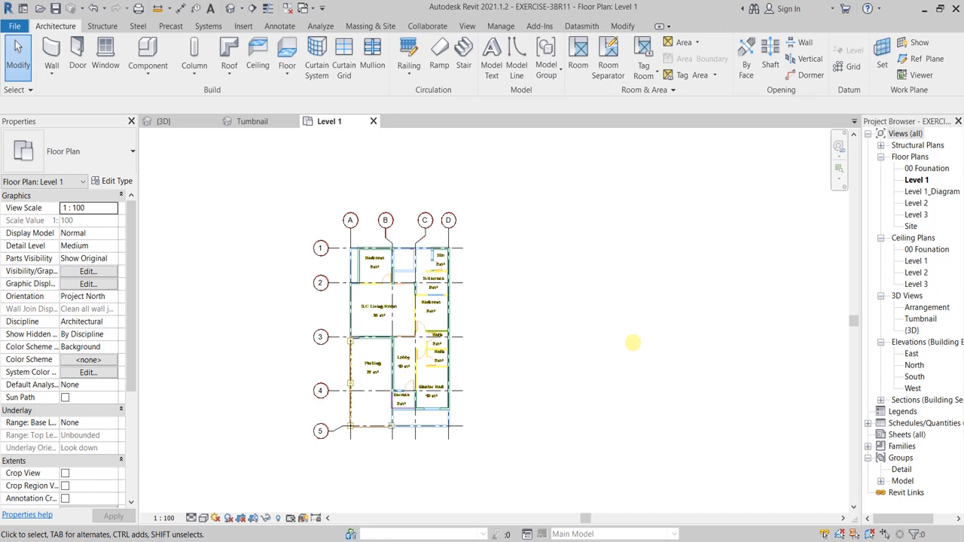
{"action": "left_click", "coordinate": [52, 49]}
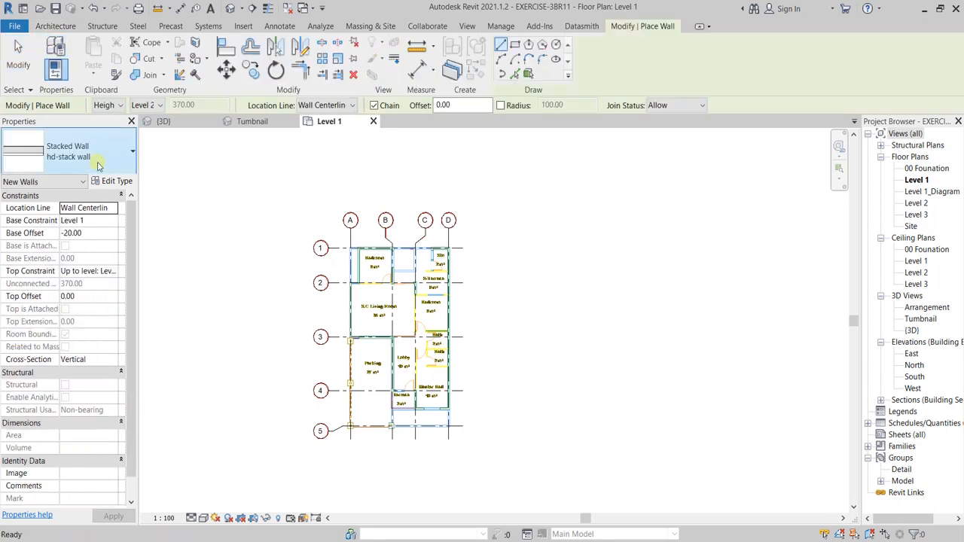
{"action": "left_click", "coordinate": [93, 163]}
{"action": "left_click", "coordinate": [63, 374]}
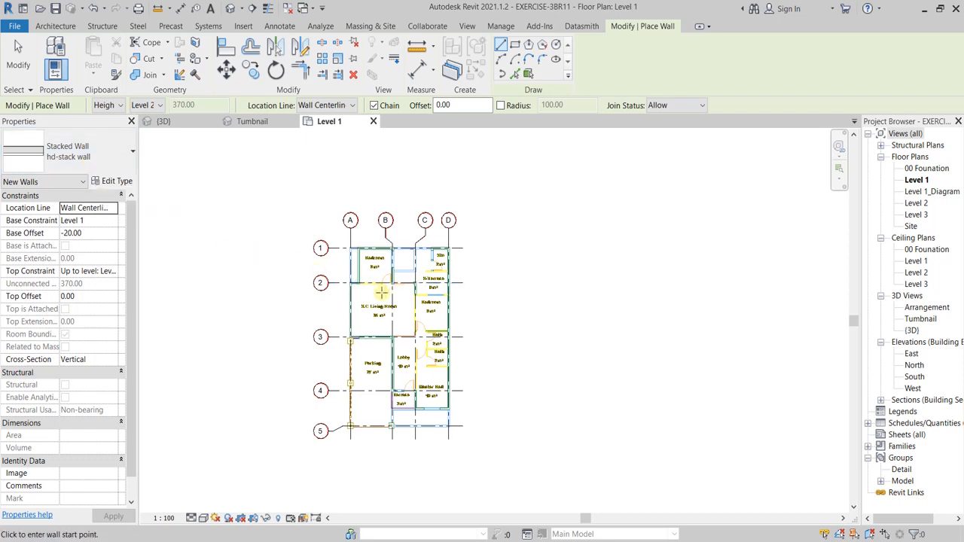
Step: Set the new walls' base offset to -20 and their top constraint to Up to level: Level 2
{"action": "scroll", "coordinate": [364, 289], "scroll_direction": "up", "scroll_amount": 3}
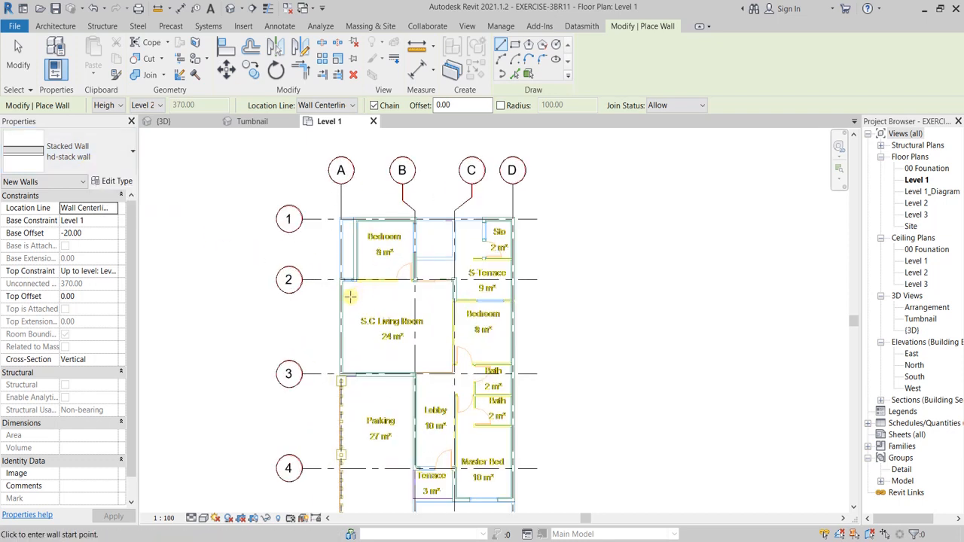
{"action": "scroll", "coordinate": [350, 297], "scroll_direction": "up", "scroll_amount": 4}
{"action": "scroll", "coordinate": [360, 314], "scroll_direction": "down", "scroll_amount": 2}
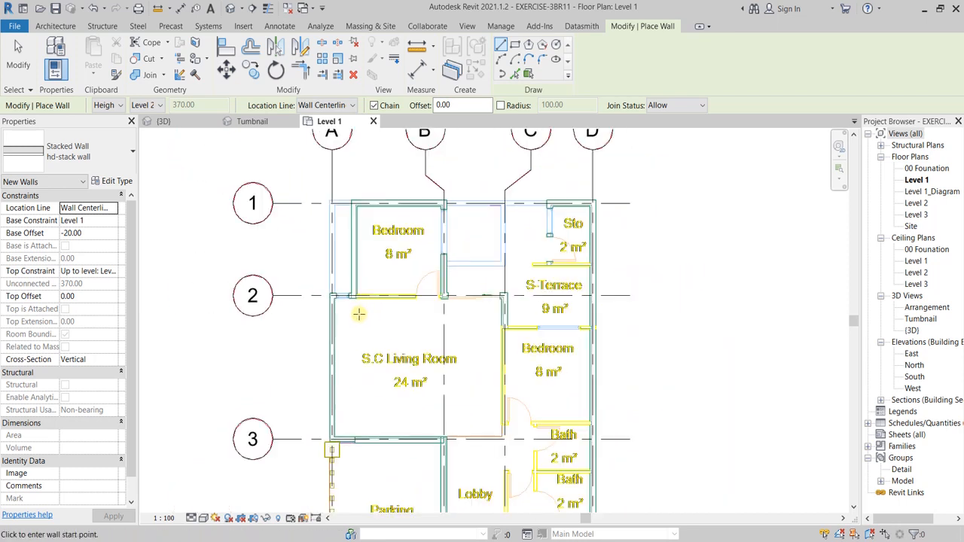
{"action": "scroll", "coordinate": [359, 315], "scroll_direction": "up", "scroll_amount": 1}
{"action": "scroll", "coordinate": [340, 347], "scroll_direction": "up", "scroll_amount": 3}
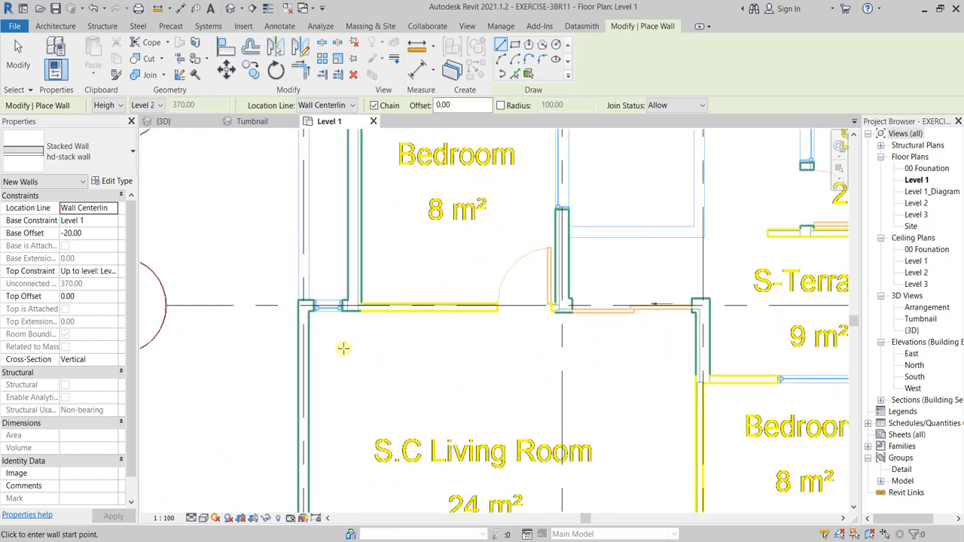
{"action": "scroll", "coordinate": [337, 343], "scroll_direction": "down", "scroll_amount": 3}
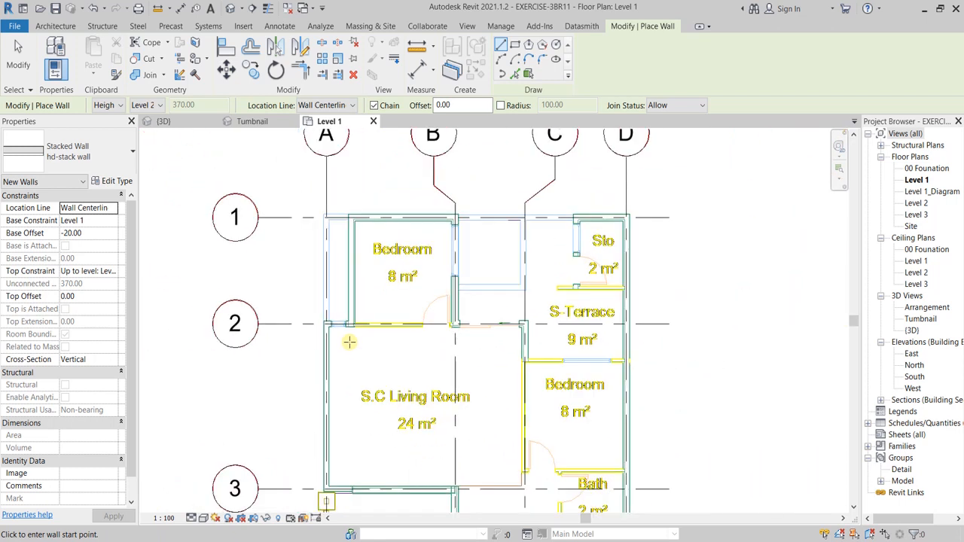
{"action": "scroll", "coordinate": [344, 350], "scroll_direction": "up", "scroll_amount": 1}
{"action": "scroll", "coordinate": [265, 326], "scroll_direction": "up", "scroll_amount": 3}
{"action": "scroll", "coordinate": [265, 326], "scroll_direction": "up", "scroll_amount": 2}
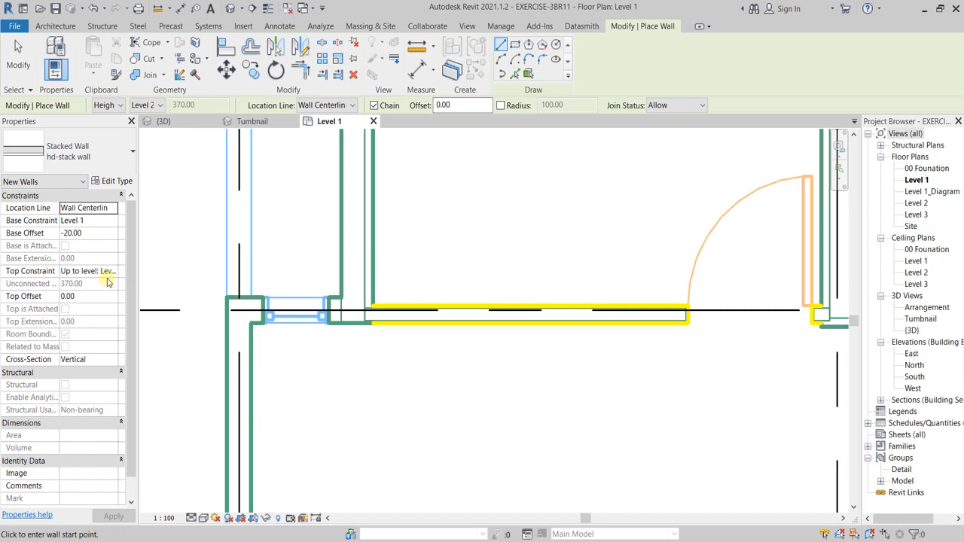
{"action": "left_click", "coordinate": [89, 236]}
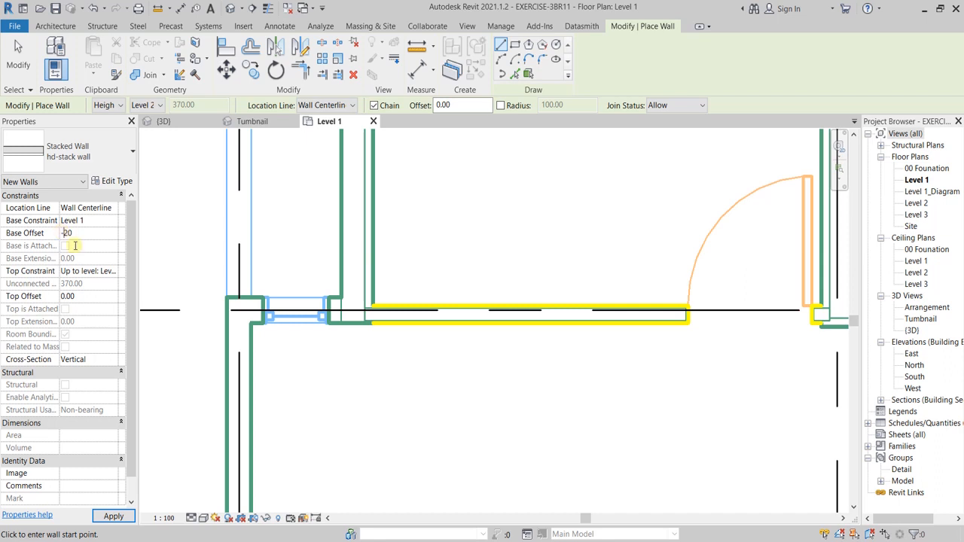
{"action": "left_click", "coordinate": [111, 271]}
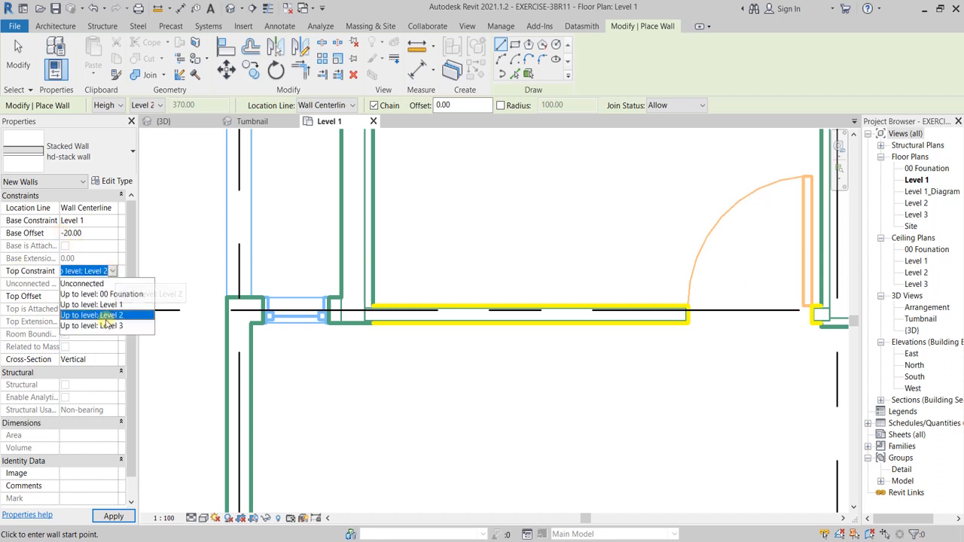
{"action": "left_click", "coordinate": [105, 316]}
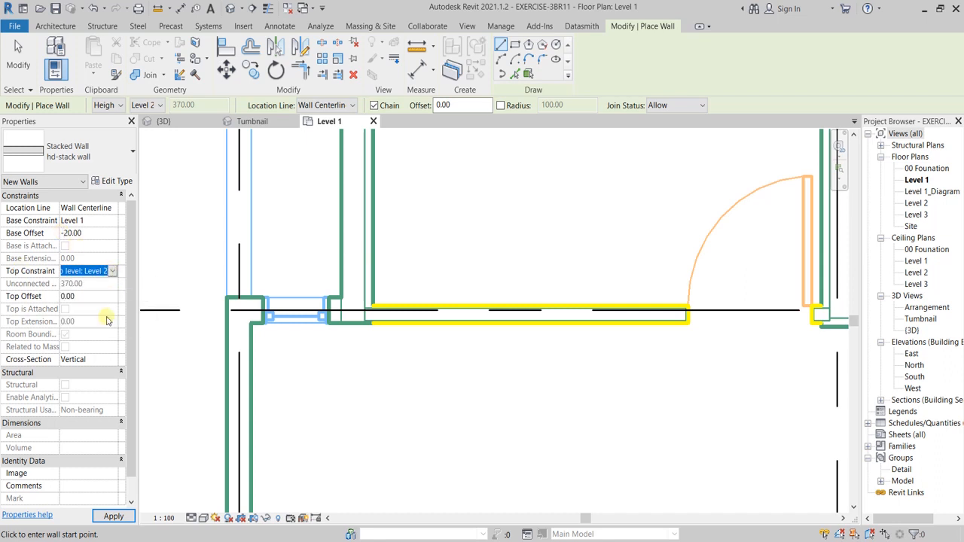
Step: Draw walls from grid intersection A-2 about 72.5 along grid 2 to the bedroom's side wall, and up that wall to grid 1
{"action": "scroll", "coordinate": [271, 275], "scroll_direction": "down", "scroll_amount": 2}
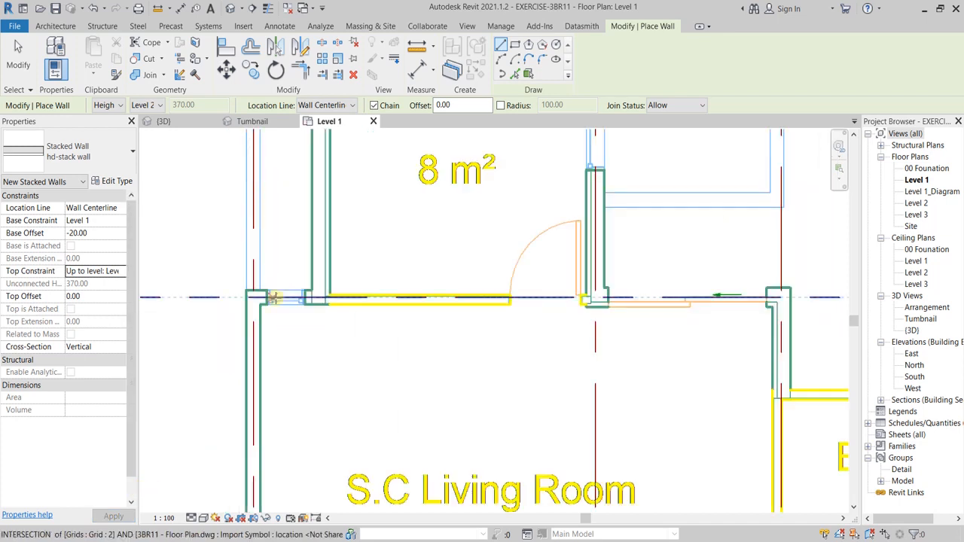
{"action": "scroll", "coordinate": [258, 312], "scroll_direction": "up", "scroll_amount": 2}
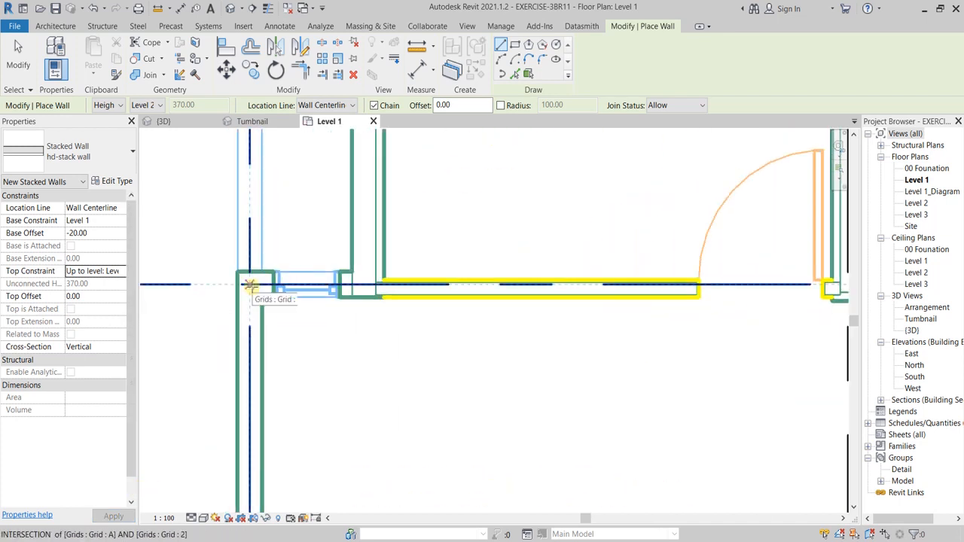
{"action": "left_click", "coordinate": [250, 285]}
{"action": "scroll", "coordinate": [379, 282], "scroll_direction": "down", "scroll_amount": 2}
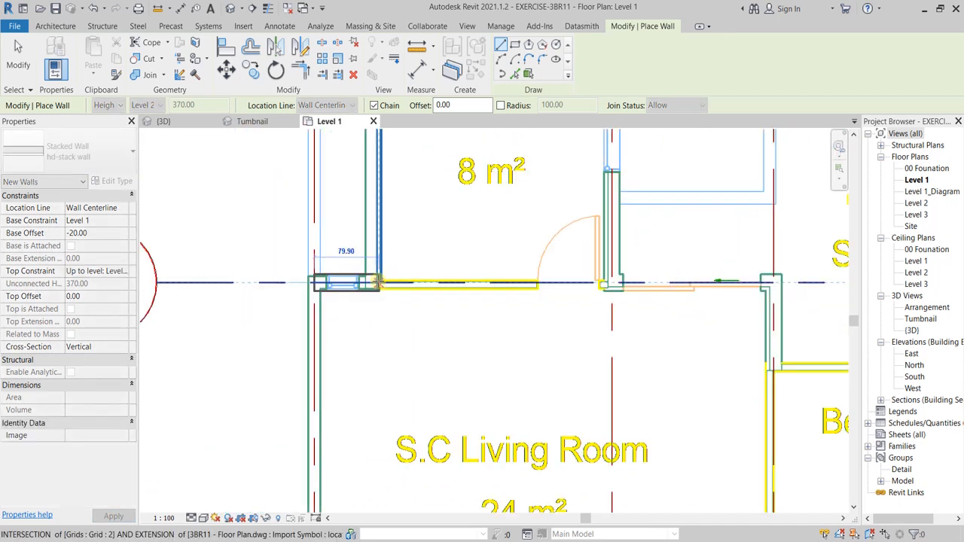
{"action": "left_click", "coordinate": [371, 282]}
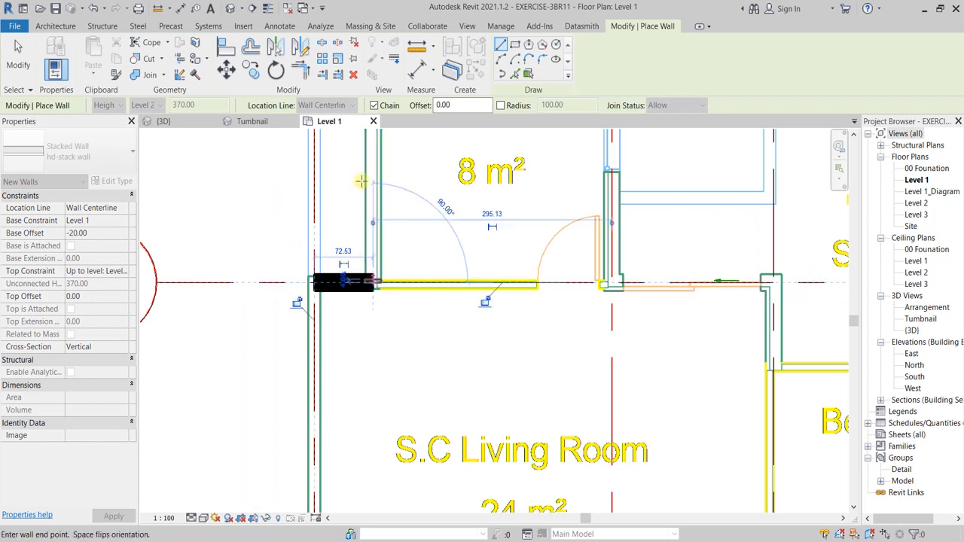
{"action": "scroll", "coordinate": [365, 174], "scroll_direction": "down", "scroll_amount": 2}
{"action": "middle_click_drag", "start_coordinate": [374, 199], "coordinate": [379, 339]}
{"action": "scroll", "coordinate": [372, 245], "scroll_direction": "up", "scroll_amount": 2}
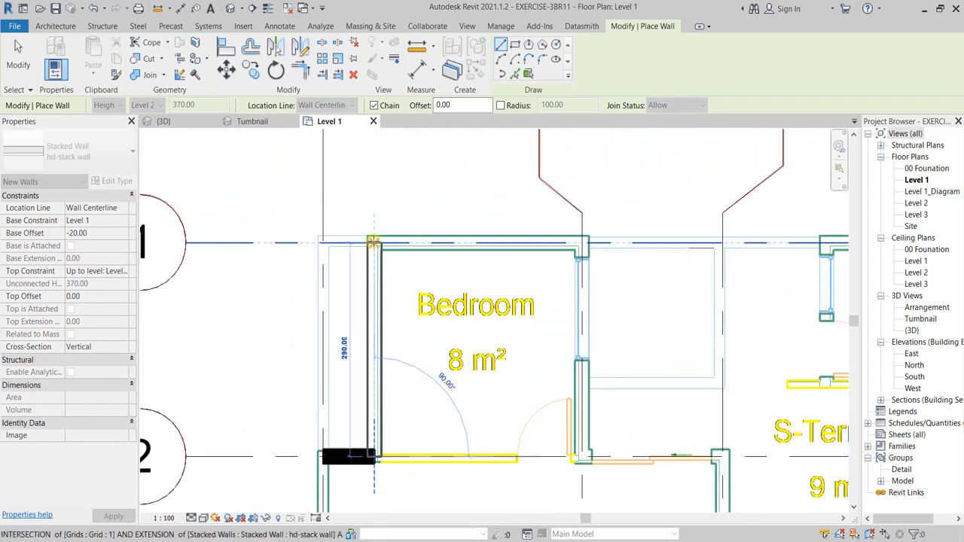
{"action": "left_click", "coordinate": [374, 242]}
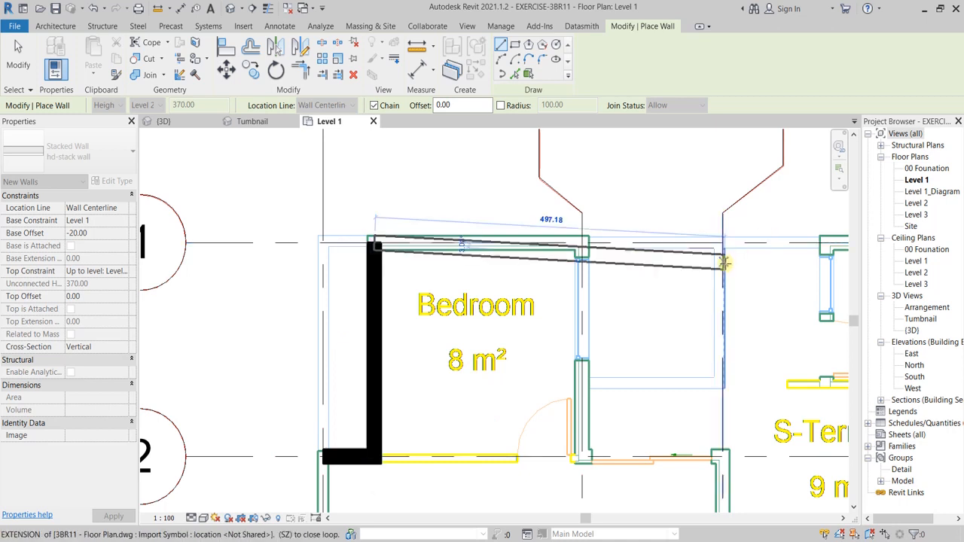
Step: Continue the wall chain around the upper bedroom, along grid 1 to grid B and down grid B to grid 2
{"action": "scroll", "coordinate": [625, 218], "scroll_direction": "down", "scroll_amount": 2}
{"action": "scroll", "coordinate": [631, 248], "scroll_direction": "up", "scroll_amount": 4}
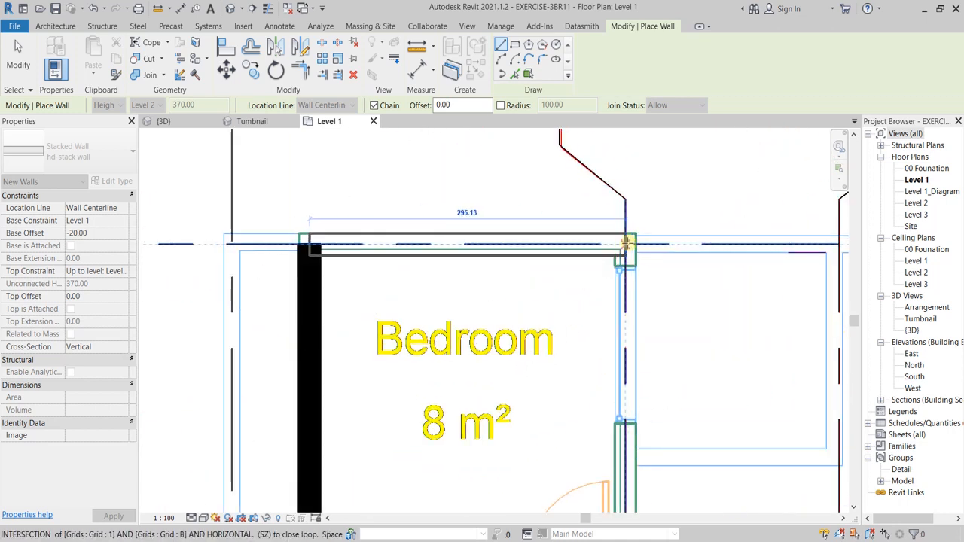
{"action": "scroll", "coordinate": [633, 242], "scroll_direction": "up", "scroll_amount": 3}
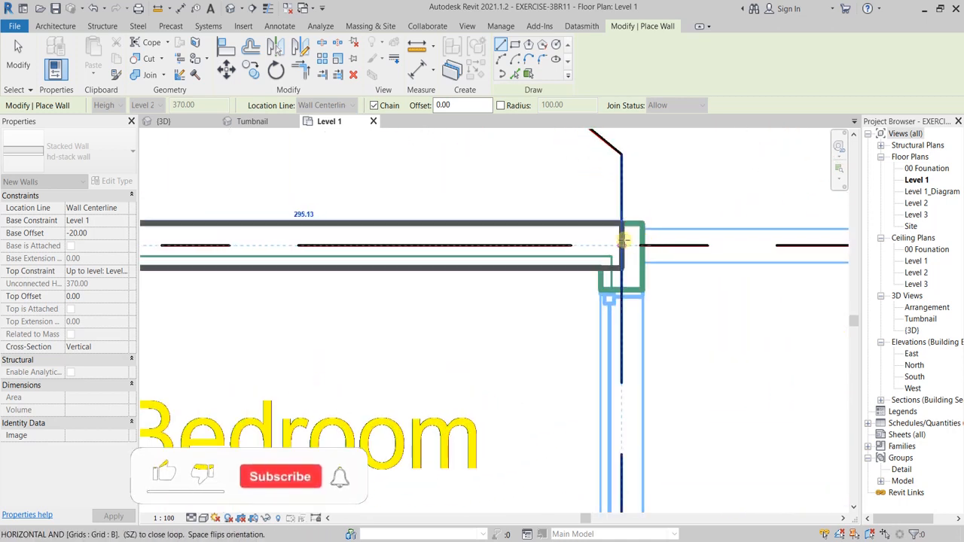
{"action": "left_click", "coordinate": [622, 242]}
{"action": "scroll", "coordinate": [621, 354], "scroll_direction": "down", "scroll_amount": 5}
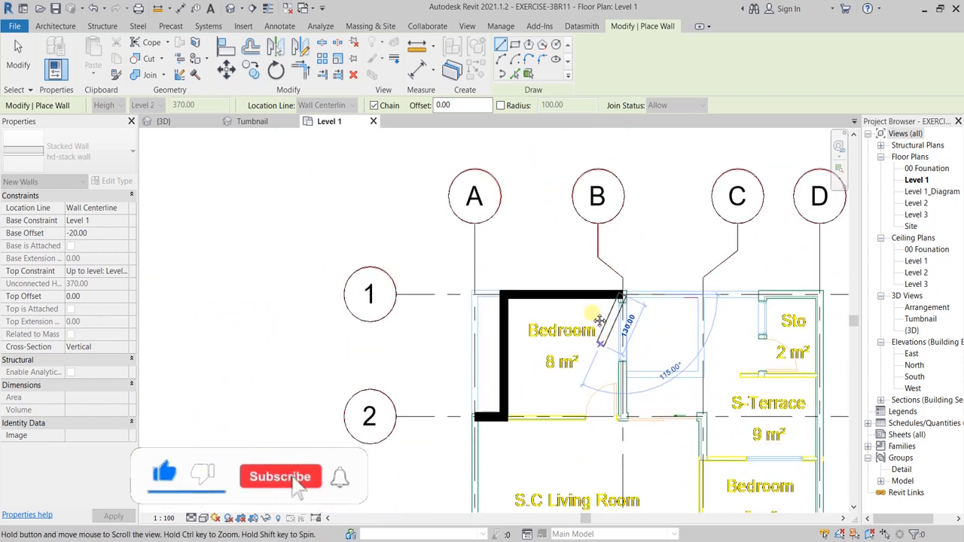
{"action": "scroll", "coordinate": [592, 306], "scroll_direction": "up", "scroll_amount": 1}
{"action": "scroll", "coordinate": [592, 305], "scroll_direction": "up", "scroll_amount": 3}
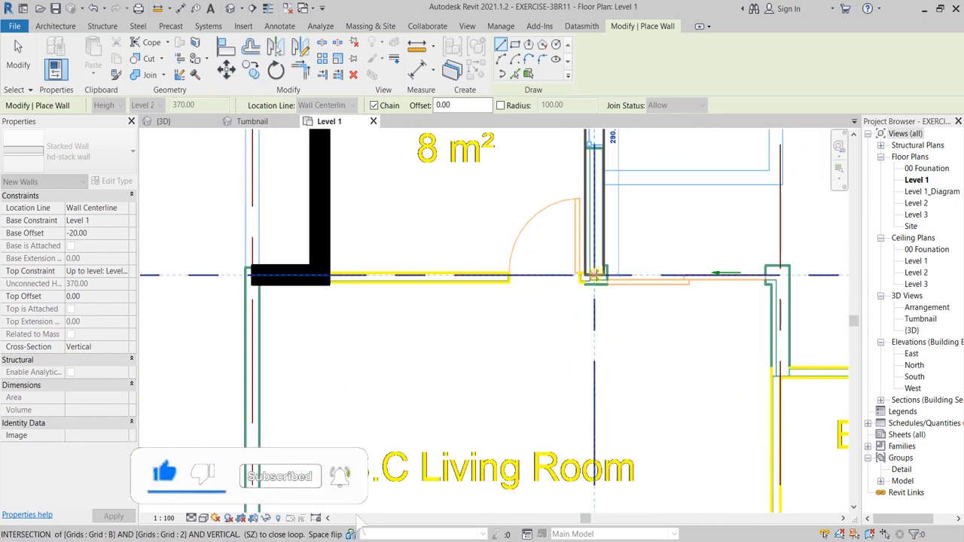
{"action": "left_click", "coordinate": [594, 275]}
Step: Continue the walls along grid 2 to grid C, down to the S-Terrace's lower wall, and along that wall to grid D
{"action": "scroll", "coordinate": [689, 222], "scroll_direction": "down", "scroll_amount": 2}
{"action": "middle_click_drag", "start_coordinate": [689, 223], "coordinate": [489, 222]}
{"action": "scroll", "coordinate": [463, 254], "scroll_direction": "up", "scroll_amount": 2}
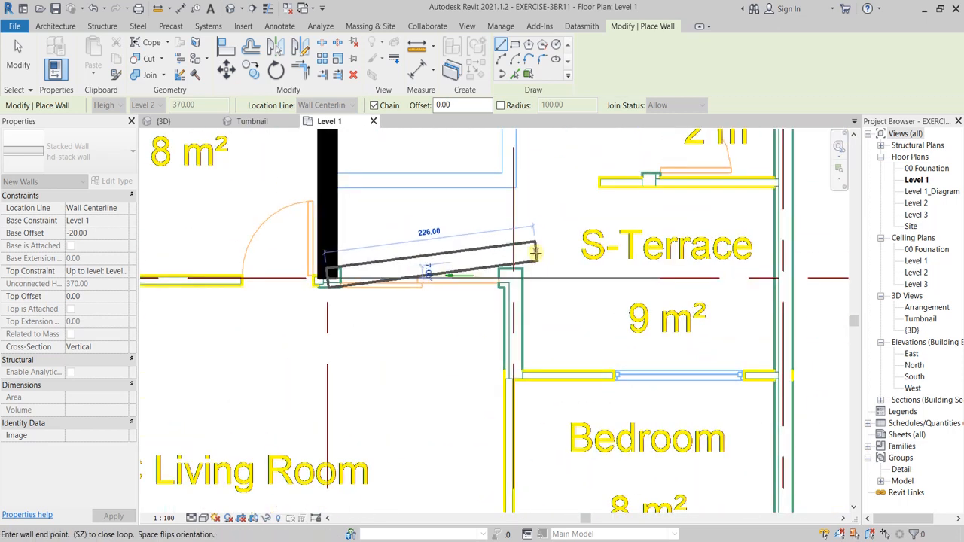
{"action": "left_click", "coordinate": [512, 278]}
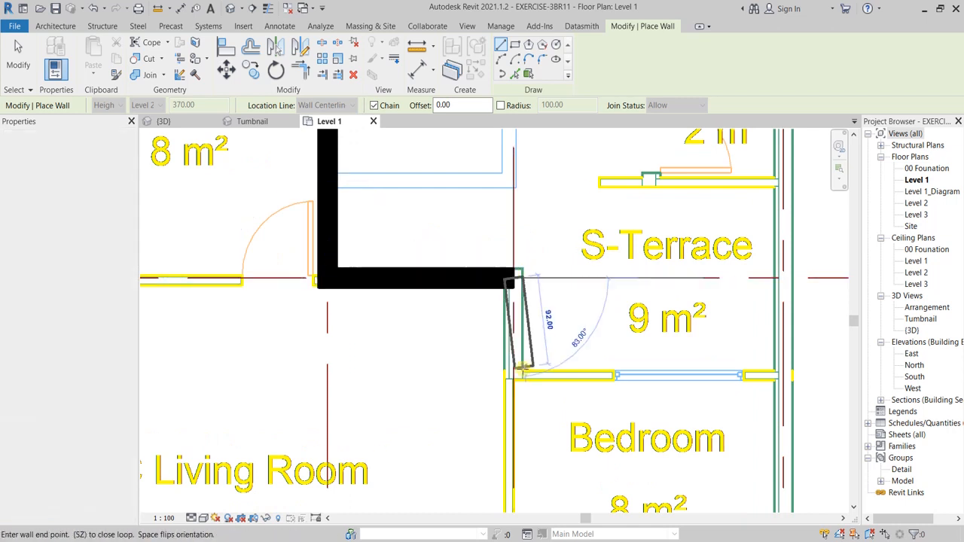
{"action": "left_click", "coordinate": [513, 373]}
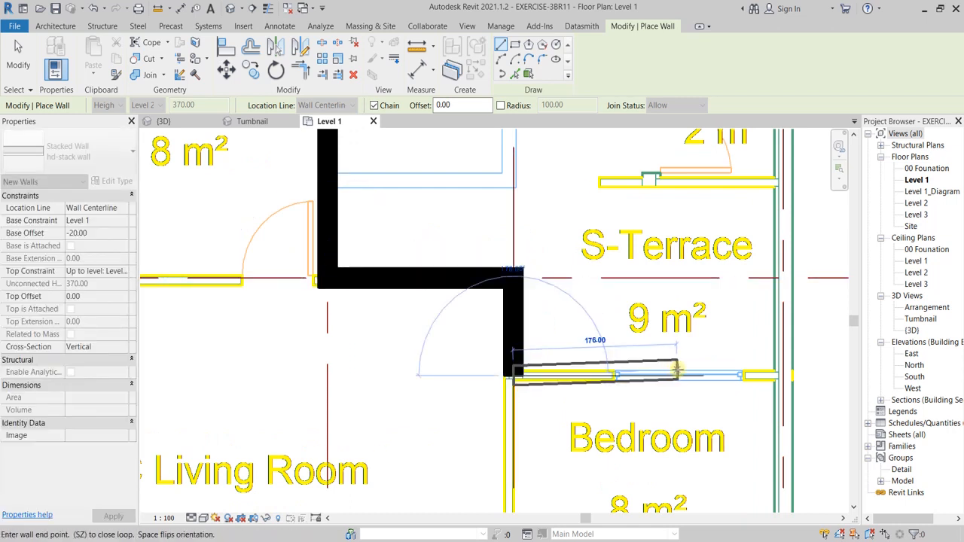
{"action": "left_click", "coordinate": [784, 375]}
Step: Continue the walls down grid D to the master bedroom's lower corner and along its lower wall to grid C
{"action": "scroll", "coordinate": [783, 380], "scroll_direction": "down", "scroll_amount": 3}
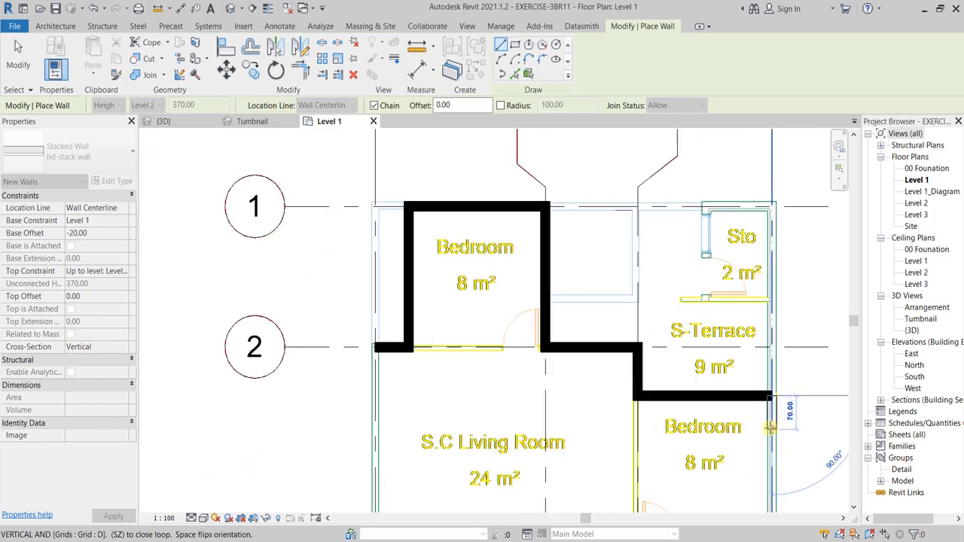
{"action": "middle_click_drag", "start_coordinate": [745, 422], "coordinate": [682, 252]}
{"action": "scroll", "coordinate": [640, 361], "scroll_direction": "down", "scroll_amount": 3}
{"action": "scroll", "coordinate": [640, 370], "scroll_direction": "down", "scroll_amount": 1}
{"action": "middle_click_drag", "start_coordinate": [647, 383], "coordinate": [643, 330]}
{"action": "scroll", "coordinate": [639, 477], "scroll_direction": "up", "scroll_amount": 8}
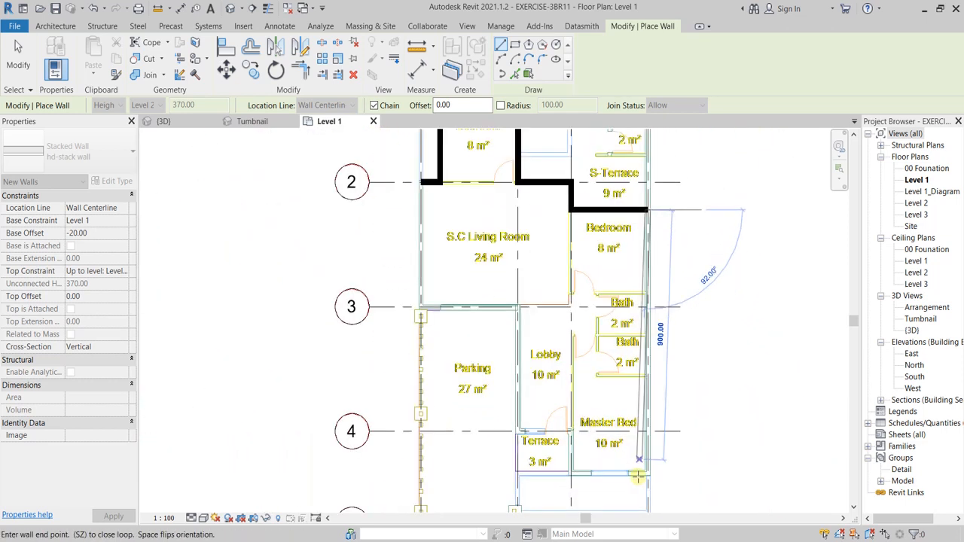
{"action": "left_click", "coordinate": [649, 457]}
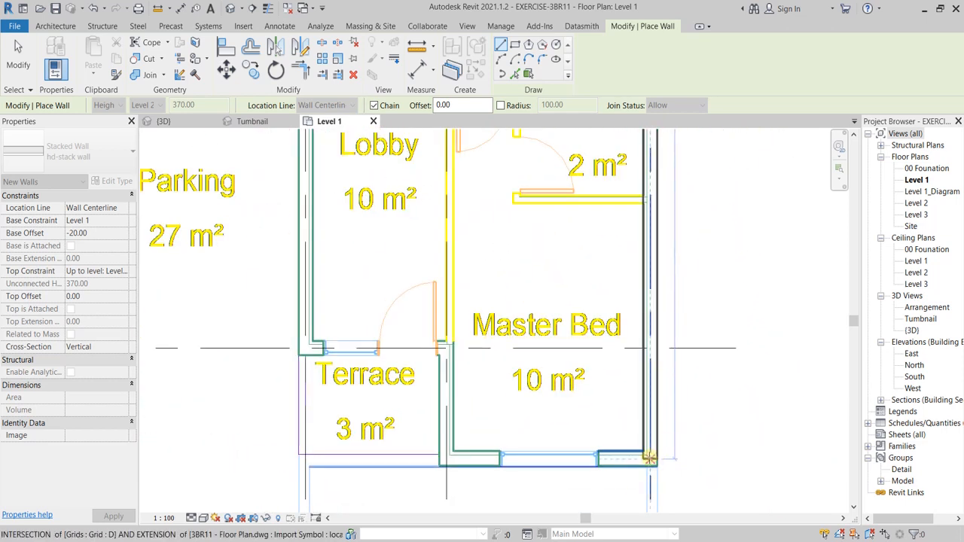
{"action": "scroll", "coordinate": [446, 457], "scroll_direction": "up", "scroll_amount": 3}
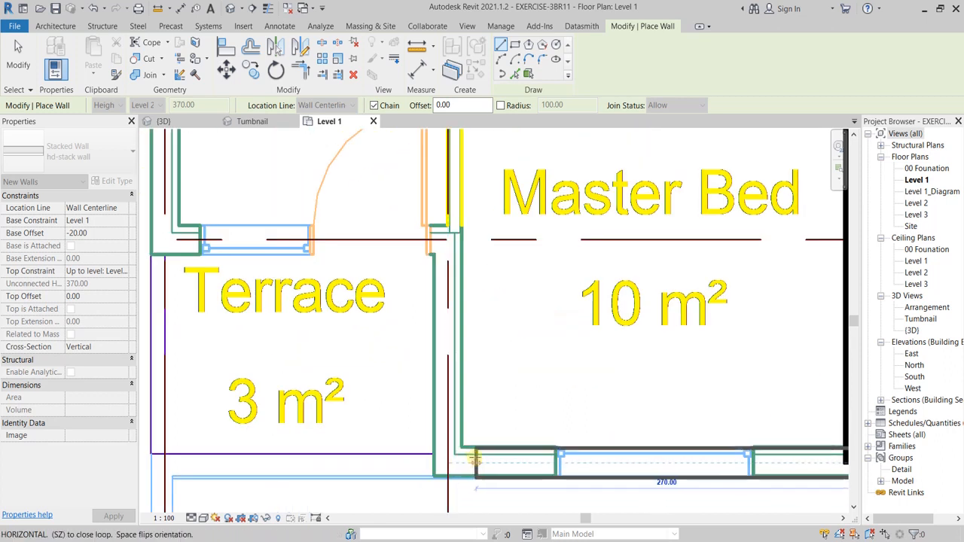
{"action": "left_click", "coordinate": [448, 463]}
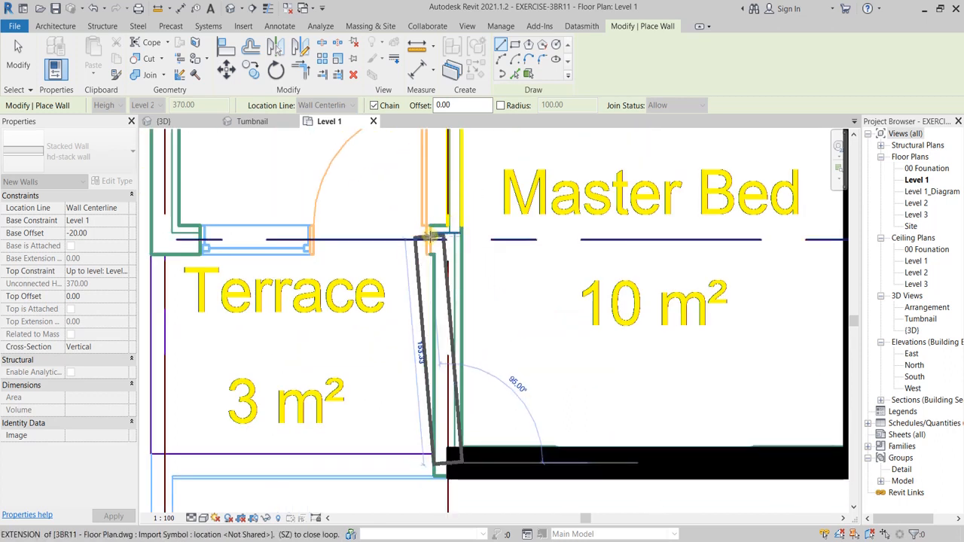
Step: Continue the walls around the terrace, up grid C to grid 4 and along grid 4 to grid B
{"action": "left_click", "coordinate": [447, 239]}
{"action": "scroll", "coordinate": [399, 255], "scroll_direction": "down", "scroll_amount": 3}
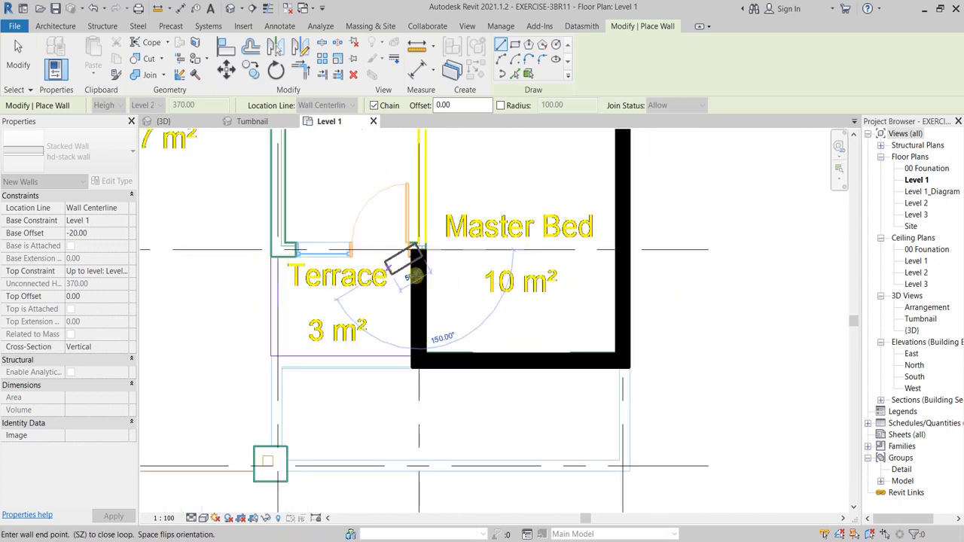
{"action": "middle_click_drag", "start_coordinate": [392, 272], "coordinate": [486, 295]}
{"action": "scroll", "coordinate": [381, 276], "scroll_direction": "up", "scroll_amount": 3}
{"action": "left_click", "coordinate": [363, 273]}
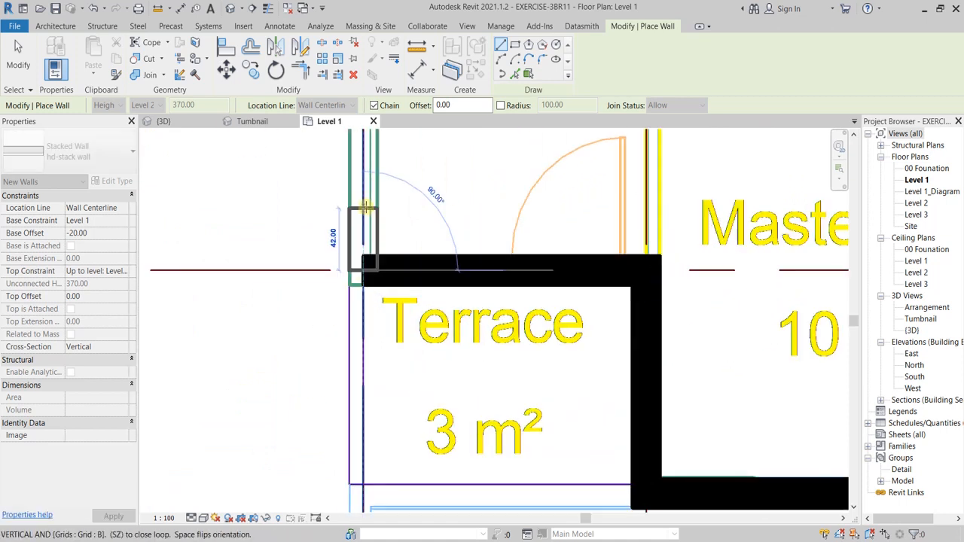
Step: Continue the wall between the parking and the lobby up grid B from grid 4 to grid 3
{"action": "scroll", "coordinate": [369, 197], "scroll_direction": "down", "scroll_amount": 3}
{"action": "middle_click_drag", "start_coordinate": [369, 198], "coordinate": [368, 339]}
{"action": "scroll", "coordinate": [369, 260], "scroll_direction": "down", "scroll_amount": 3}
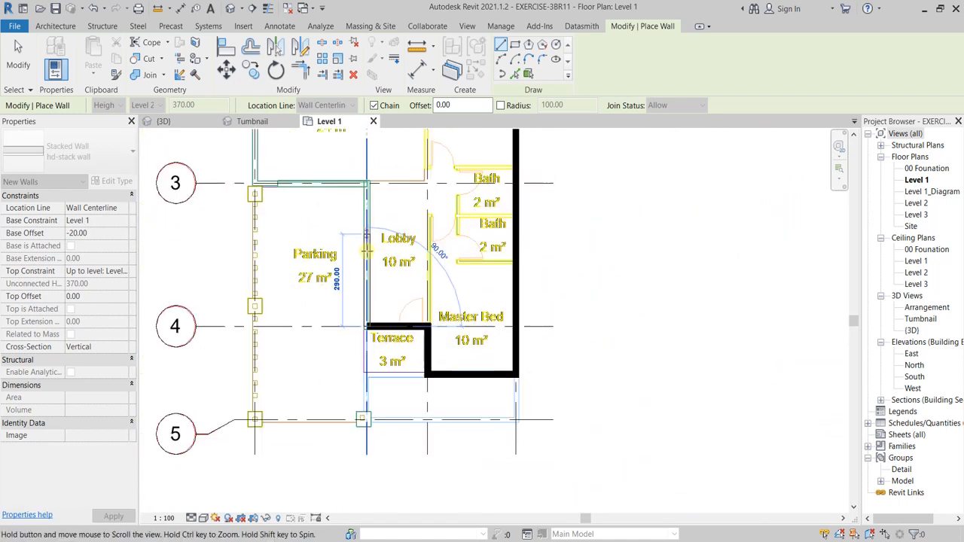
{"action": "middle_click_drag", "start_coordinate": [391, 177], "coordinate": [391, 268]}
{"action": "scroll", "coordinate": [391, 268], "scroll_direction": "up", "scroll_amount": 4}
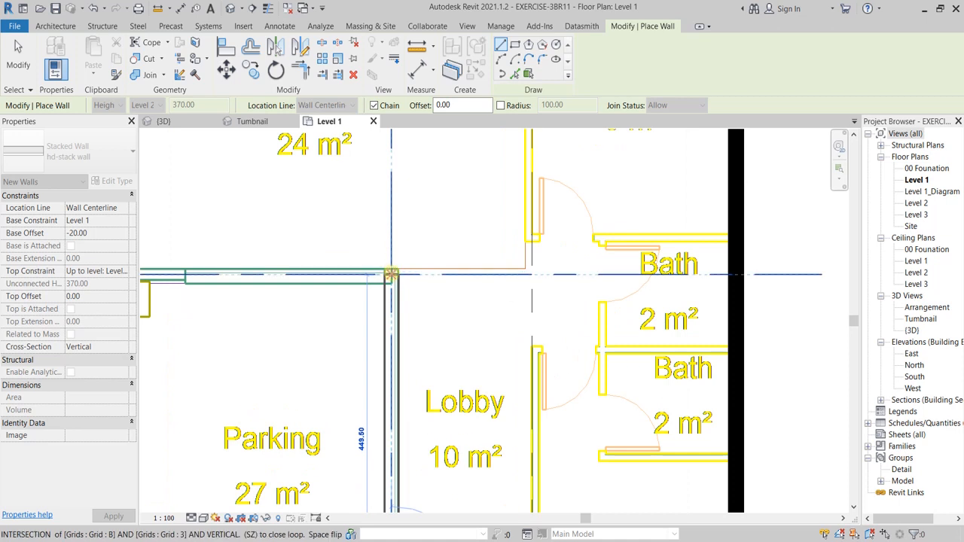
{"action": "left_click", "coordinate": [392, 274]}
Step: Continue the wall between the living room and the parking along grid 3 from grid B to grid A
{"action": "scroll", "coordinate": [287, 277], "scroll_direction": "down", "scroll_amount": 4}
{"action": "middle_click_drag", "start_coordinate": [284, 287], "coordinate": [445, 320]}
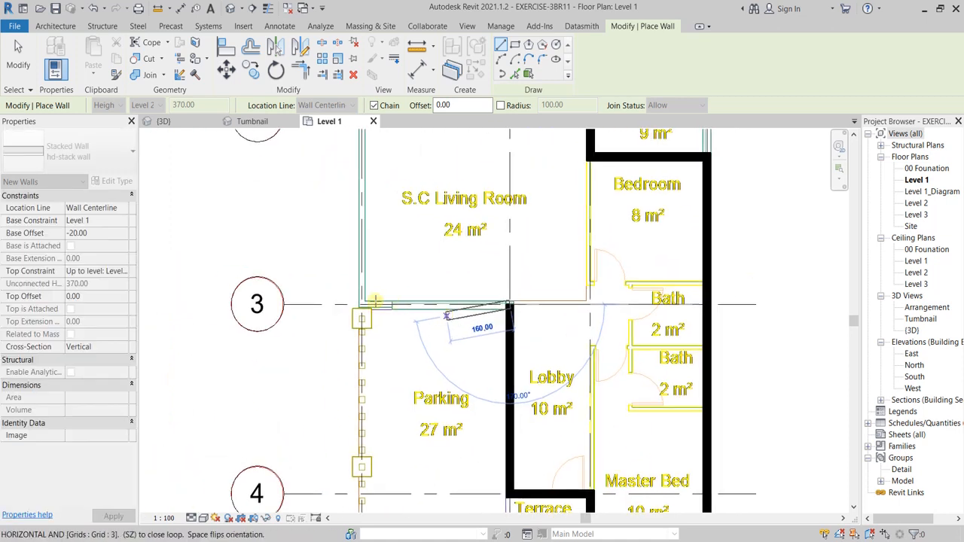
{"action": "scroll", "coordinate": [364, 298], "scroll_direction": "up", "scroll_amount": 3}
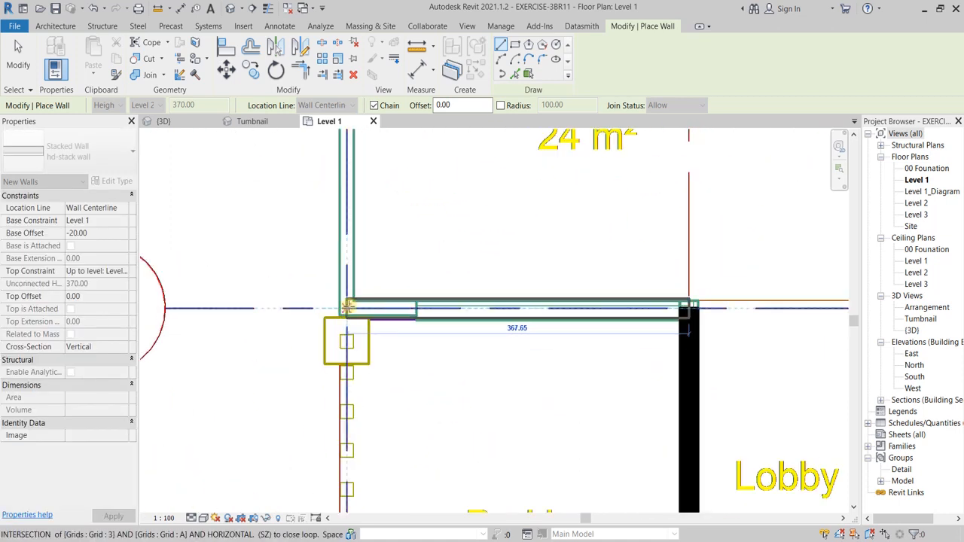
{"action": "left_click", "coordinate": [347, 307]}
Step: Close the exterior wall loop up grid A from grid 3 to grid 2 and finish placing walls
{"action": "scroll", "coordinate": [351, 226], "scroll_direction": "down", "scroll_amount": 3}
{"action": "middle_click_drag", "start_coordinate": [347, 194], "coordinate": [353, 362]}
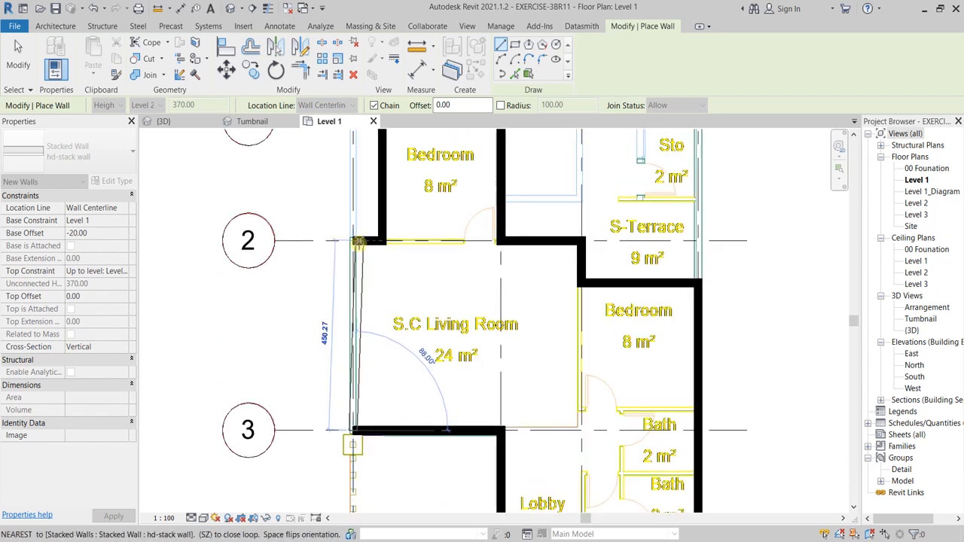
{"action": "scroll", "coordinate": [357, 241], "scroll_direction": "up", "scroll_amount": 3}
{"action": "left_click", "coordinate": [348, 239]}
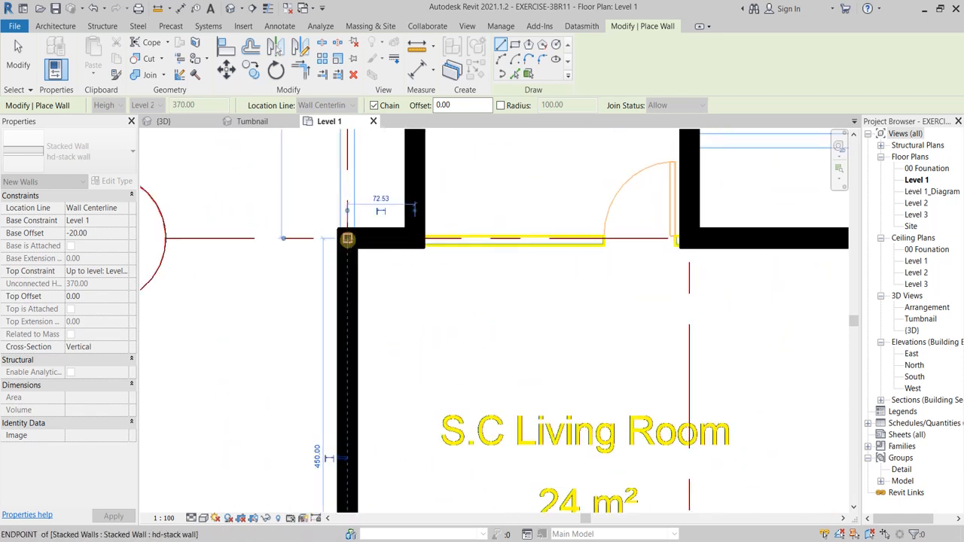
{"action": "right_click", "coordinate": [348, 239]}
{"action": "left_click", "coordinate": [388, 250]}
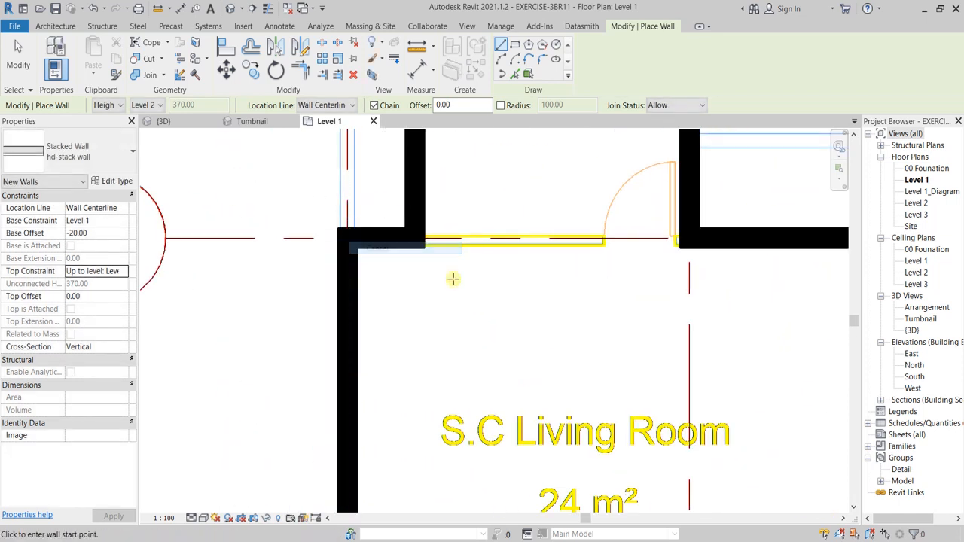
{"action": "scroll", "coordinate": [453, 279], "scroll_direction": "down", "scroll_amount": 5}
{"action": "right_click", "coordinate": [507, 250]}
{"action": "left_click", "coordinate": [541, 256]}
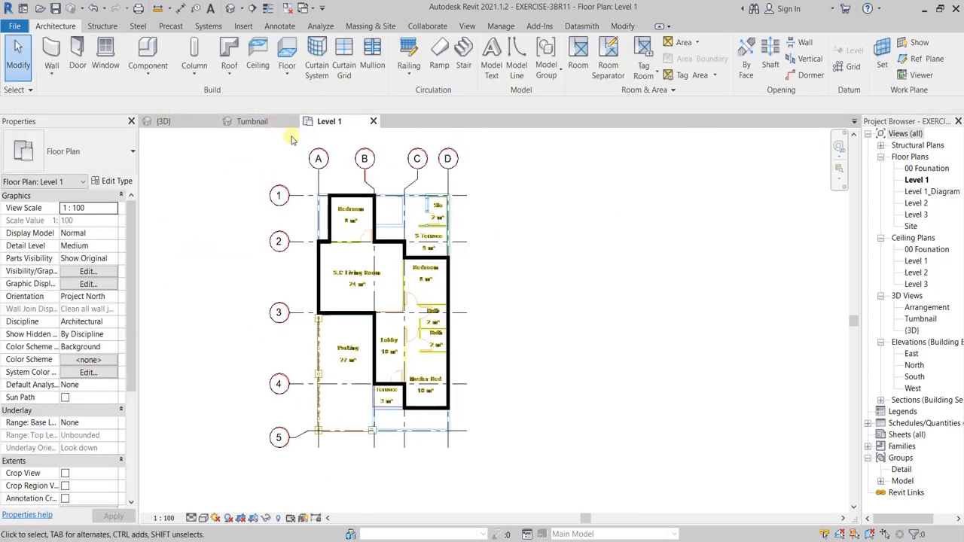
Step: Inspect the exterior walls in the Tumbnail 3D view and return to the Level 1 plan
{"action": "left_click", "coordinate": [252, 121]}
{"action": "scroll", "coordinate": [422, 360], "scroll_direction": "up", "scroll_amount": 3}
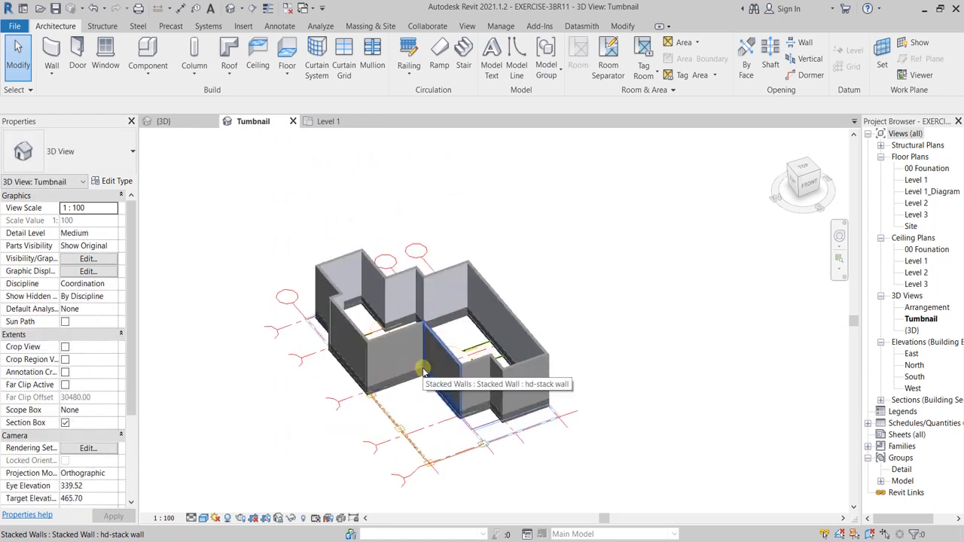
{"action": "middle_click_drag", "start_coordinate": [424, 362], "coordinate": [407, 377], "text": "shift"}
{"action": "left_click", "coordinate": [330, 121]}
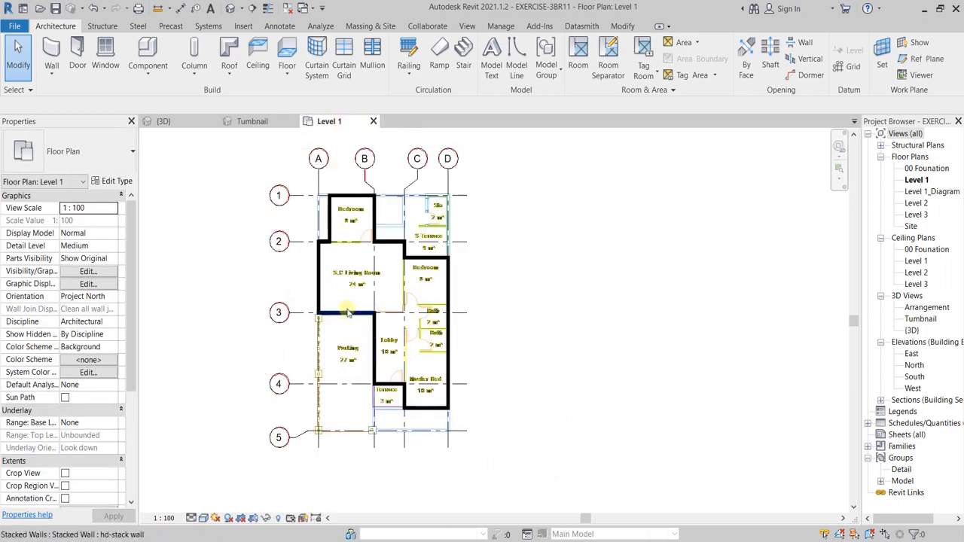
Step: Start an interior wall of stacked type hd-stack wall int. on grid C, at the lobby's lower wall
{"action": "key", "text": "w"}
{"action": "key", "text": "a"}
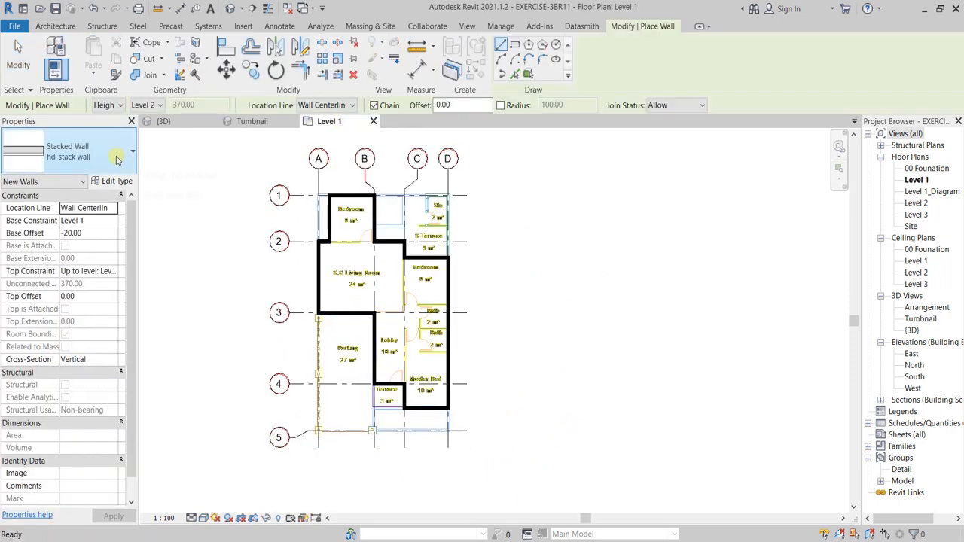
{"action": "left_click", "coordinate": [85, 156]}
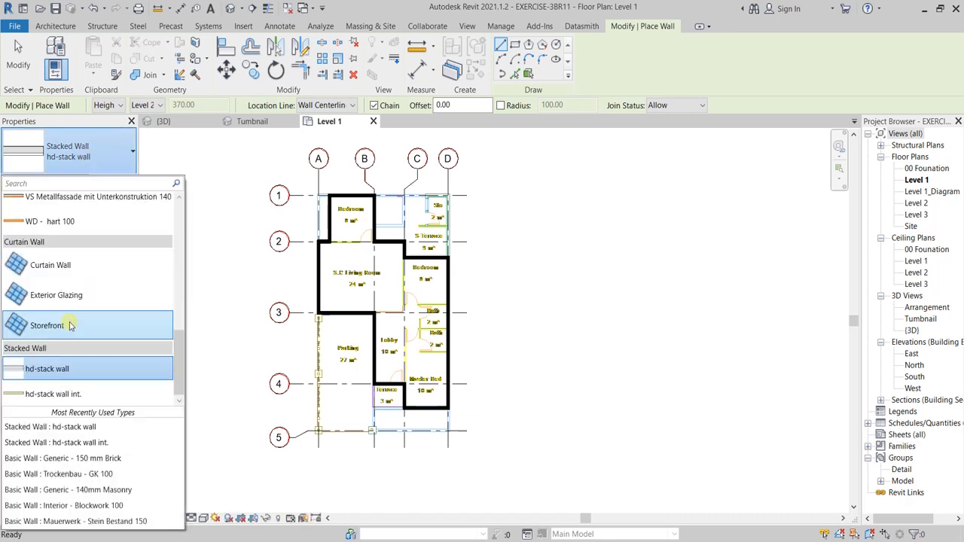
{"action": "left_click", "coordinate": [57, 394]}
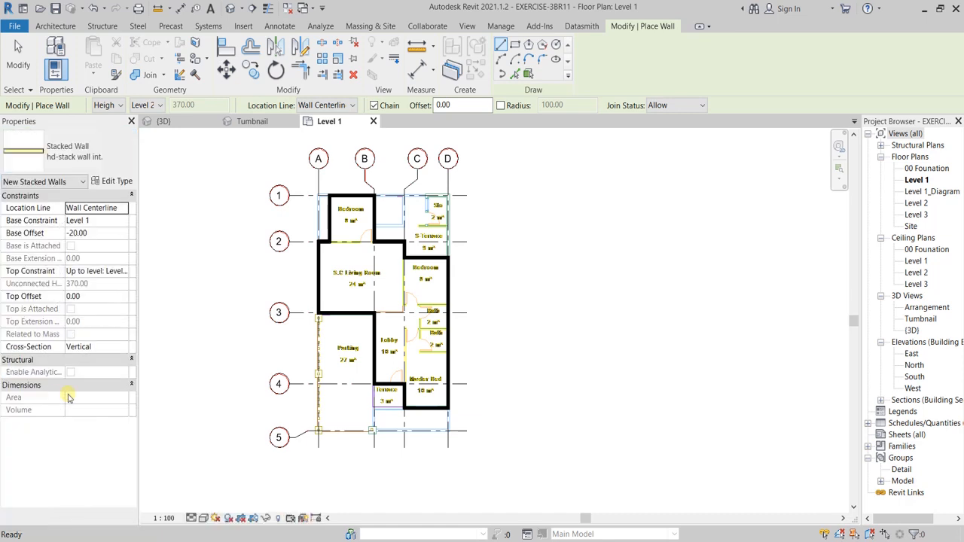
{"action": "scroll", "coordinate": [400, 368], "scroll_direction": "up", "scroll_amount": 5}
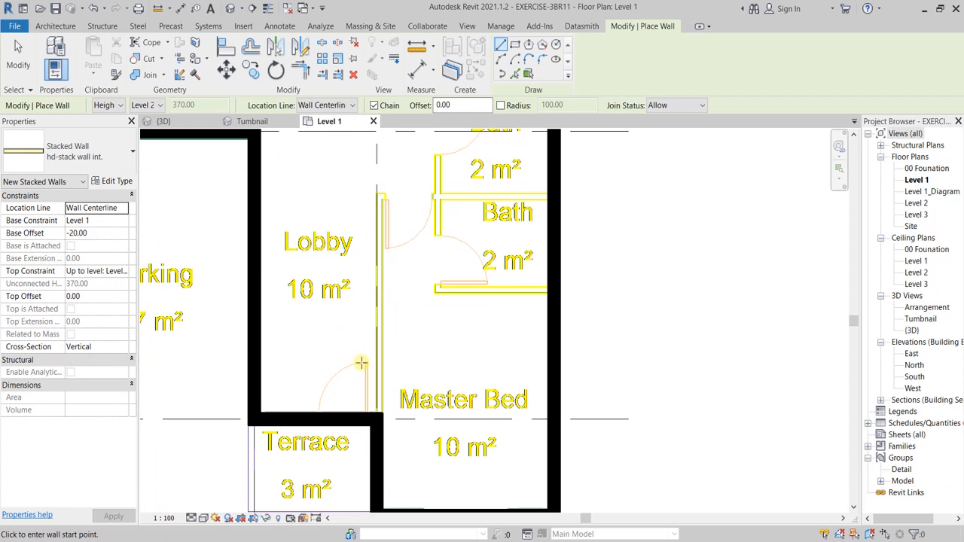
{"action": "scroll", "coordinate": [370, 373], "scroll_direction": "down", "scroll_amount": 3}
{"action": "scroll", "coordinate": [385, 372], "scroll_direction": "up", "scroll_amount": 9}
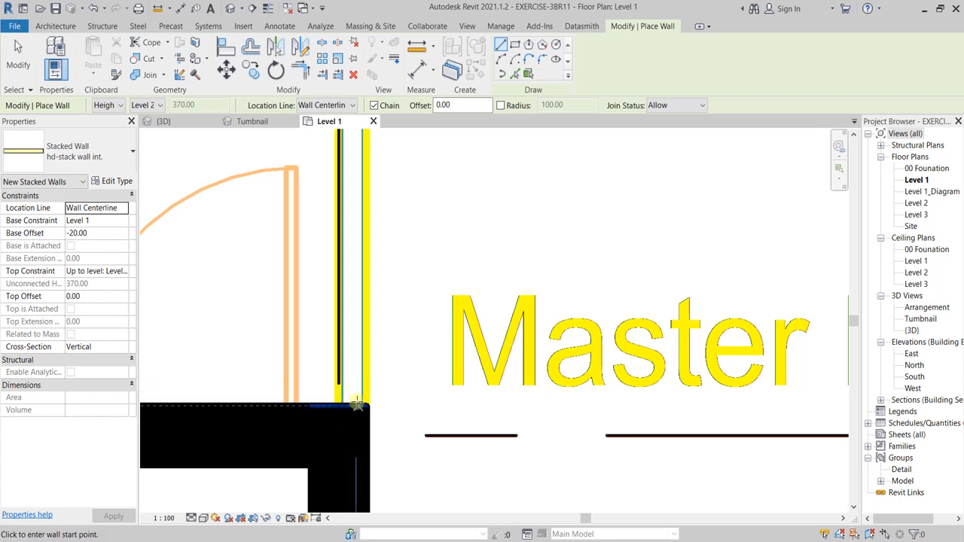
{"action": "scroll", "coordinate": [354, 398], "scroll_direction": "down", "scroll_amount": 2}
{"action": "scroll", "coordinate": [362, 389], "scroll_direction": "down", "scroll_amount": 4}
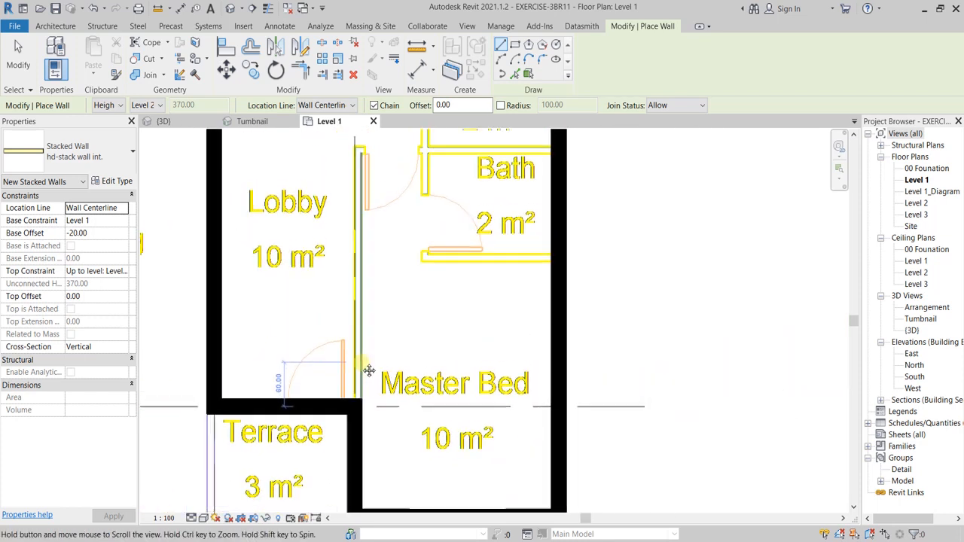
{"action": "scroll", "coordinate": [360, 427], "scroll_direction": "up", "scroll_amount": 5}
{"action": "scroll", "coordinate": [354, 432], "scroll_direction": "up", "scroll_amount": 3}
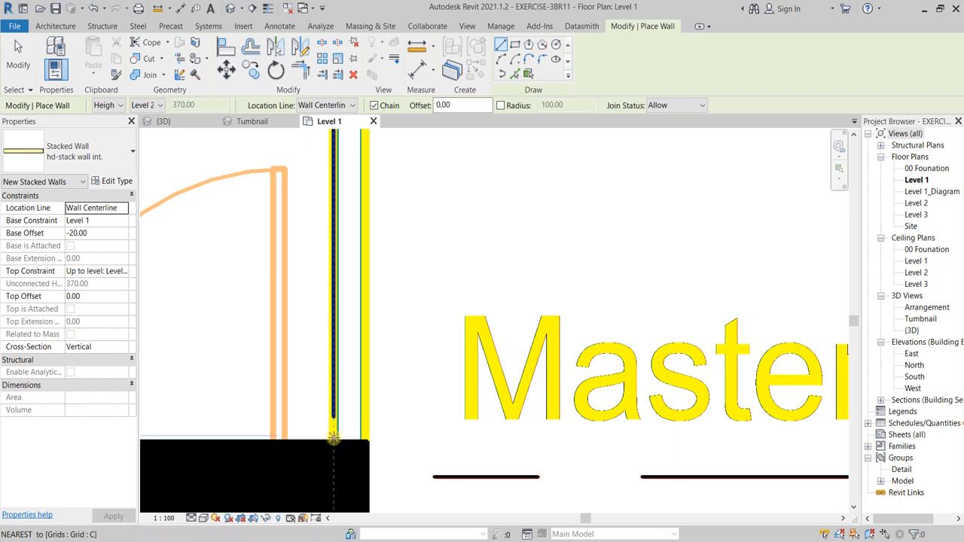
{"action": "left_click", "coordinate": [333, 440]}
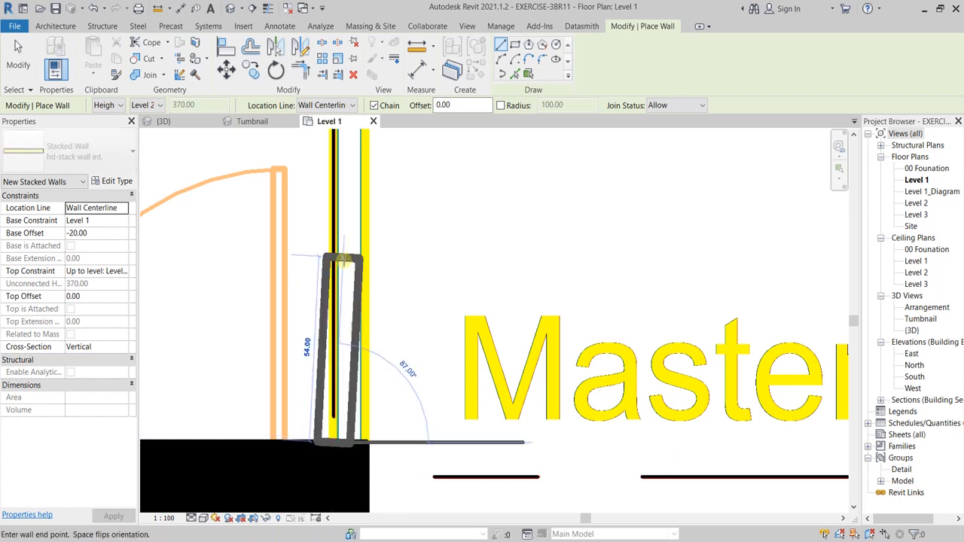
Step: Draw the wall between the lobby and the master bedroom up grid C to the level of the wall separating the baths
{"action": "scroll", "coordinate": [338, 260], "scroll_direction": "down", "scroll_amount": 3}
{"action": "middle_click_drag", "start_coordinate": [330, 237], "coordinate": [345, 384]}
{"action": "scroll", "coordinate": [339, 256], "scroll_direction": "down", "scroll_amount": 4}
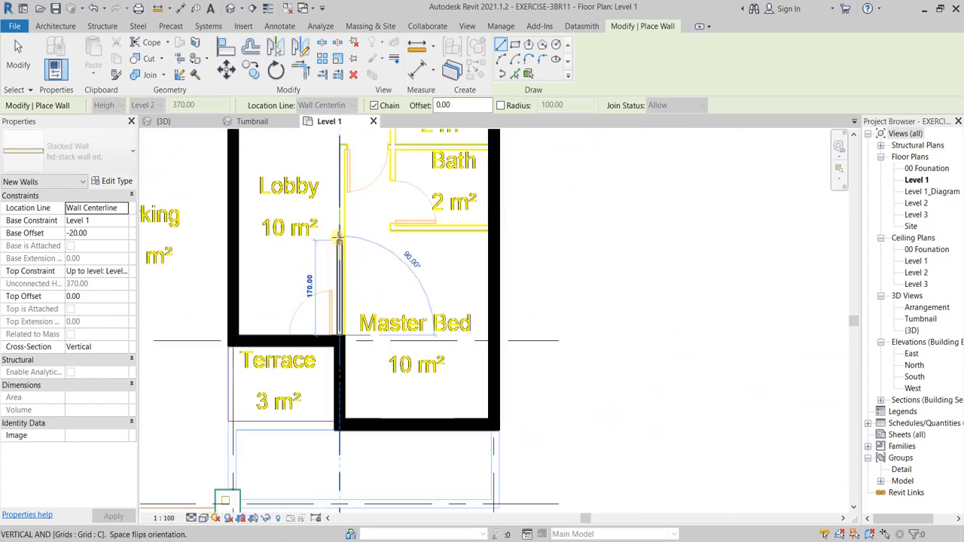
{"action": "scroll", "coordinate": [339, 245], "scroll_direction": "up", "scroll_amount": 1}
{"action": "middle_click_drag", "start_coordinate": [339, 254], "coordinate": [342, 317]}
{"action": "scroll", "coordinate": [341, 197], "scroll_direction": "up", "scroll_amount": 3}
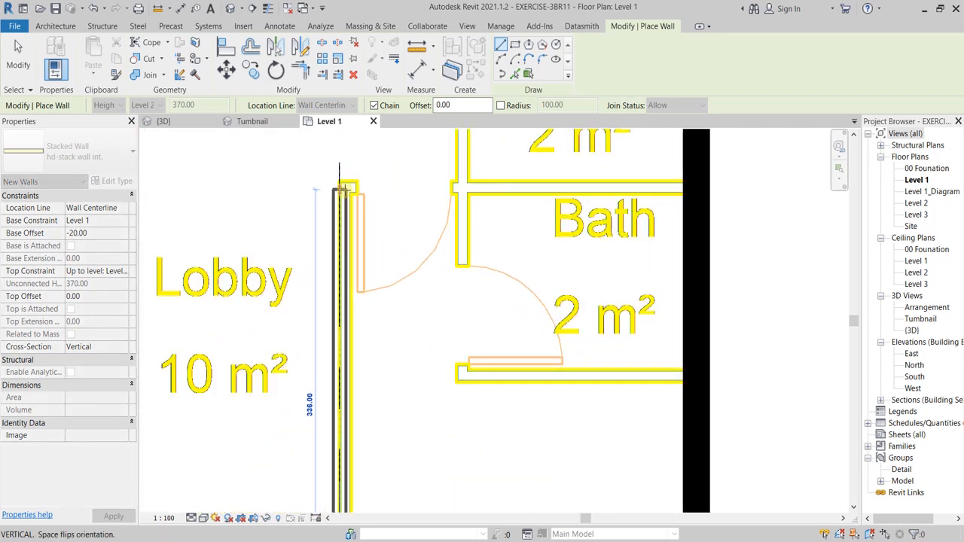
{"action": "scroll", "coordinate": [340, 185], "scroll_direction": "up", "scroll_amount": 3}
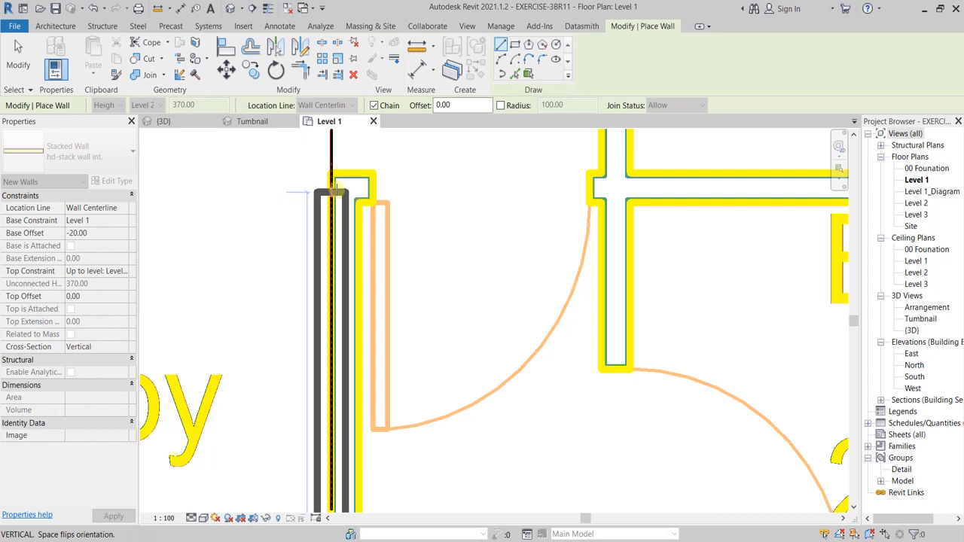
{"action": "scroll", "coordinate": [336, 190], "scroll_direction": "up", "scroll_amount": 2}
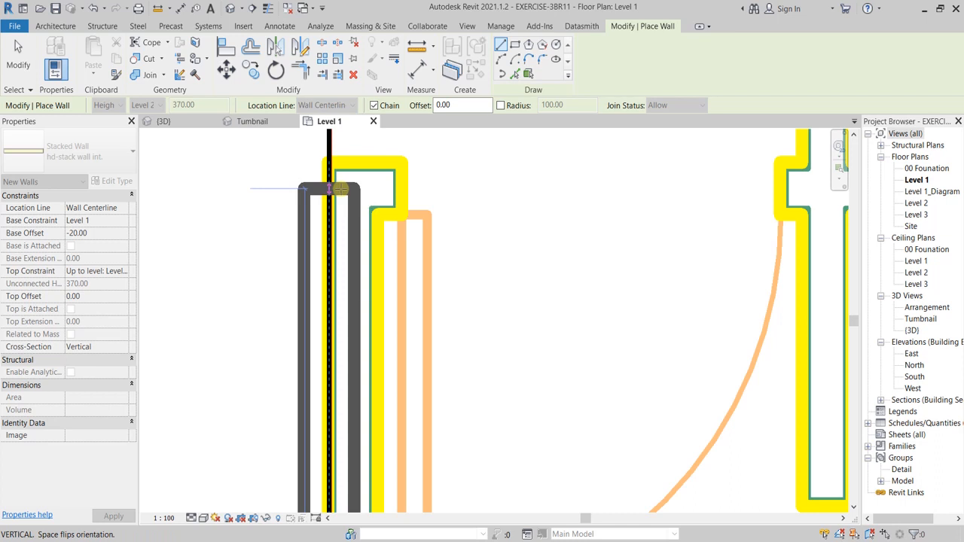
{"action": "left_click", "coordinate": [341, 188]}
Step: Continue the interior wall about 290 cm between the two baths to the exterior wall on grid D and finish placing walls
{"action": "scroll", "coordinate": [524, 194], "scroll_direction": "down", "scroll_amount": 4}
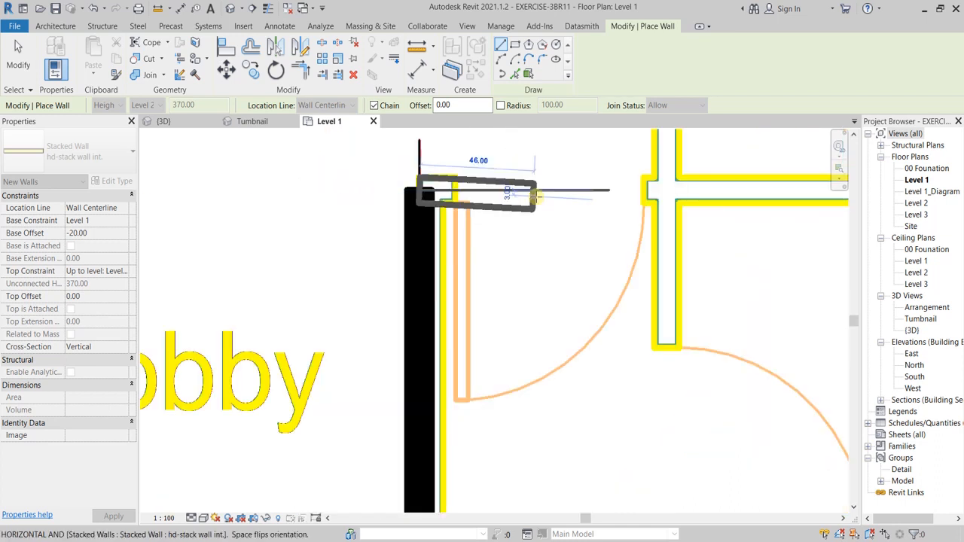
{"action": "middle_click_drag", "start_coordinate": [581, 185], "coordinate": [427, 276]}
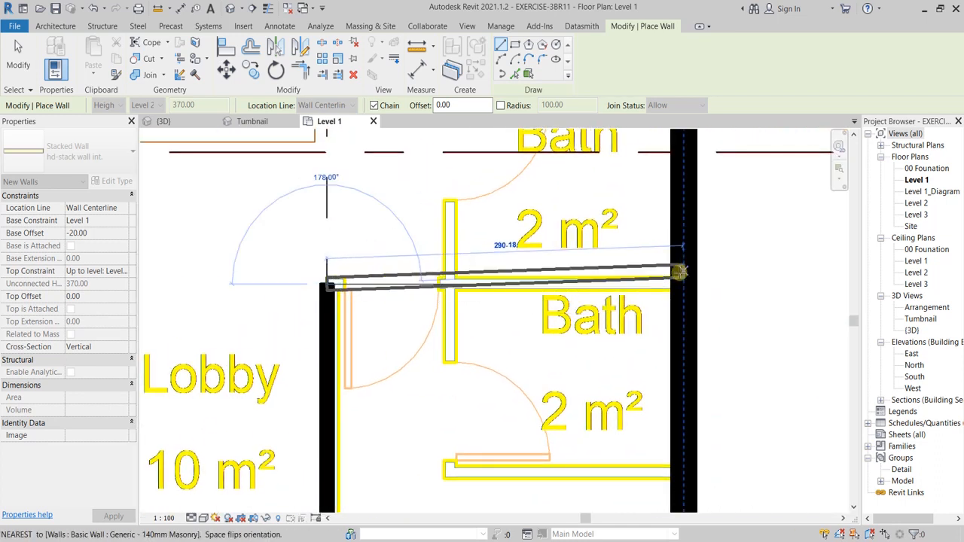
{"action": "left_click", "coordinate": [678, 284]}
{"action": "right_click", "coordinate": [738, 285]}
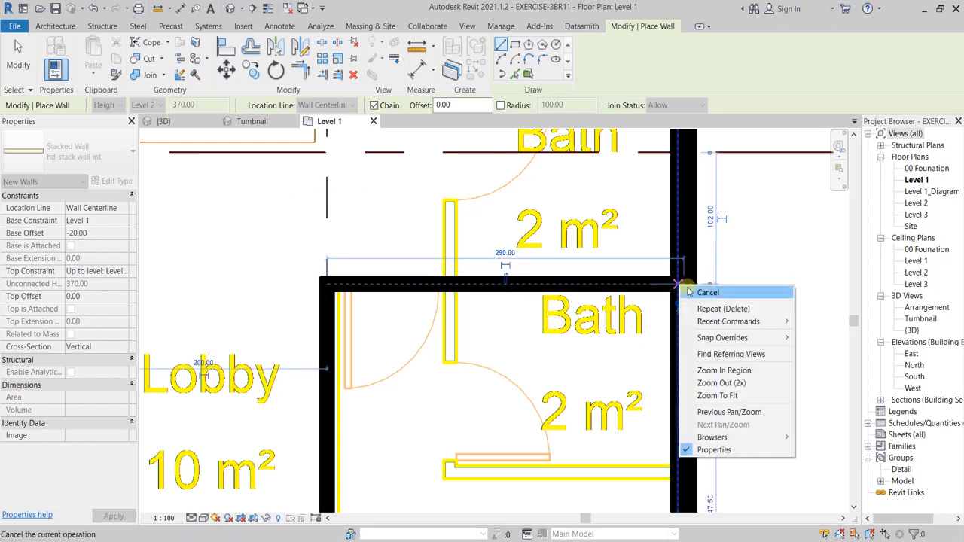
{"action": "left_click", "coordinate": [760, 291]}
{"action": "scroll", "coordinate": [537, 320], "scroll_direction": "down", "scroll_amount": 2}
{"action": "scroll", "coordinate": [539, 331], "scroll_direction": "down", "scroll_amount": 4}
{"action": "middle_click_drag", "start_coordinate": [545, 377], "coordinate": [510, 340]}
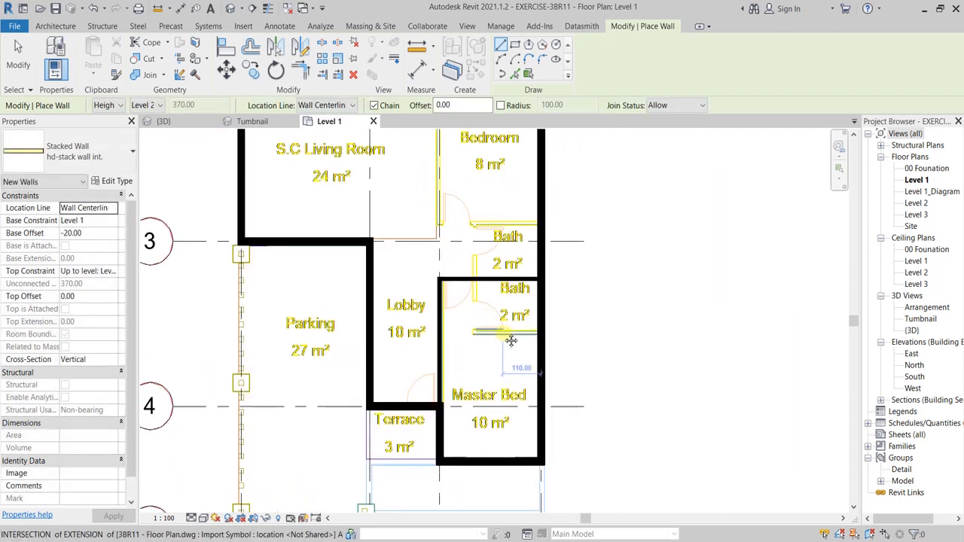
{"action": "scroll", "coordinate": [450, 332], "scroll_direction": "up", "scroll_amount": 3}
{"action": "scroll", "coordinate": [410, 311], "scroll_direction": "down", "scroll_amount": 2}
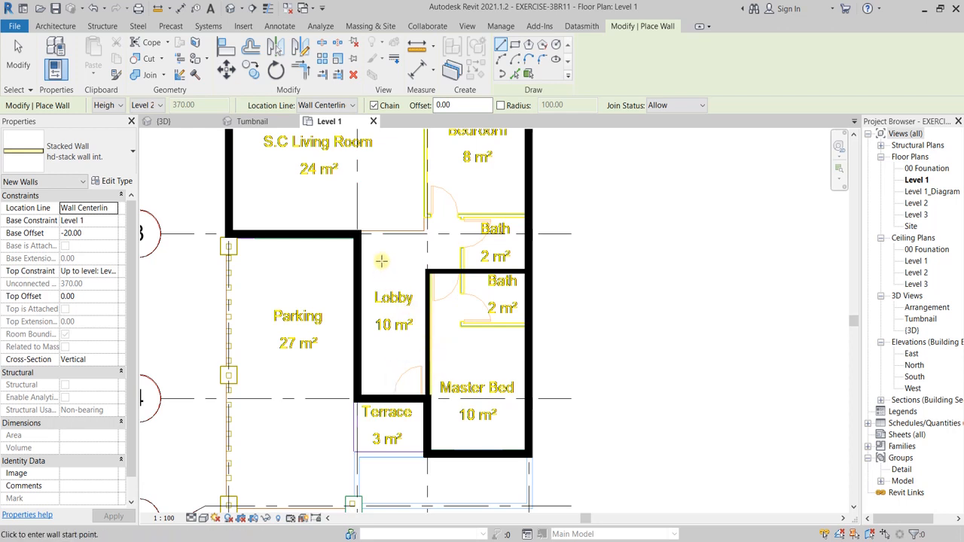
{"action": "key", "text": "Escape"}
{"action": "key", "text": "Escape"}
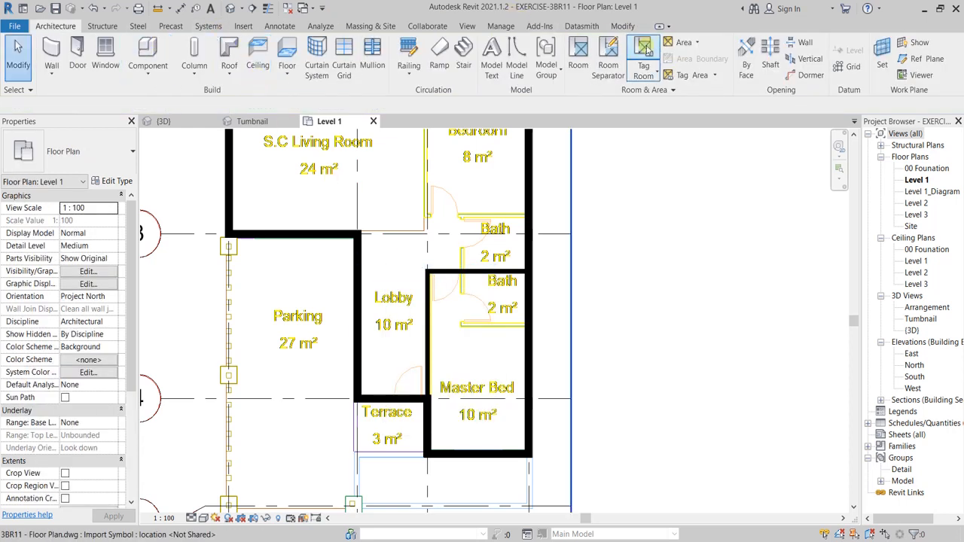
Step: Align the master bedroom side of the lobby's interior wall with the inner face of the exterior wall below it on grid C
{"action": "left_click", "coordinate": [623, 26]}
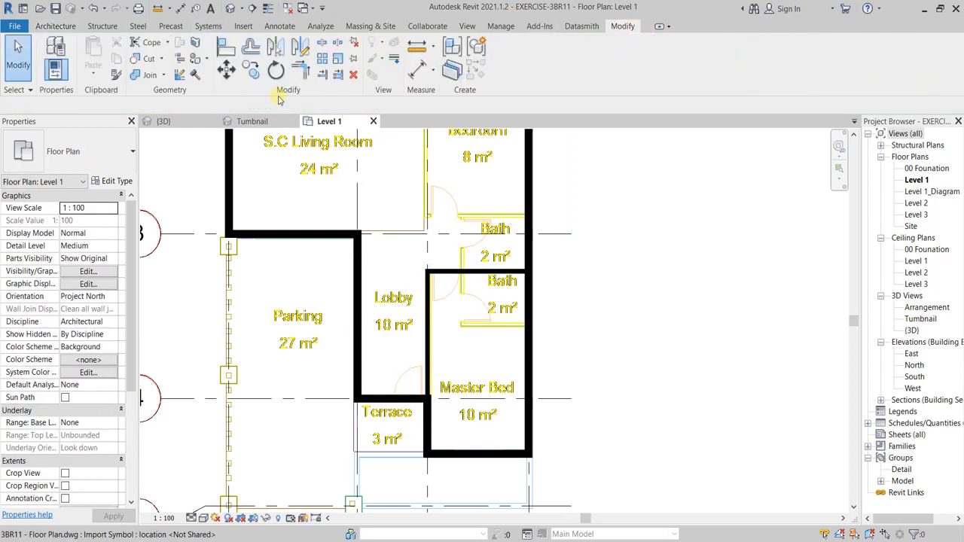
{"action": "left_click", "coordinate": [228, 49]}
{"action": "scroll", "coordinate": [445, 444], "scroll_direction": "up", "scroll_amount": 4}
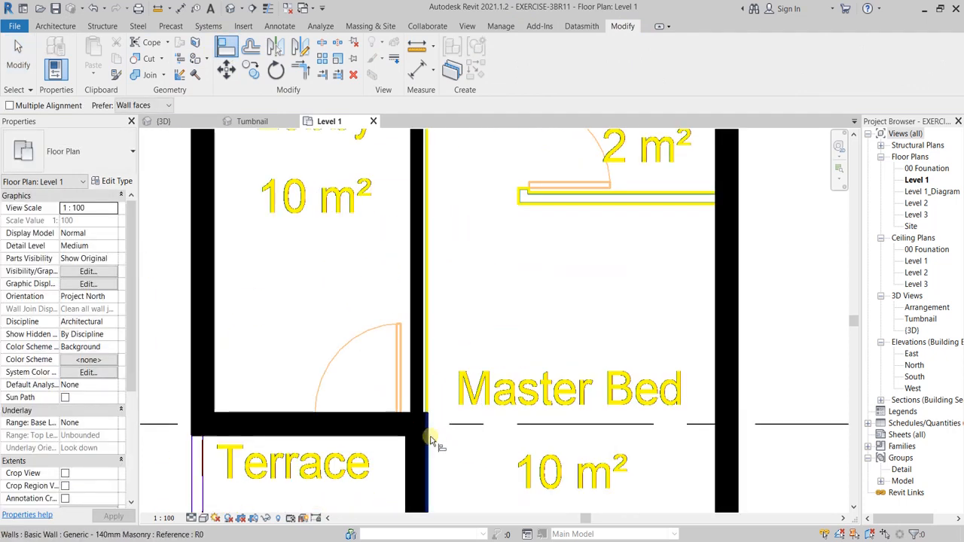
{"action": "left_click", "coordinate": [431, 381]}
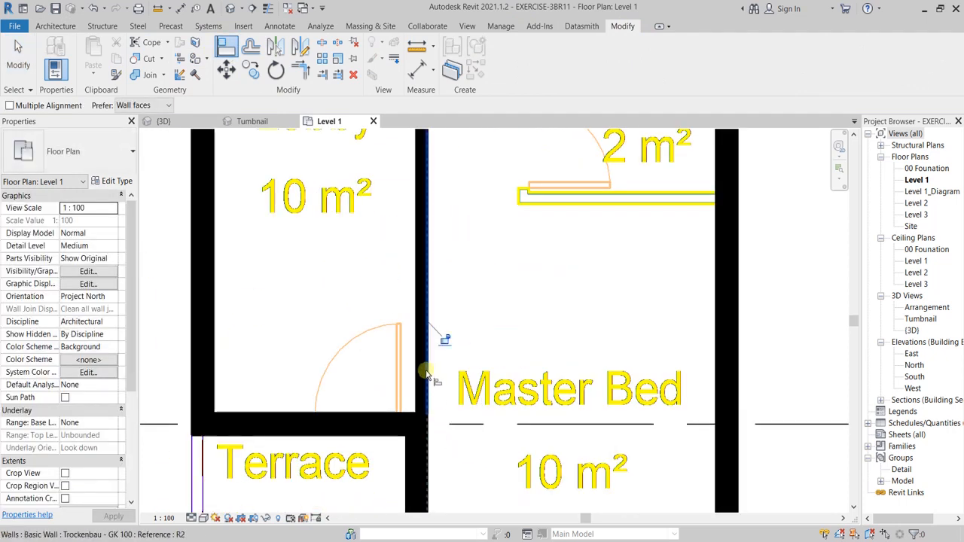
{"action": "right_click", "coordinate": [470, 245]}
{"action": "left_click", "coordinate": [520, 250]}
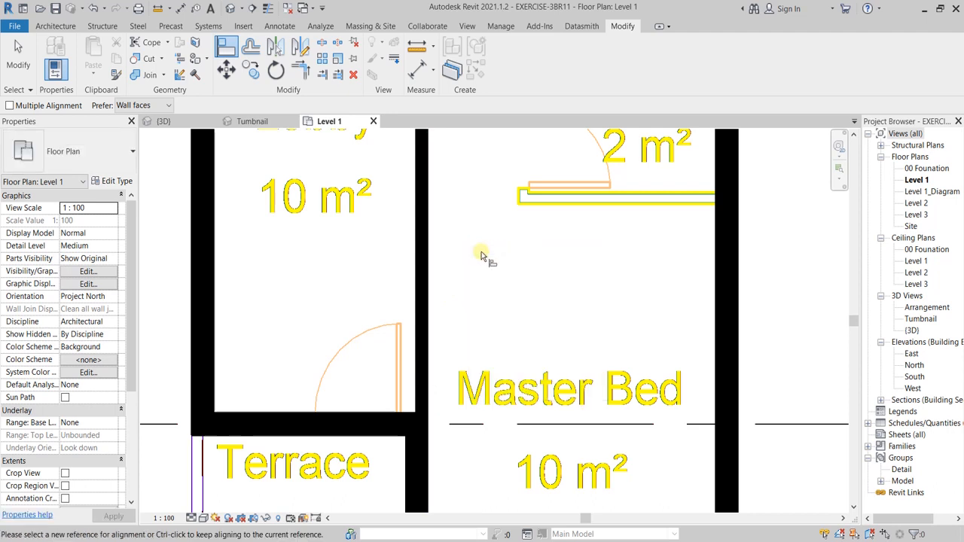
{"action": "scroll", "coordinate": [482, 264], "scroll_direction": "down", "scroll_amount": 5}
{"action": "middle_click_drag", "start_coordinate": [421, 279], "coordinate": [420, 328]}
{"action": "scroll", "coordinate": [419, 329], "scroll_direction": "up", "scroll_amount": 2}
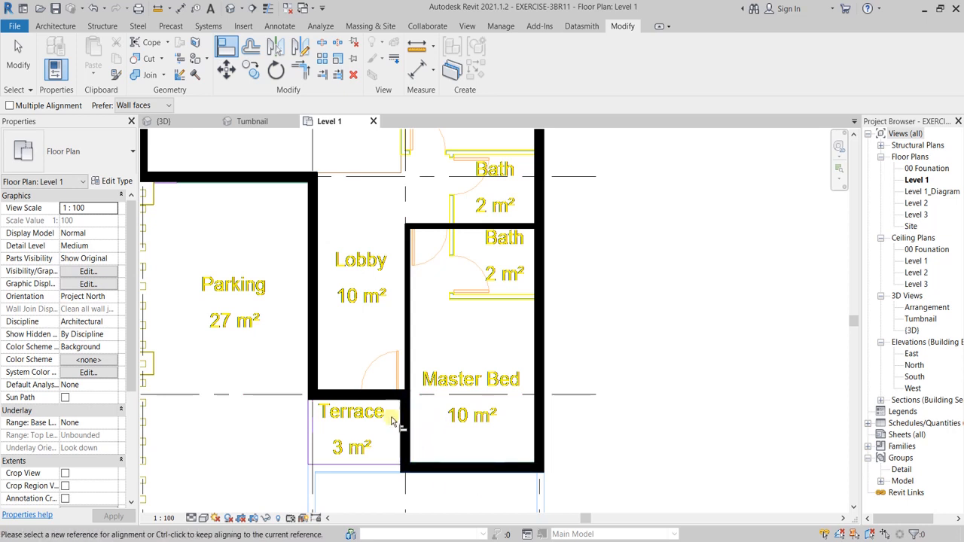
{"action": "scroll", "coordinate": [411, 369], "scroll_direction": "down", "scroll_amount": 3}
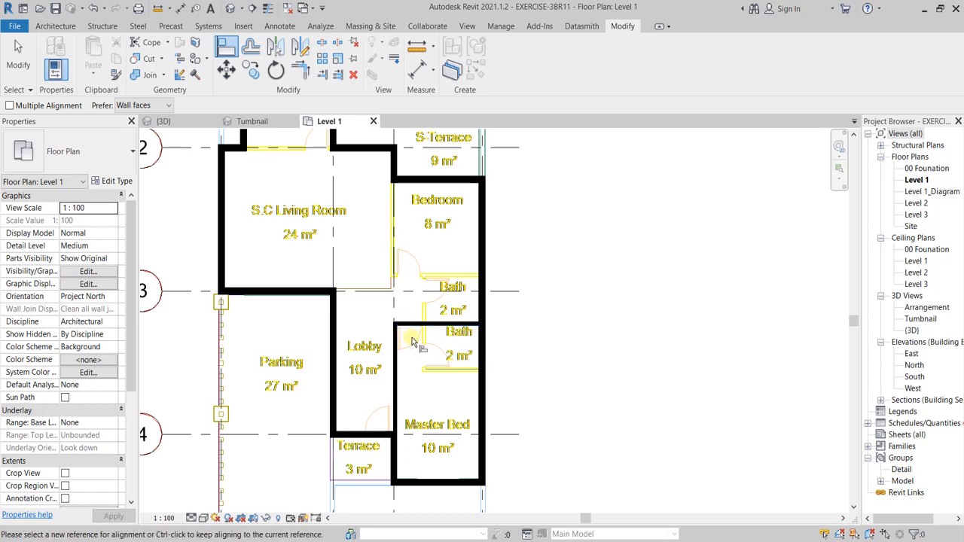
{"action": "scroll", "coordinate": [413, 337], "scroll_direction": "down", "scroll_amount": 2}
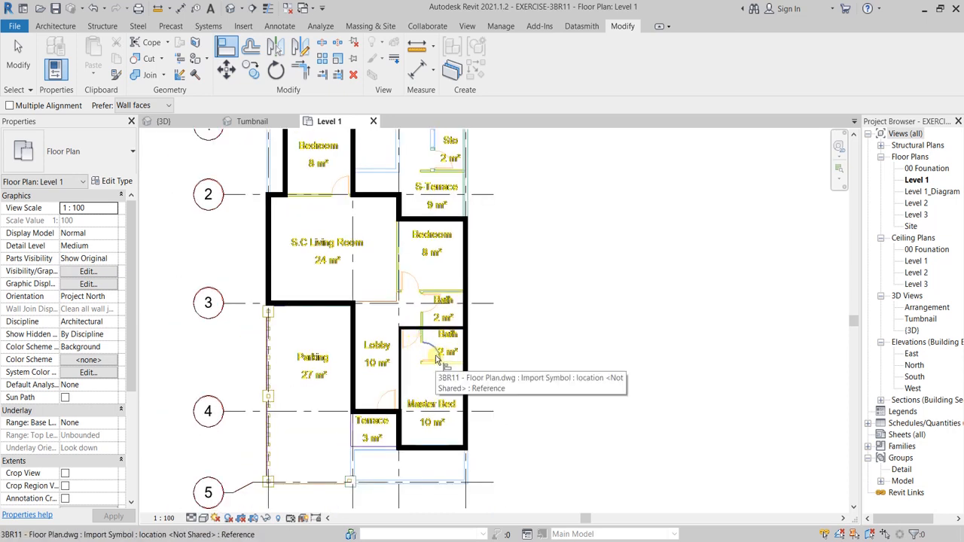
{"action": "left_click", "coordinate": [434, 360]}
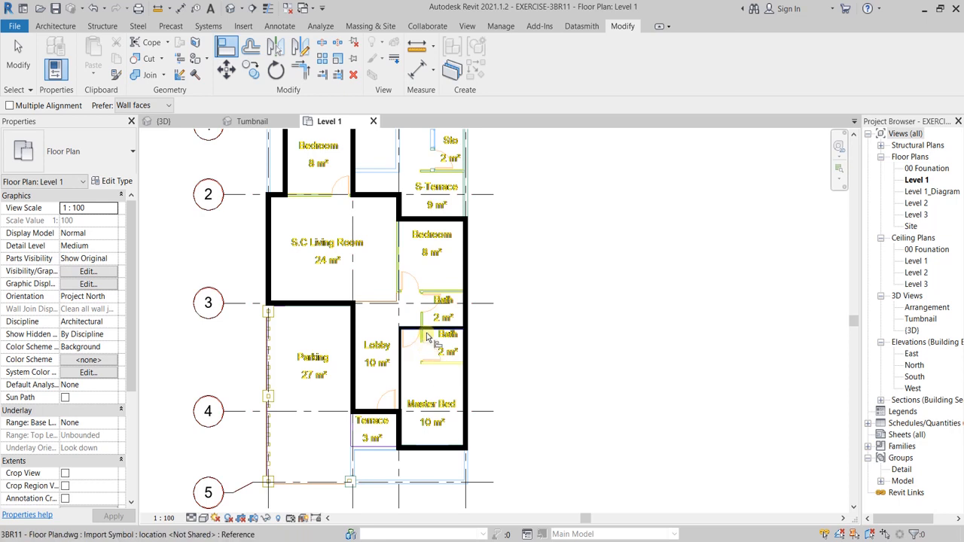
{"action": "scroll", "coordinate": [426, 336], "scroll_direction": "up", "scroll_amount": 2}
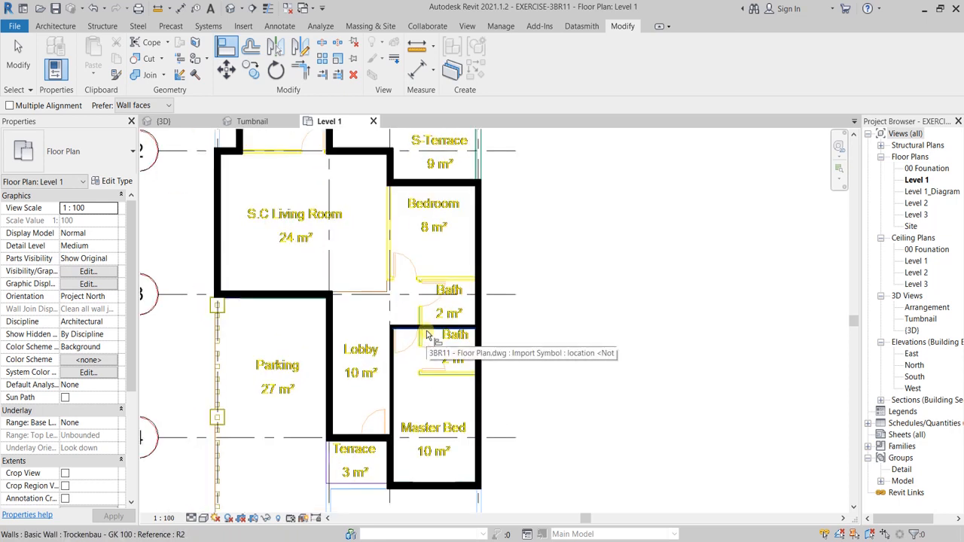
Step: Examine the modelled exterior and interior walls from several angles in the Tumbnail 3D view and return to the Level 1 plan
{"action": "left_click", "coordinate": [420, 377]}
{"action": "scroll", "coordinate": [419, 377], "scroll_direction": "down", "scroll_amount": 1}
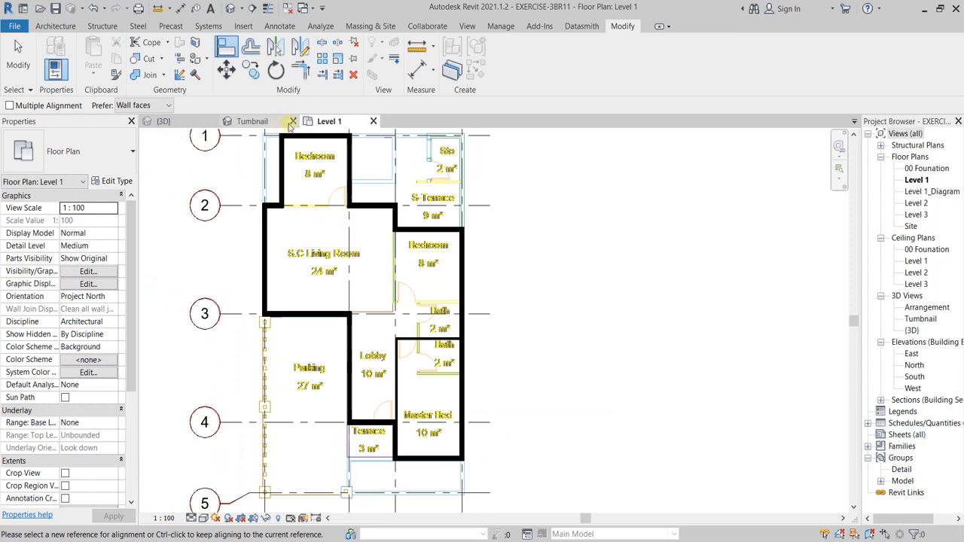
{"action": "left_click", "coordinate": [266, 124]}
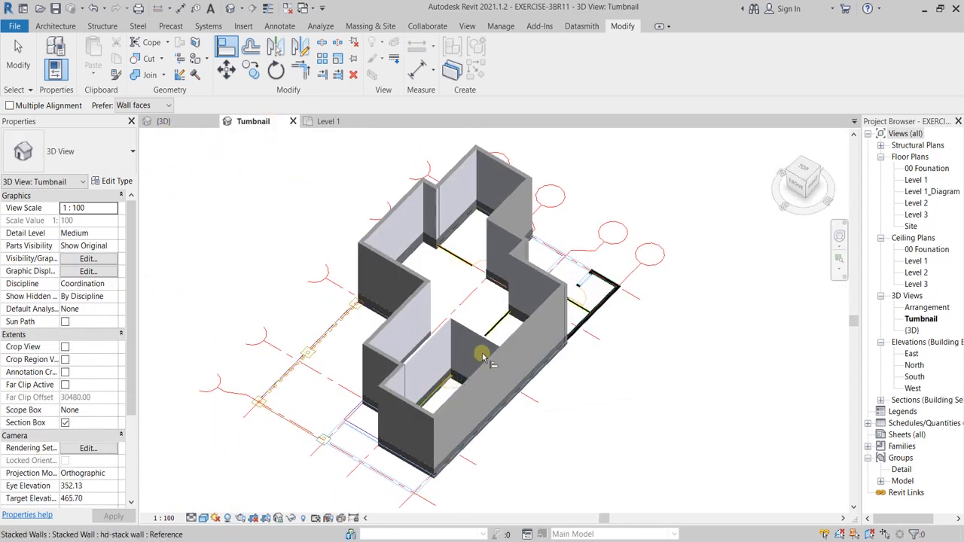
{"action": "middle_click_drag", "start_coordinate": [486, 360], "coordinate": [703, 387], "text": "shift"}
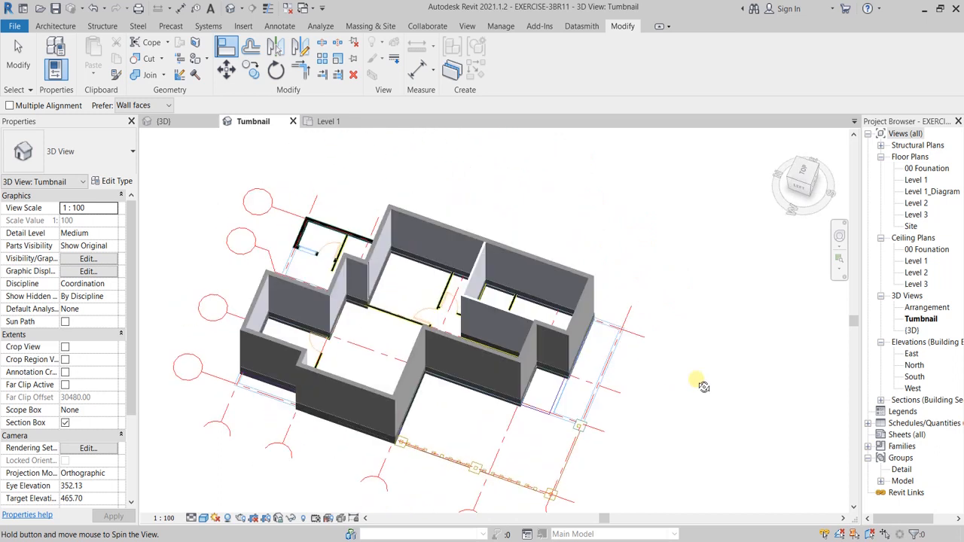
{"action": "scroll", "coordinate": [549, 296], "scroll_direction": "up", "scroll_amount": 3}
{"action": "mouse_move", "coordinate": [388, 343]}
{"action": "middle_mouse_down", "text": "shift"}
{"action": "mouse_move", "coordinate": [520, 342]}
{"action": "mouse_move", "coordinate": [542, 329]}
{"action": "mouse_move", "coordinate": [403, 338]}
{"action": "middle_mouse_up", "text": "shift"}
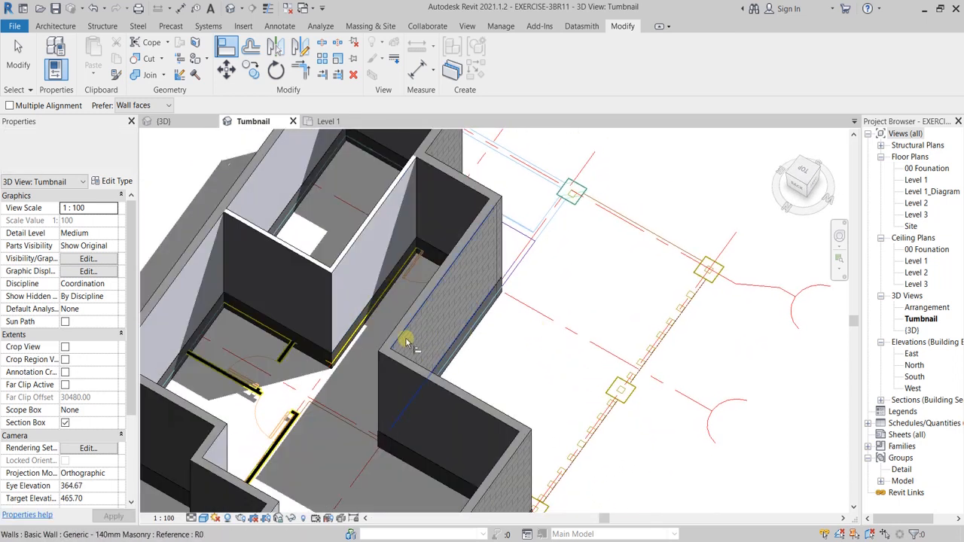
{"action": "left_click", "coordinate": [326, 121]}
Step: Look over the Level 1 plan for walls of the linked drawing still untraced and leave the Align command
{"action": "middle_click_drag", "start_coordinate": [357, 245], "coordinate": [402, 313]}
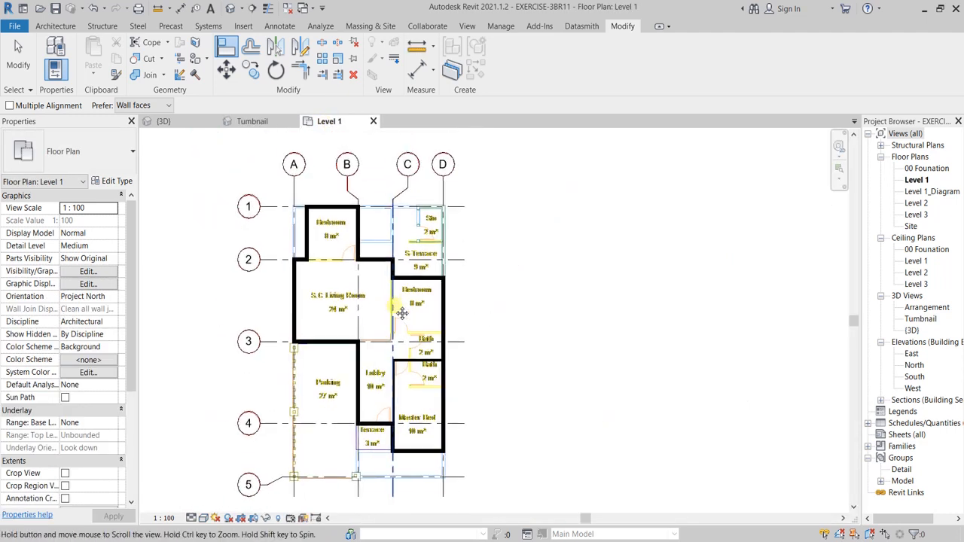
{"action": "scroll", "coordinate": [399, 320], "scroll_direction": "up", "scroll_amount": 2}
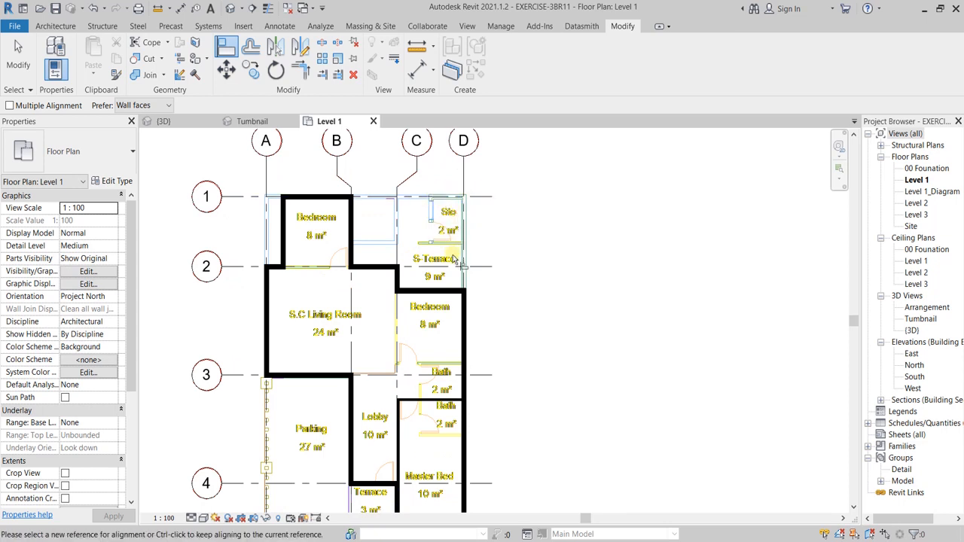
{"action": "scroll", "coordinate": [449, 263], "scroll_direction": "down", "scroll_amount": 2}
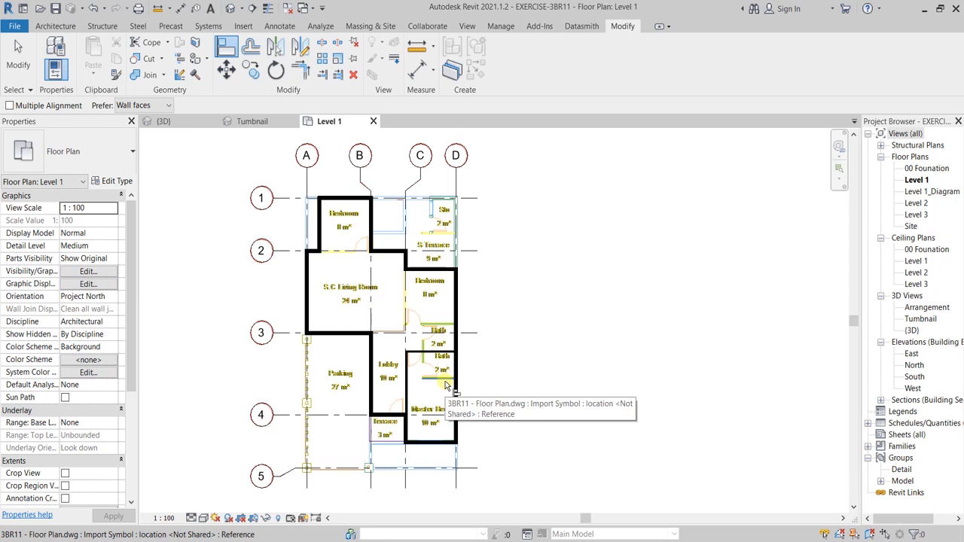
{"action": "key", "text": "Escape"}
{"action": "scroll", "coordinate": [603, 381], "scroll_direction": "down", "scroll_amount": 1}
{"action": "middle_click_drag", "start_coordinate": [602, 382], "coordinate": [563, 358]}
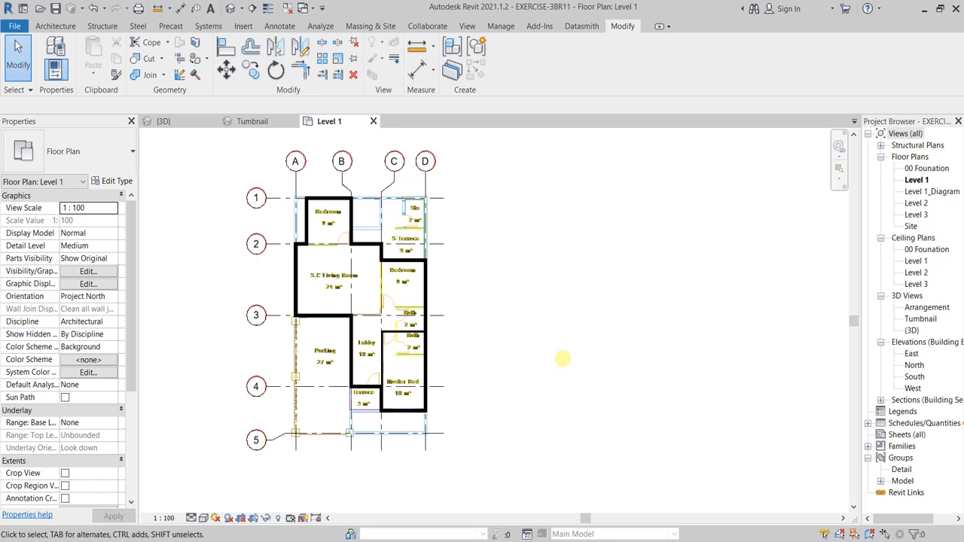
{"action": "scroll", "coordinate": [449, 290], "scroll_direction": "down", "scroll_amount": 1}
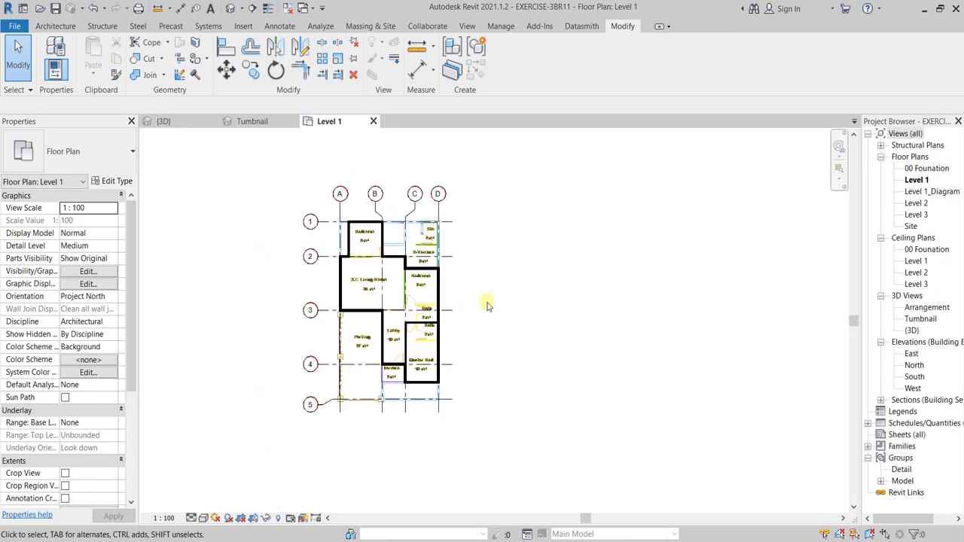
{"action": "middle_click_drag", "start_coordinate": [490, 303], "coordinate": [493, 291]}
{"action": "scroll", "coordinate": [409, 218], "scroll_direction": "up", "scroll_amount": 1}
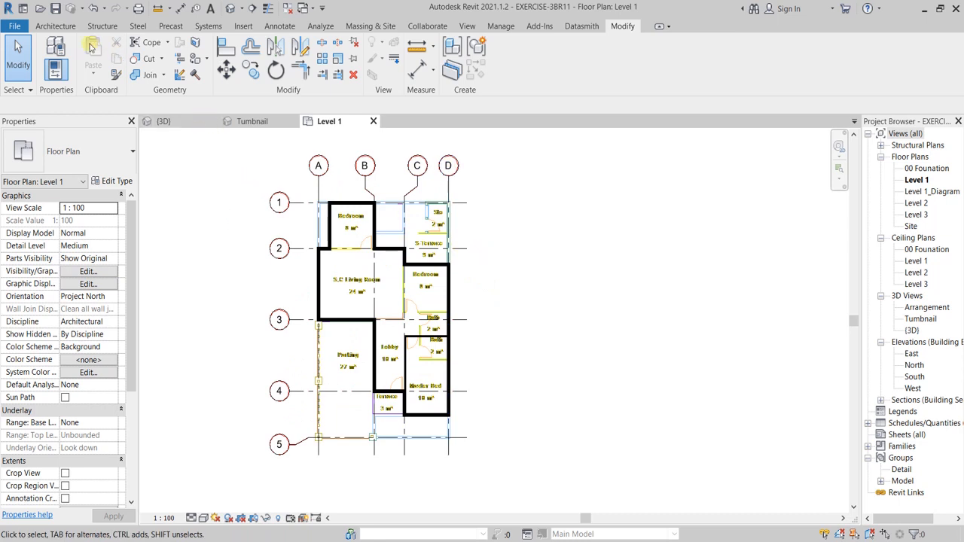
Step: Draw an hd-stack wall about 383 cm long up grid D, from the bedroom's upper exterior corner to grid 1
{"action": "left_click", "coordinate": [59, 30]}
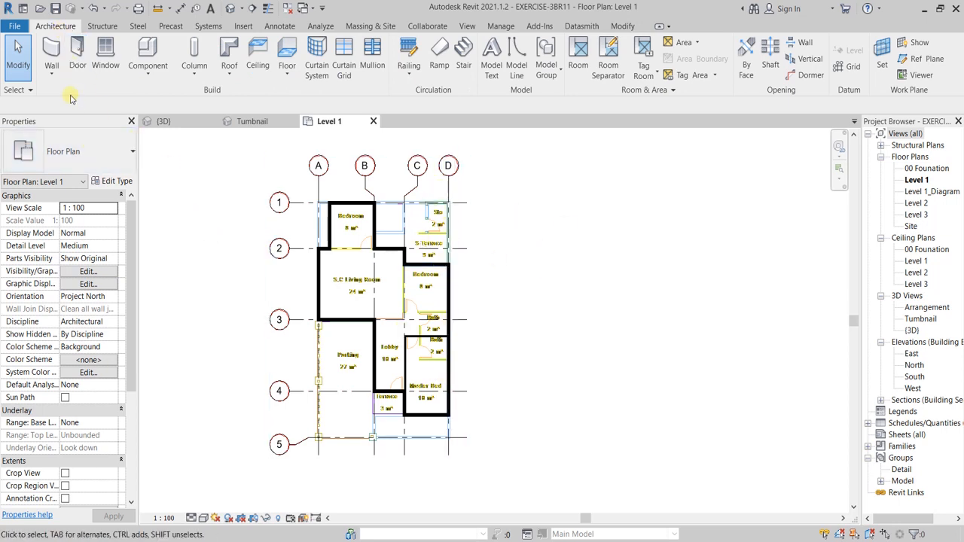
{"action": "left_click", "coordinate": [49, 56]}
{"action": "left_click", "coordinate": [68, 151]}
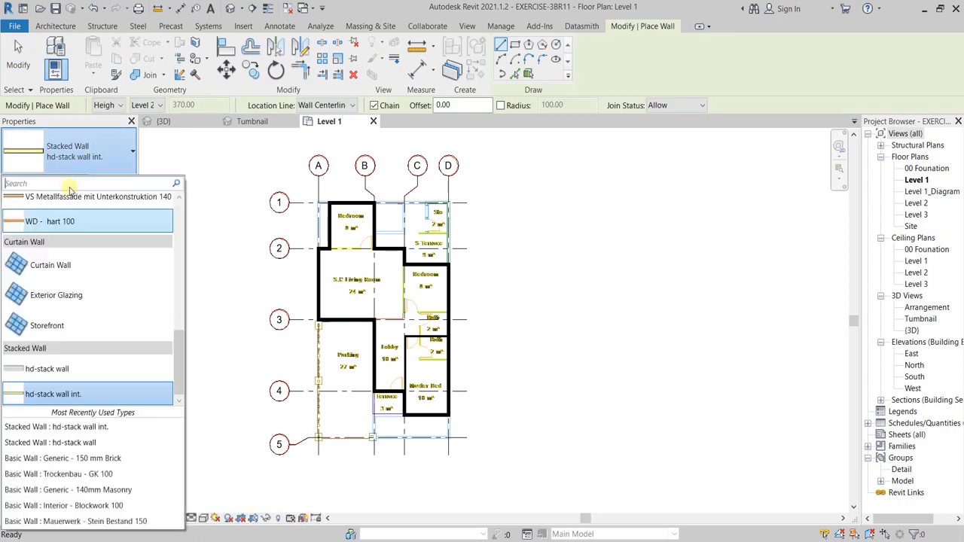
{"action": "left_click", "coordinate": [63, 375]}
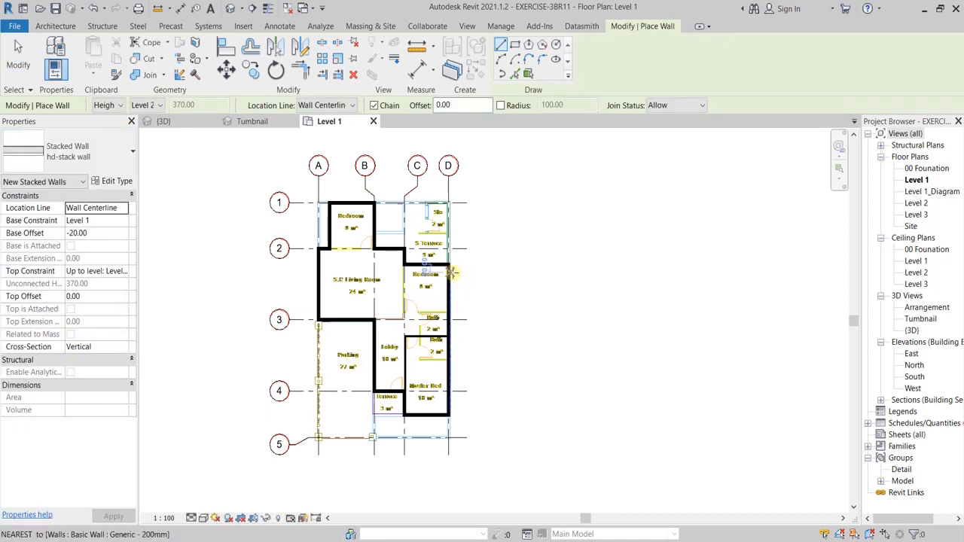
{"action": "scroll", "coordinate": [482, 264], "scroll_direction": "up", "scroll_amount": 5}
{"action": "scroll", "coordinate": [478, 280], "scroll_direction": "up", "scroll_amount": 3}
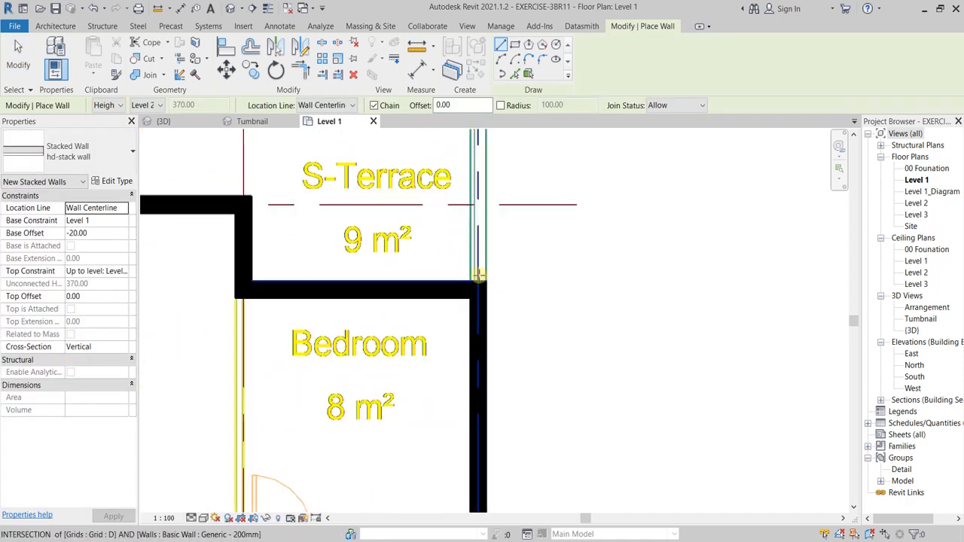
{"action": "left_click", "coordinate": [477, 283]}
{"action": "scroll", "coordinate": [459, 241], "scroll_direction": "down", "scroll_amount": 4}
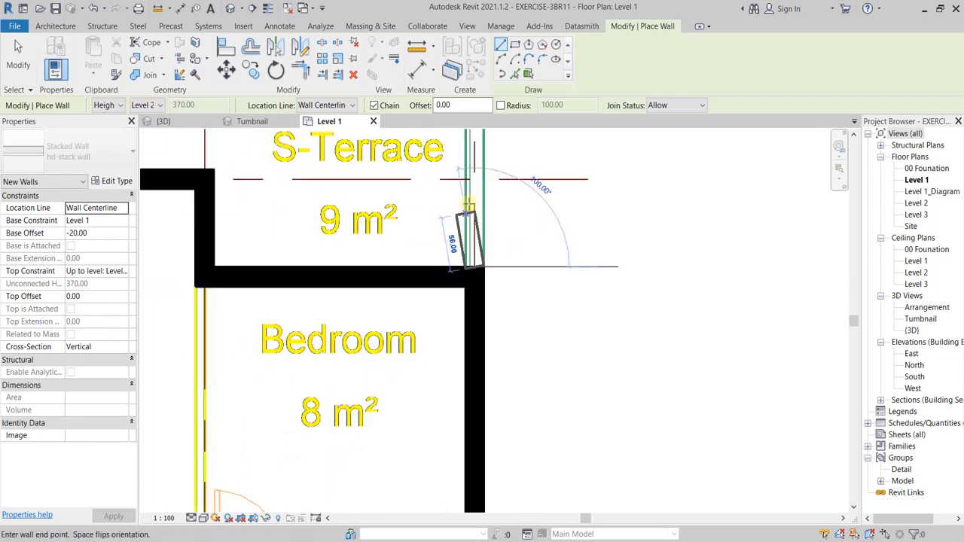
{"action": "scroll", "coordinate": [421, 231], "scroll_direction": "up", "scroll_amount": 2}
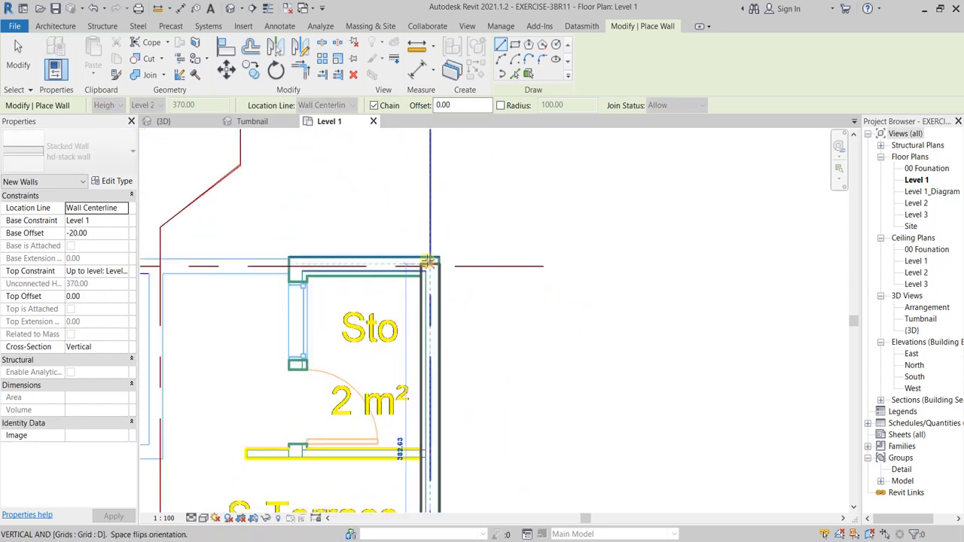
{"action": "left_click", "coordinate": [429, 266]}
Step: Continue the exterior wall about 142 cm along grid 1 to the outer corner of the Sto room
{"action": "scroll", "coordinate": [381, 269], "scroll_direction": "down", "scroll_amount": 3}
{"action": "scroll", "coordinate": [339, 267], "scroll_direction": "up", "scroll_amount": 4}
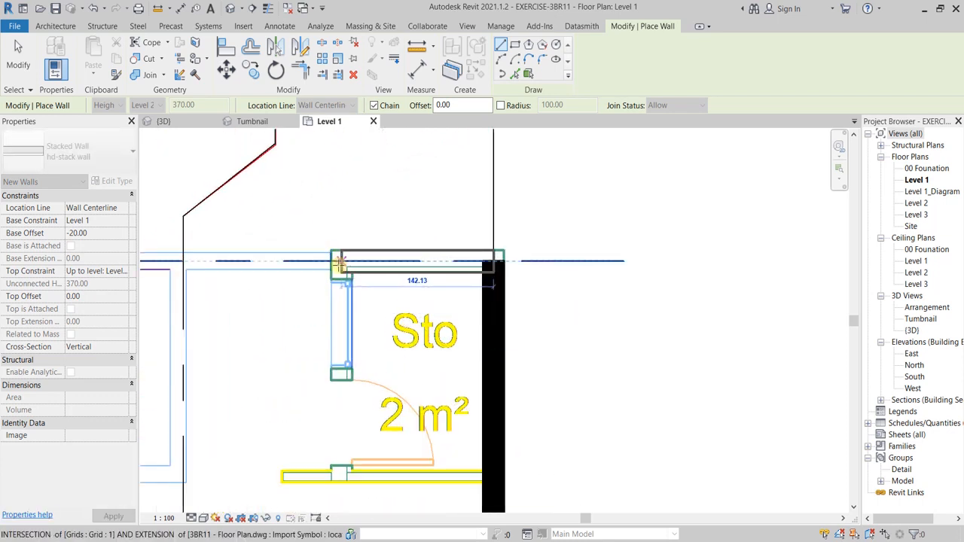
{"action": "scroll", "coordinate": [354, 265], "scroll_direction": "up", "scroll_amount": 3}
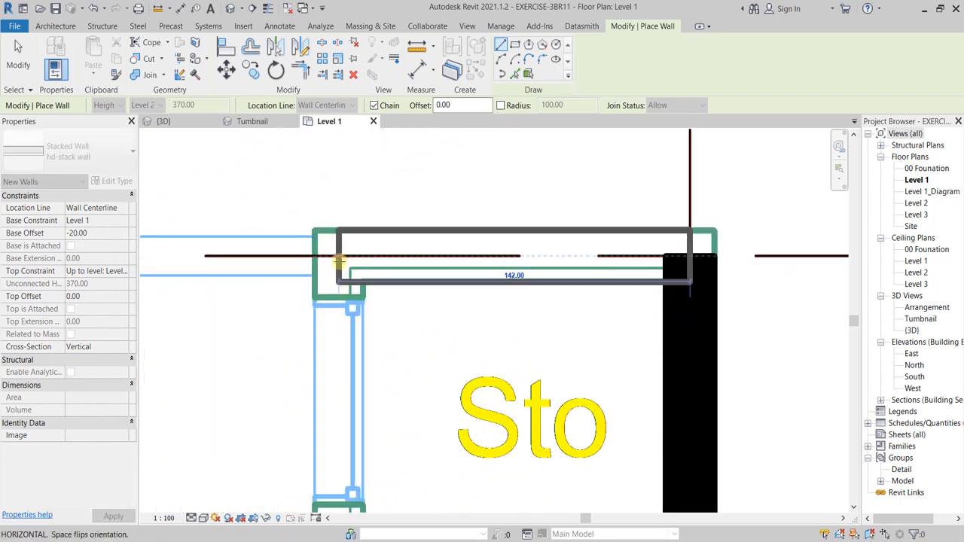
Step: Draw the Sto room's door-side wall about 189 cm down to the partition line above the S-Terrace and end the chain
{"action": "scroll", "coordinate": [351, 379], "scroll_direction": "down", "scroll_amount": 3}
{"action": "middle_click_drag", "start_coordinate": [349, 400], "coordinate": [351, 243]}
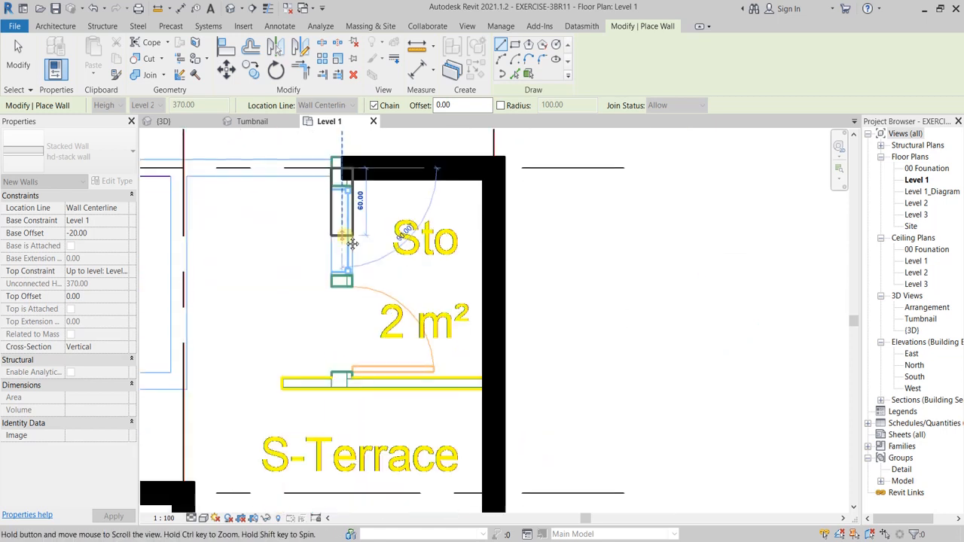
{"action": "scroll", "coordinate": [339, 365], "scroll_direction": "up", "scroll_amount": 1}
{"action": "scroll", "coordinate": [339, 364], "scroll_direction": "up", "scroll_amount": 1}
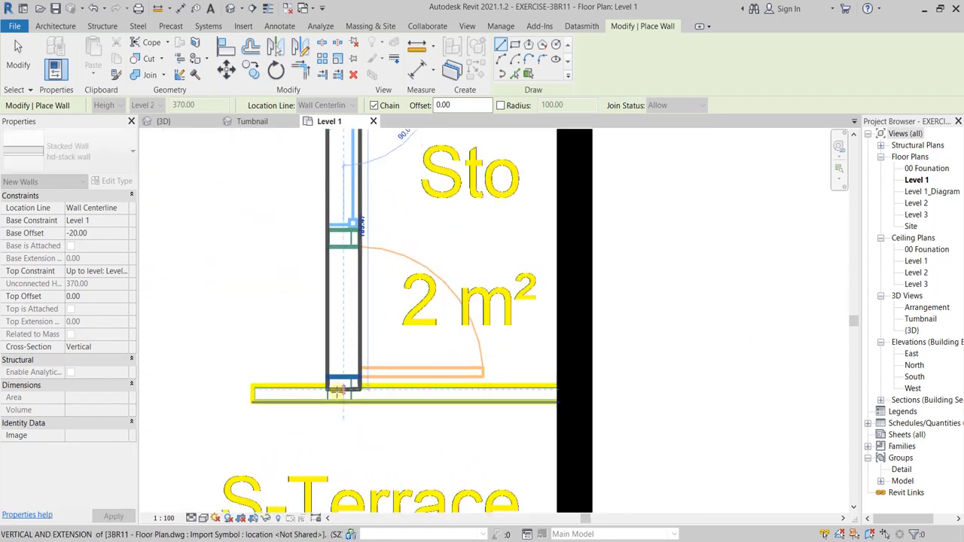
{"action": "scroll", "coordinate": [338, 392], "scroll_direction": "up", "scroll_amount": 2}
{"action": "scroll", "coordinate": [339, 388], "scroll_direction": "down", "scroll_amount": 3}
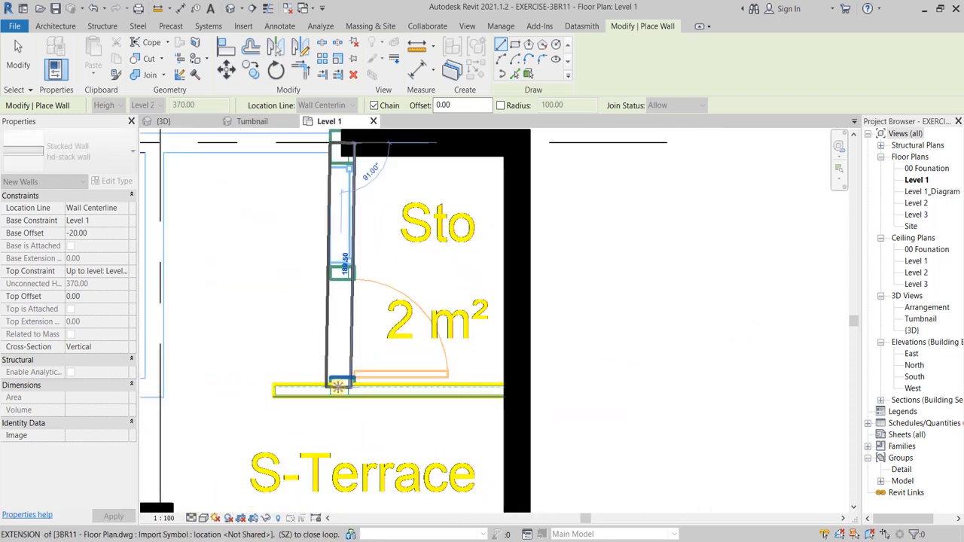
{"action": "scroll", "coordinate": [338, 388], "scroll_direction": "up", "scroll_amount": 1}
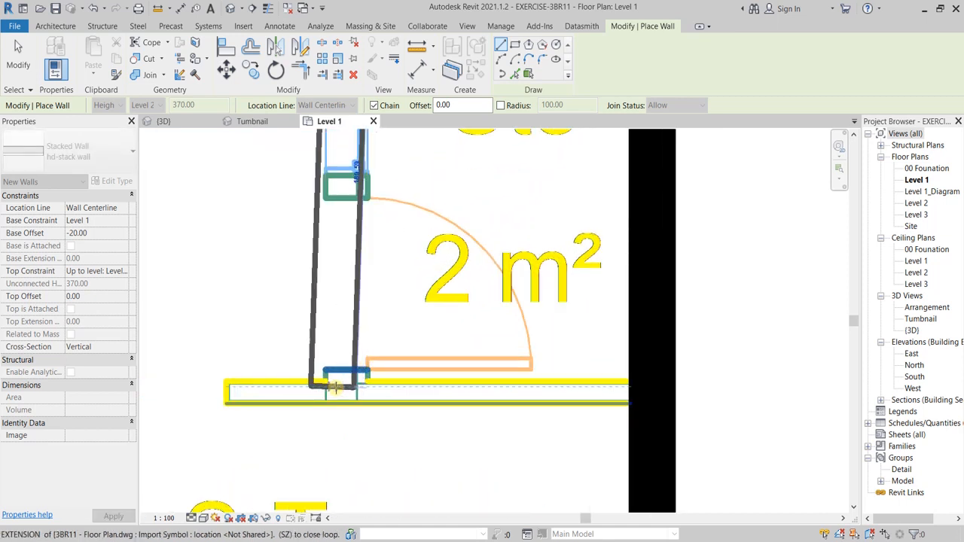
{"action": "scroll", "coordinate": [337, 388], "scroll_direction": "down", "scroll_amount": 2}
{"action": "scroll", "coordinate": [337, 388], "scroll_direction": "up", "scroll_amount": 2}
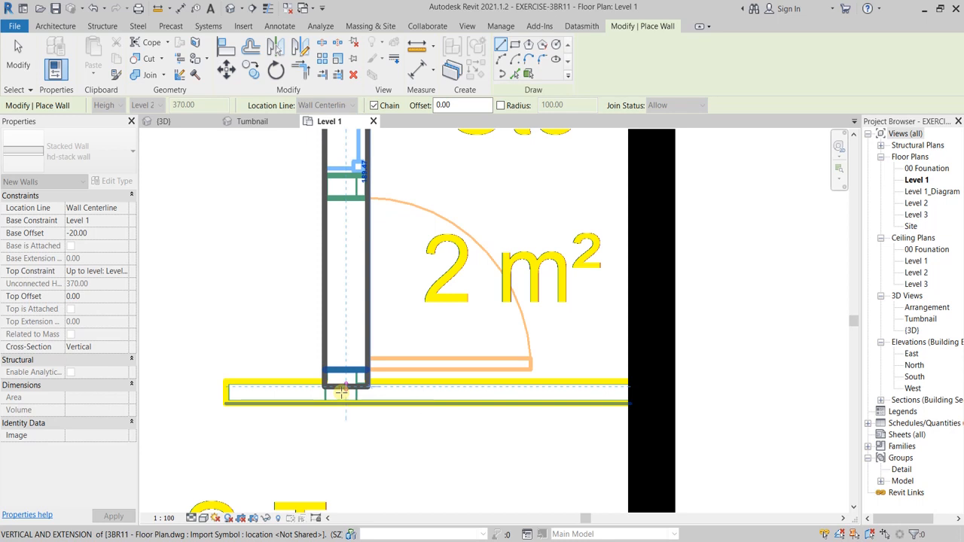
{"action": "left_click", "coordinate": [341, 392]}
{"action": "right_click", "coordinate": [345, 394]}
{"action": "left_click", "coordinate": [375, 228]}
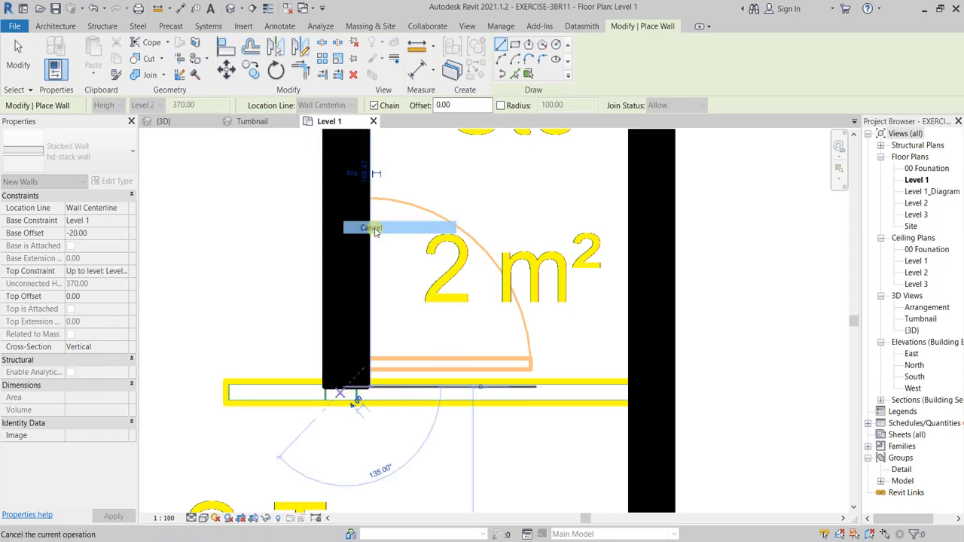
{"action": "scroll", "coordinate": [349, 263], "scroll_direction": "down", "scroll_amount": 4}
{"action": "right_click", "coordinate": [321, 284]}
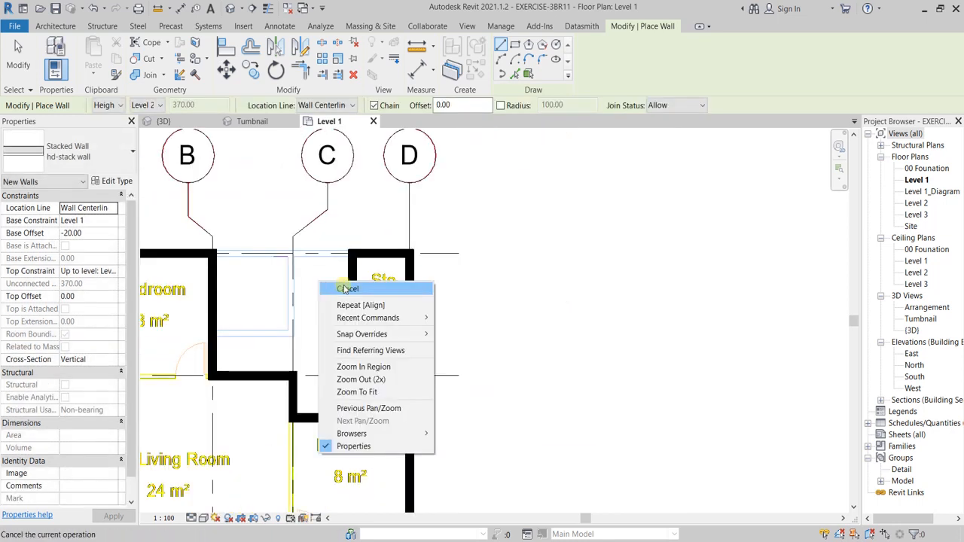
{"action": "left_click", "coordinate": [345, 289]}
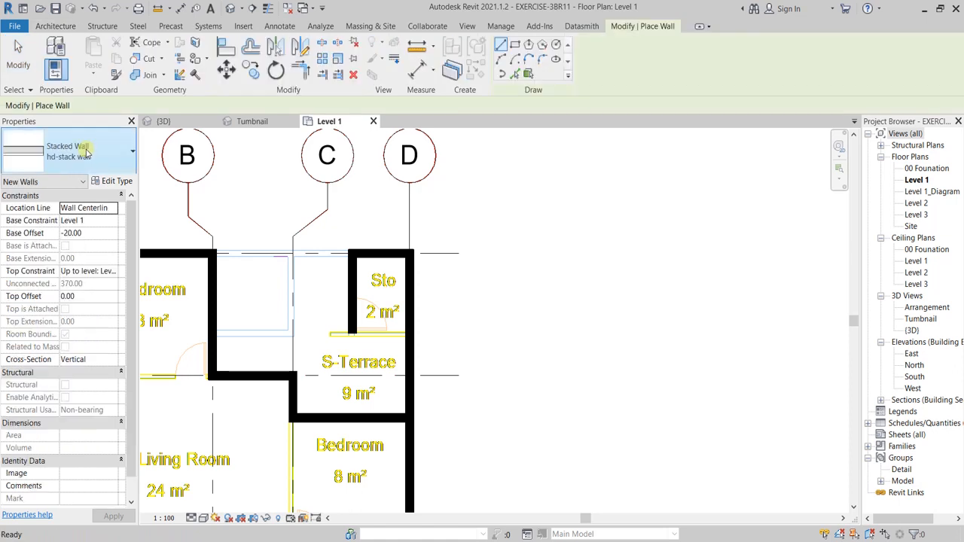
Step: Draw an hd-stack wall int. about 187 cm long between Sto and S-Terrace, from the grid D wall to the partition's free end
{"action": "left_click", "coordinate": [79, 150]}
{"action": "left_click", "coordinate": [51, 396]}
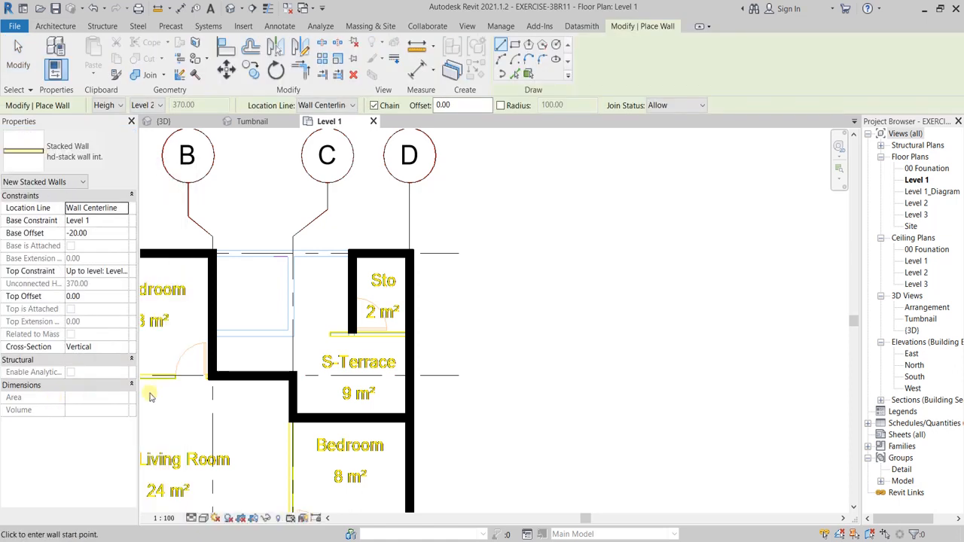
{"action": "scroll", "coordinate": [399, 332], "scroll_direction": "up", "scroll_amount": 5}
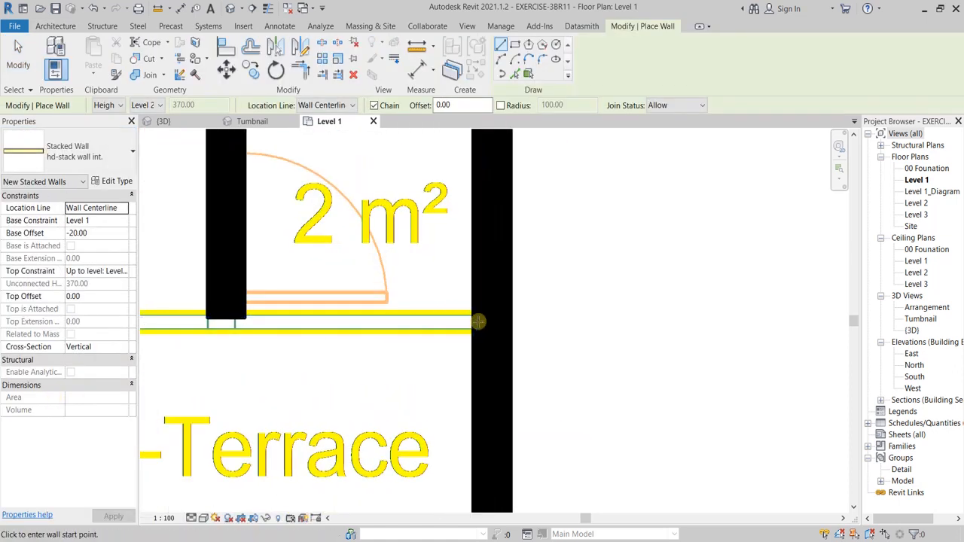
{"action": "left_click", "coordinate": [473, 322]}
{"action": "scroll", "coordinate": [279, 323], "scroll_direction": "down", "scroll_amount": 2}
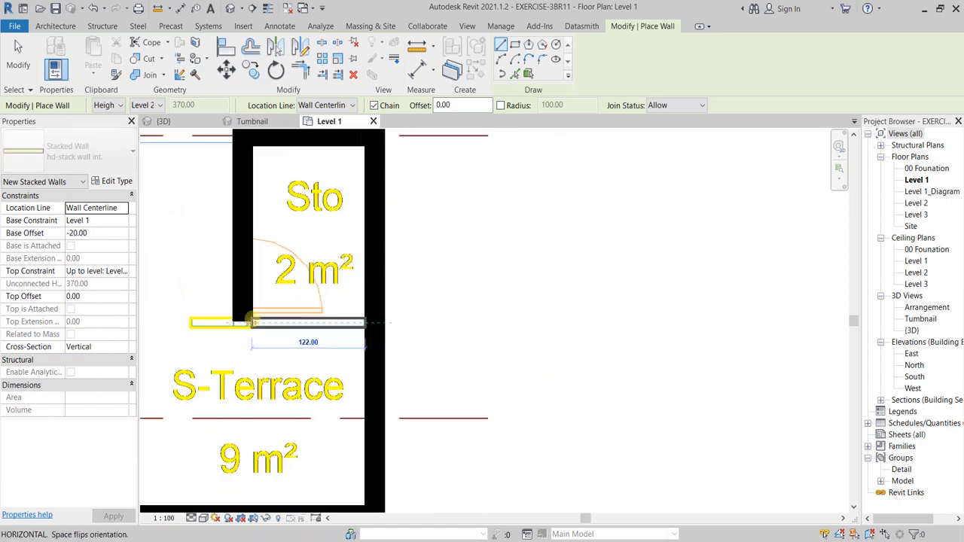
{"action": "scroll", "coordinate": [249, 322], "scroll_direction": "up", "scroll_amount": 3}
{"action": "left_click", "coordinate": [248, 320]}
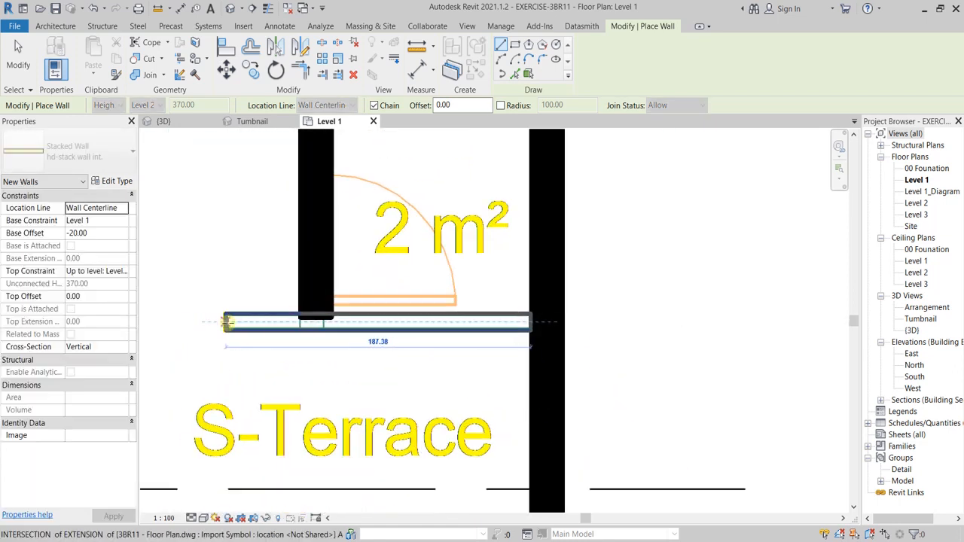
{"action": "right_click", "coordinate": [229, 323]}
{"action": "left_click", "coordinate": [258, 332]}
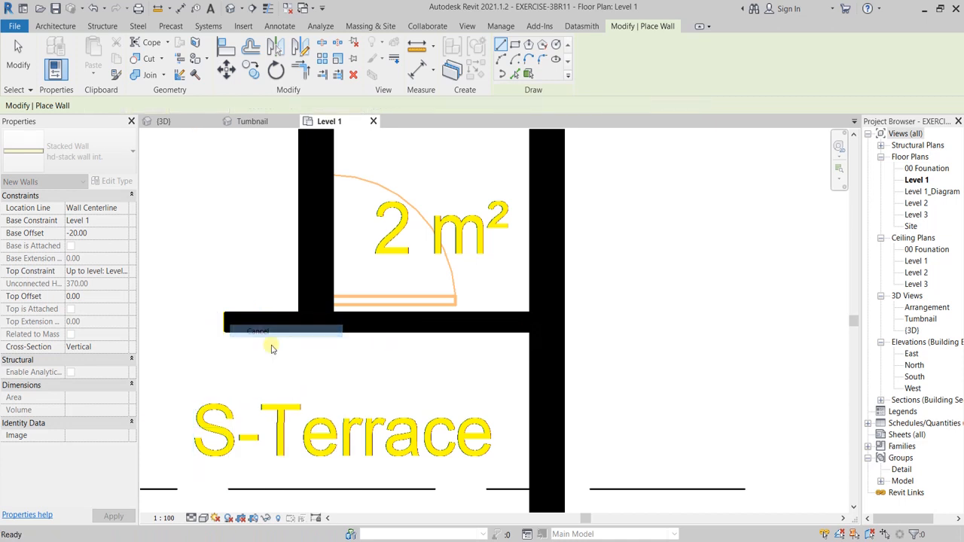
Step: Draw an hd-stack wall int. about 275 cm long along grid 2 between the upper bedroom and the S.C Living Room
{"action": "scroll", "coordinate": [269, 340], "scroll_direction": "down", "scroll_amount": 4}
{"action": "middle_click_drag", "start_coordinate": [307, 379], "coordinate": [327, 247]}
{"action": "scroll", "coordinate": [279, 301], "scroll_direction": "down", "scroll_amount": 1}
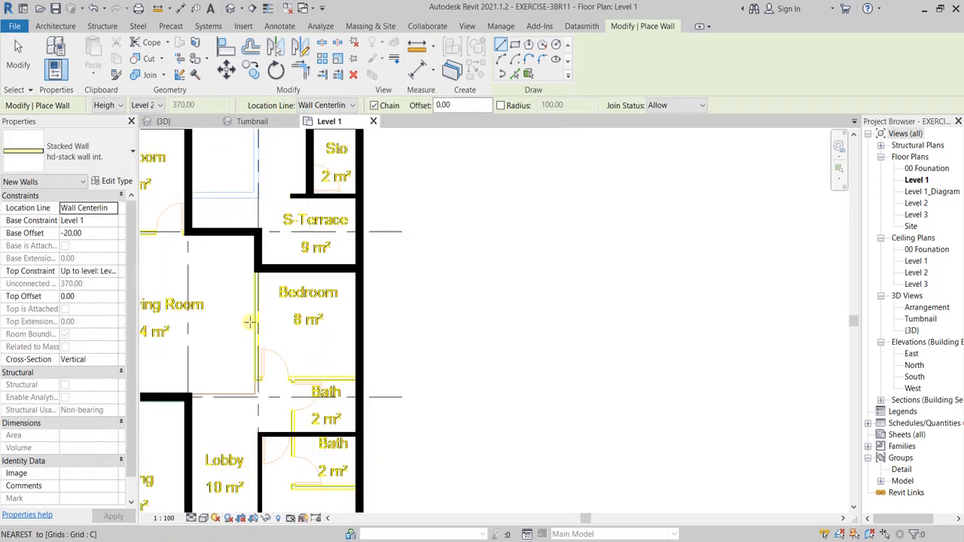
{"action": "scroll", "coordinate": [264, 365], "scroll_direction": "down", "scroll_amount": 3}
{"action": "middle_click_drag", "start_coordinate": [284, 380], "coordinate": [357, 324]}
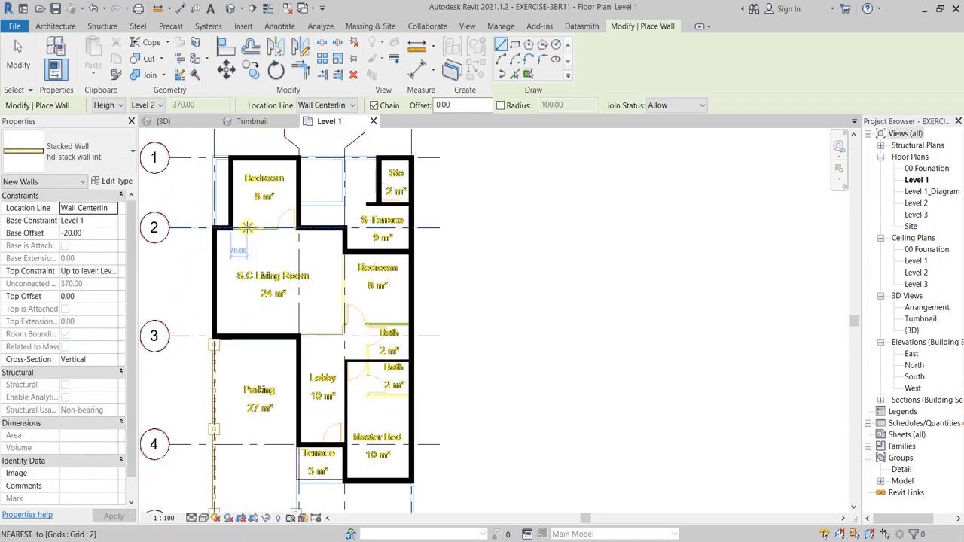
{"action": "scroll", "coordinate": [247, 227], "scroll_direction": "up", "scroll_amount": 6}
{"action": "left_click", "coordinate": [213, 243]}
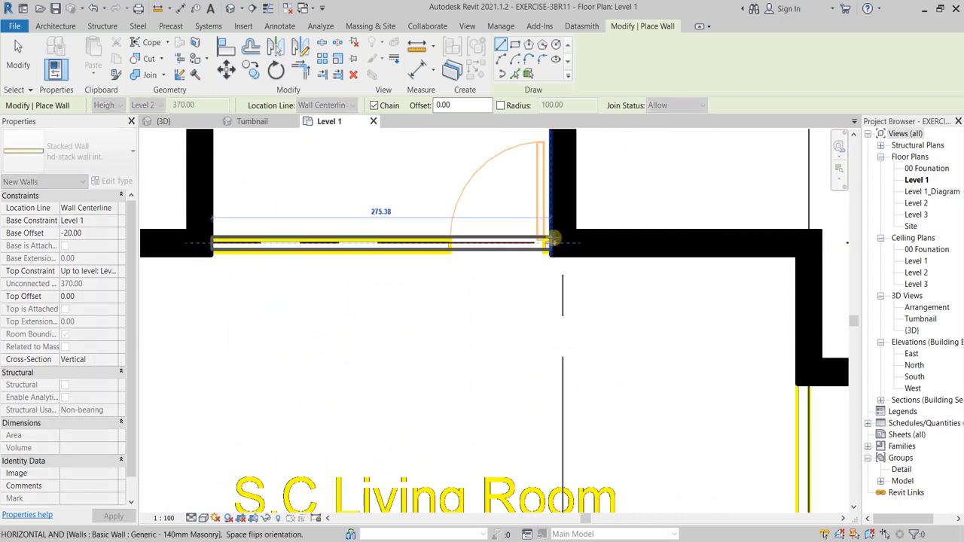
{"action": "left_click", "coordinate": [551, 241]}
{"action": "right_click", "coordinate": [611, 244]}
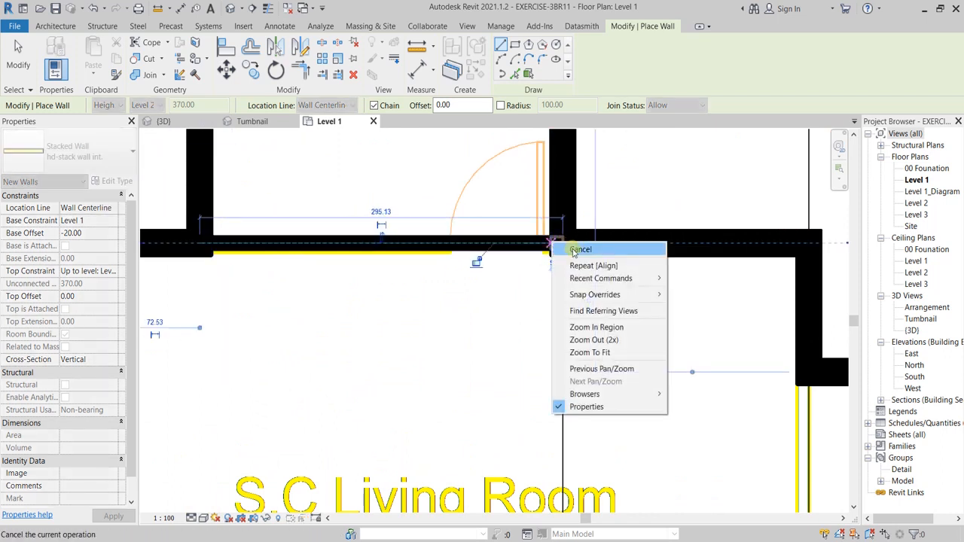
{"action": "left_click", "coordinate": [639, 250]}
Step: Draw an hd-stack wall int. about 290 cm long between the S.C Living Room and the bedroom beside it, ending at the bedroom door's stub
{"action": "scroll", "coordinate": [551, 311], "scroll_direction": "down", "scroll_amount": 5}
{"action": "scroll", "coordinate": [551, 311], "scroll_direction": "down", "scroll_amount": 5}
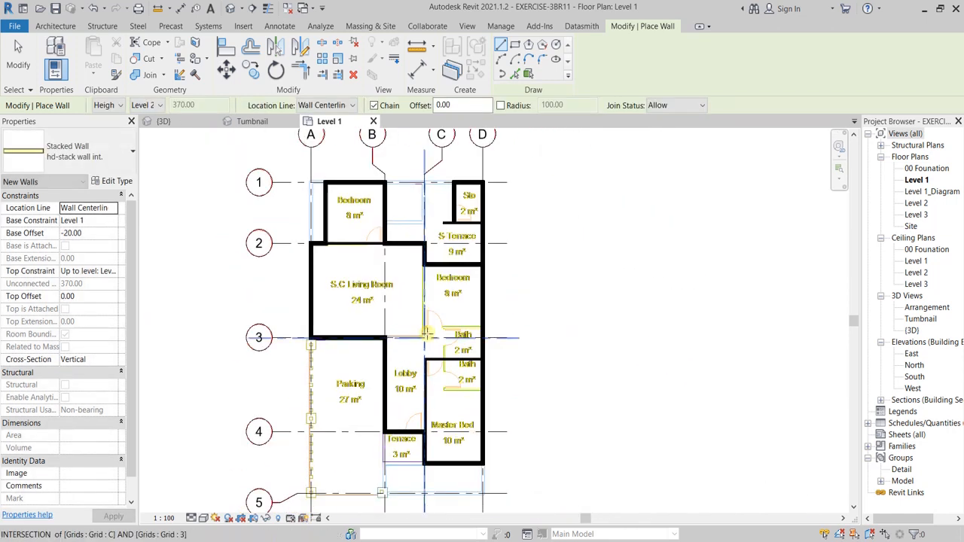
{"action": "scroll", "coordinate": [451, 266], "scroll_direction": "up", "scroll_amount": 5}
{"action": "scroll", "coordinate": [422, 178], "scroll_direction": "up", "scroll_amount": 4}
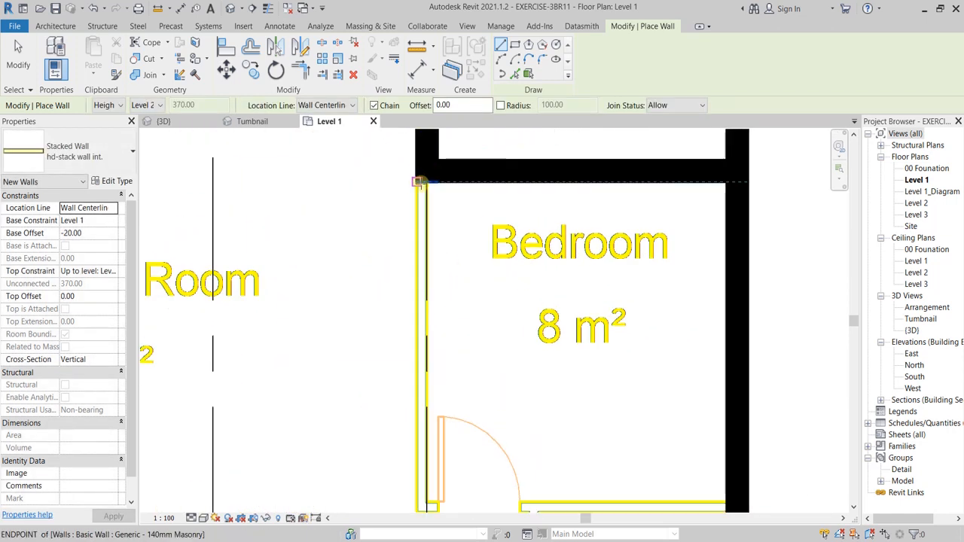
{"action": "scroll", "coordinate": [420, 181], "scroll_direction": "up", "scroll_amount": 2}
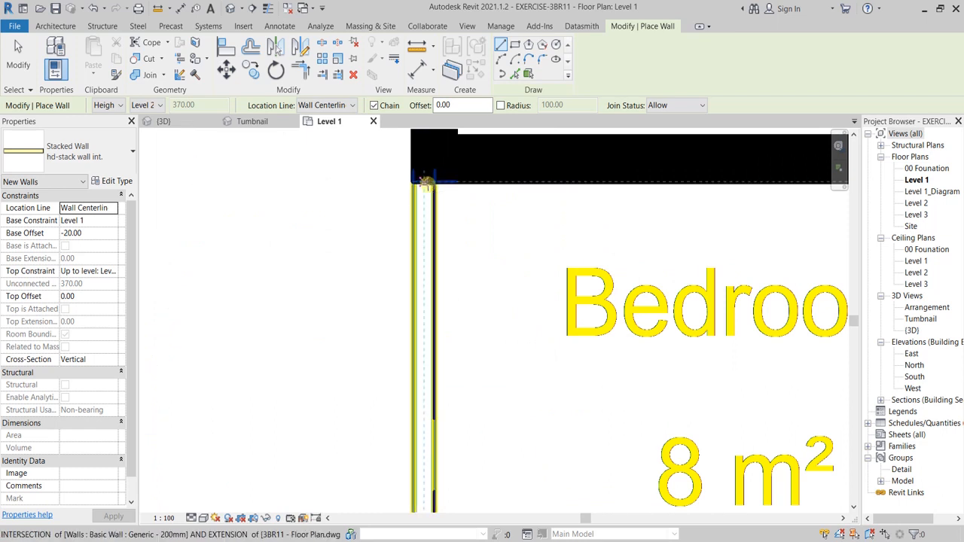
{"action": "left_click", "coordinate": [428, 181]}
{"action": "scroll", "coordinate": [429, 226], "scroll_direction": "down", "scroll_amount": 5}
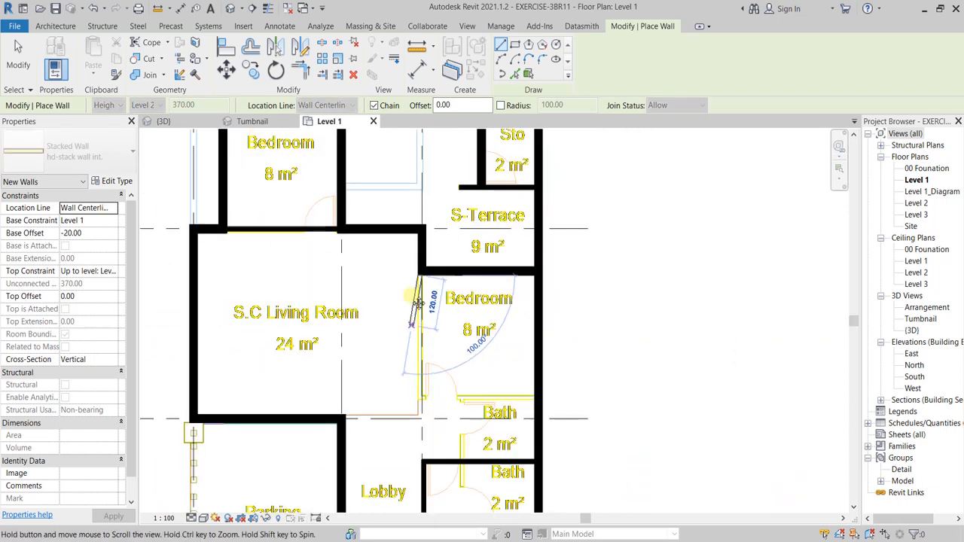
{"action": "scroll", "coordinate": [407, 297], "scroll_direction": "up", "scroll_amount": 4}
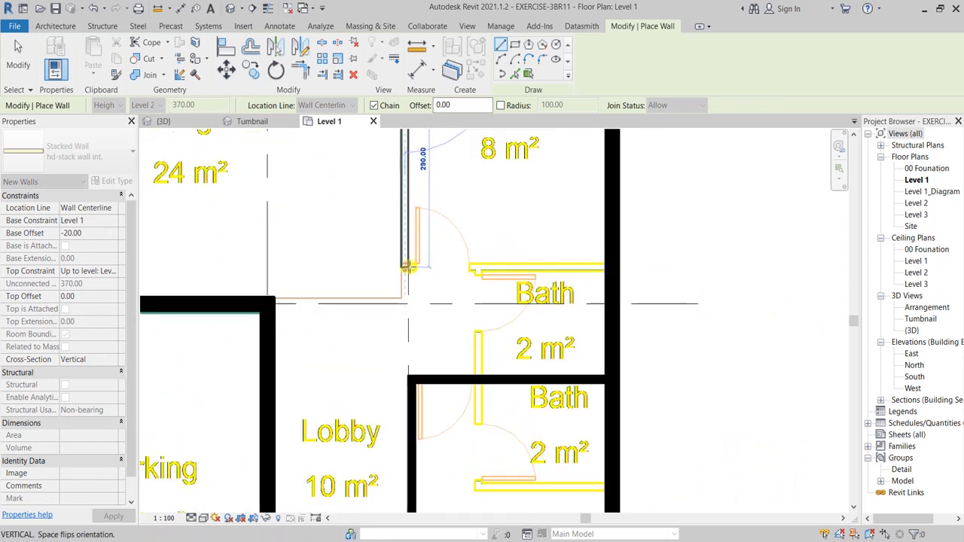
{"action": "scroll", "coordinate": [408, 268], "scroll_direction": "up", "scroll_amount": 3}
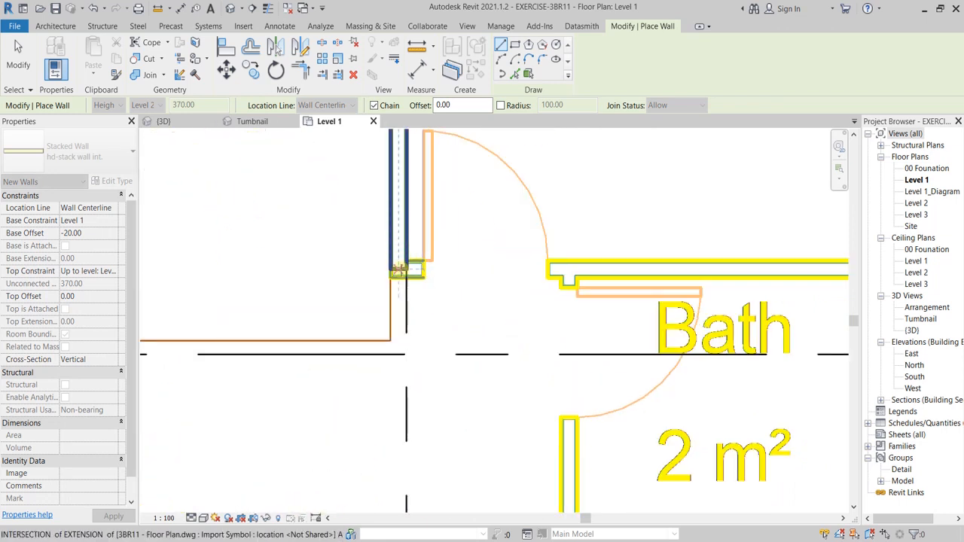
{"action": "left_click", "coordinate": [399, 270]}
Step: Continue the wall about 285 cm between the bedroom and the upper Bath to the grid D wall and end the chain
{"action": "scroll", "coordinate": [608, 260], "scroll_direction": "down", "scroll_amount": 4}
{"action": "middle_click_drag", "start_coordinate": [630, 280], "coordinate": [465, 281]}
{"action": "scroll", "coordinate": [556, 261], "scroll_direction": "up", "scroll_amount": 1}
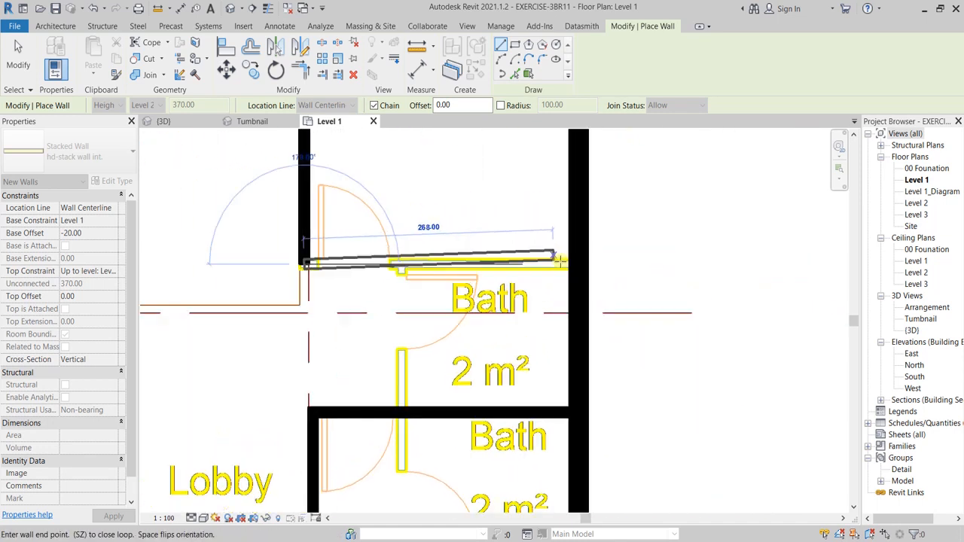
{"action": "scroll", "coordinate": [559, 261], "scroll_direction": "up", "scroll_amount": 2}
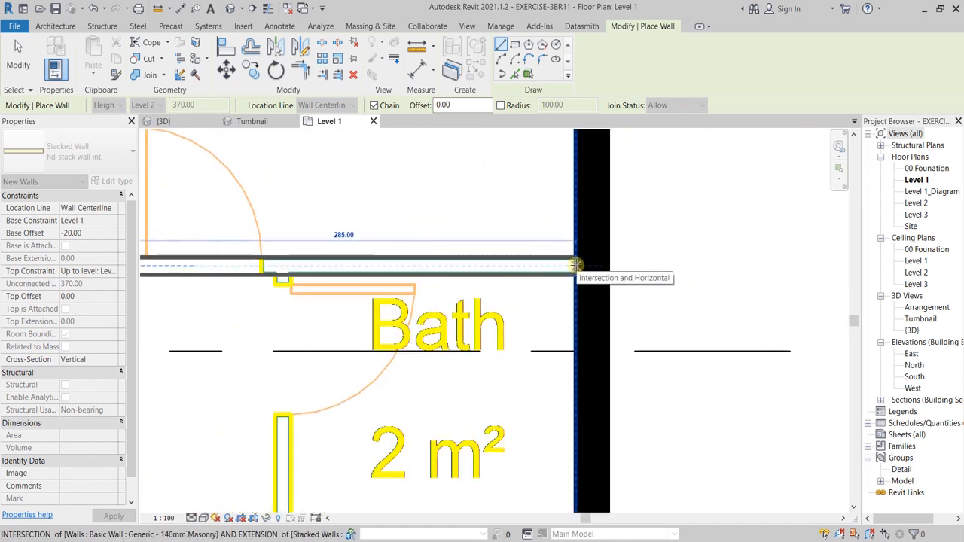
{"action": "left_click", "coordinate": [575, 265]}
{"action": "right_click", "coordinate": [577, 266]}
{"action": "left_click", "coordinate": [592, 272]}
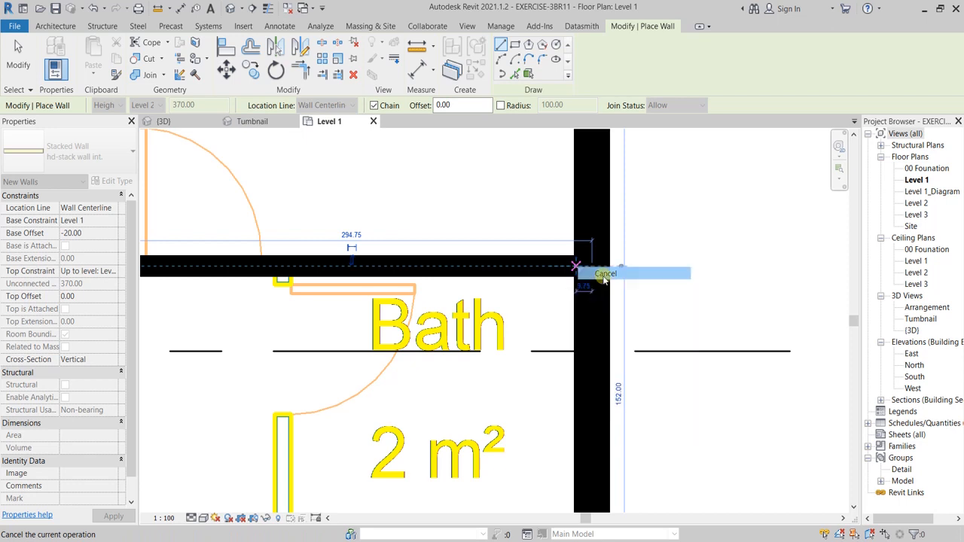
Step: Draw an hd-stack wall int. about 180 cm long from the grid D wall between the lower Bath and the Master Bed
{"action": "scroll", "coordinate": [330, 320], "scroll_direction": "down", "scroll_amount": 5}
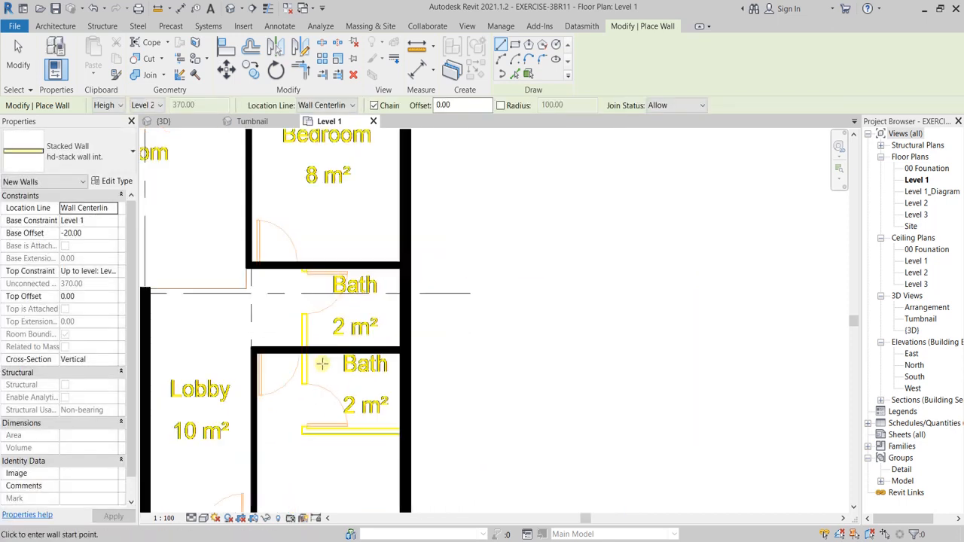
{"action": "middle_click_drag", "start_coordinate": [348, 376], "coordinate": [358, 340]}
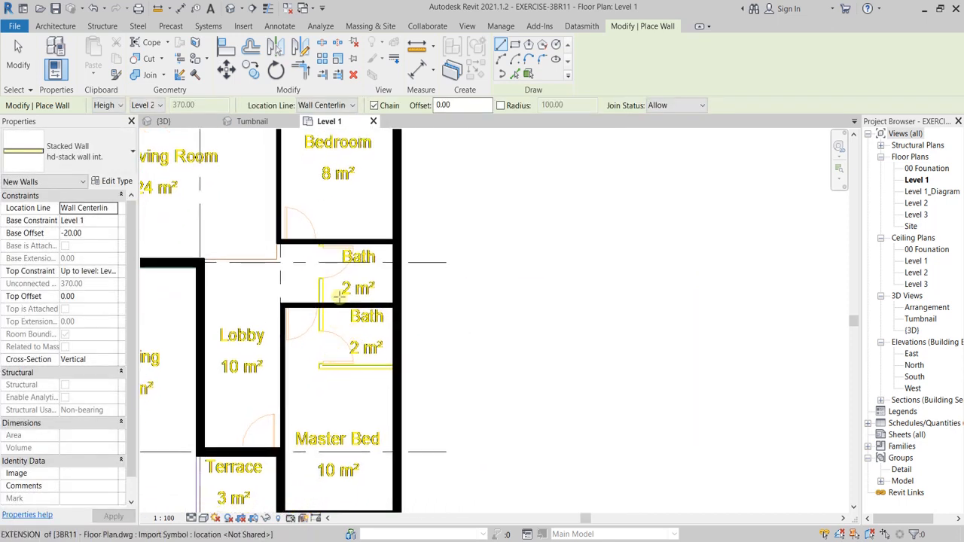
{"action": "scroll", "coordinate": [396, 367], "scroll_direction": "up", "scroll_amount": 1}
{"action": "scroll", "coordinate": [415, 362], "scroll_direction": "up", "scroll_amount": 4}
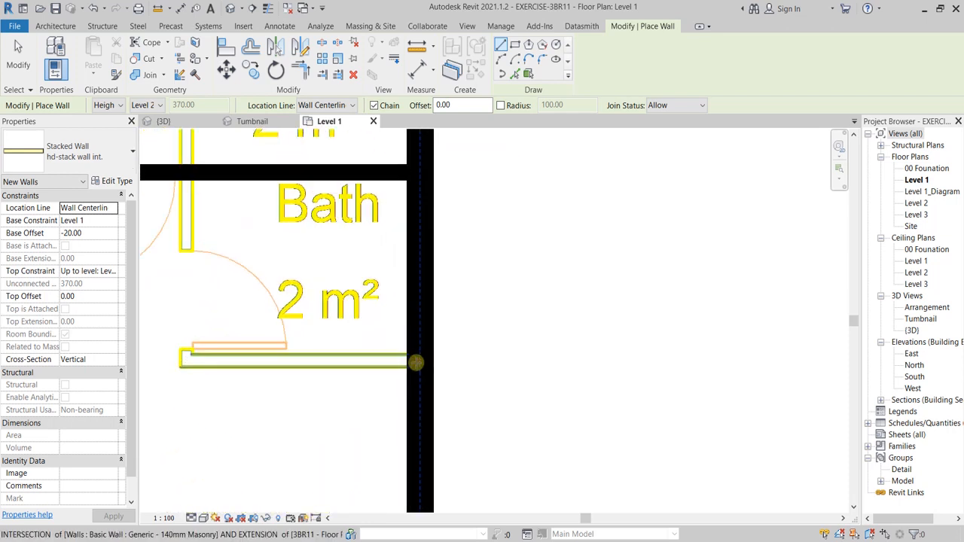
{"action": "scroll", "coordinate": [416, 362], "scroll_direction": "up", "scroll_amount": 2}
{"action": "left_click", "coordinate": [408, 362]}
{"action": "scroll", "coordinate": [286, 362], "scroll_direction": "down", "scroll_amount": 3}
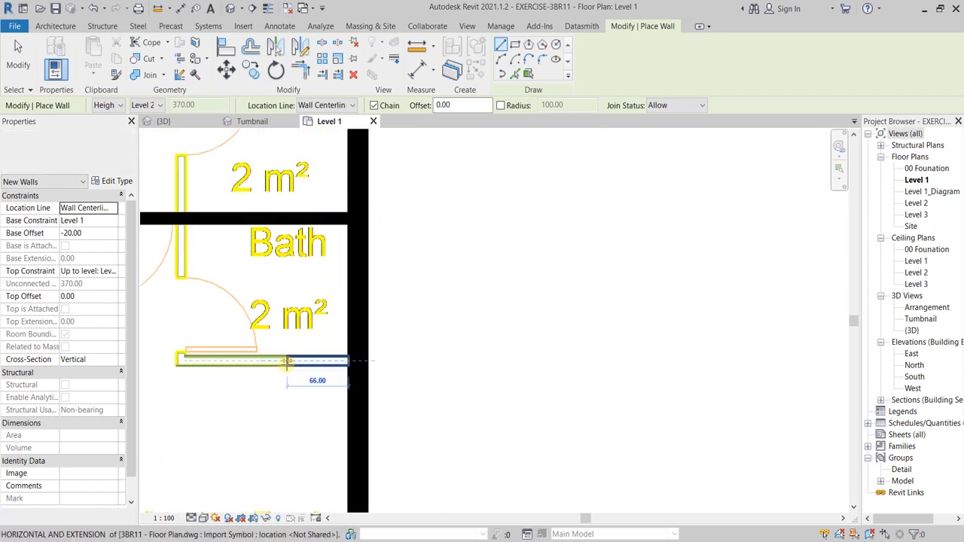
{"action": "scroll", "coordinate": [287, 362], "scroll_direction": "up", "scroll_amount": 3}
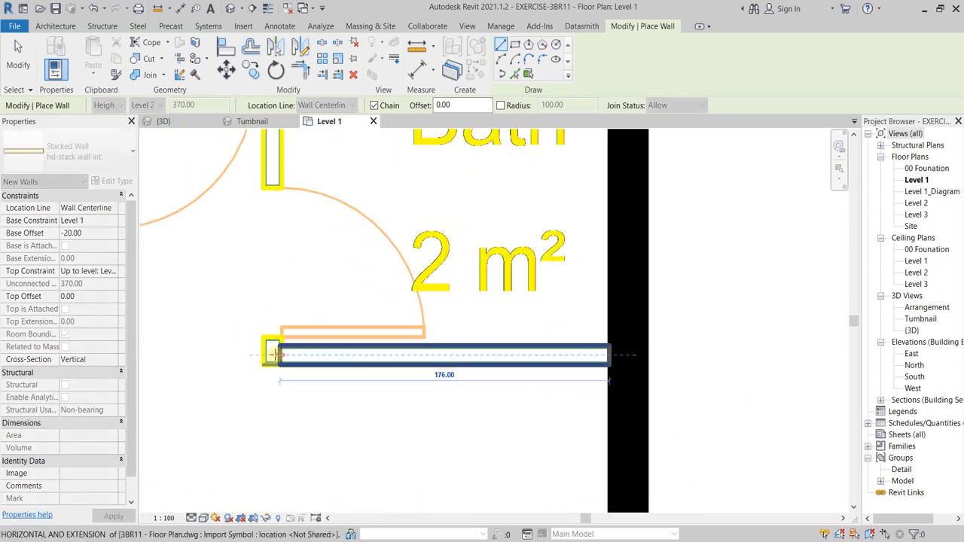
{"action": "scroll", "coordinate": [273, 351], "scroll_direction": "up", "scroll_amount": 3}
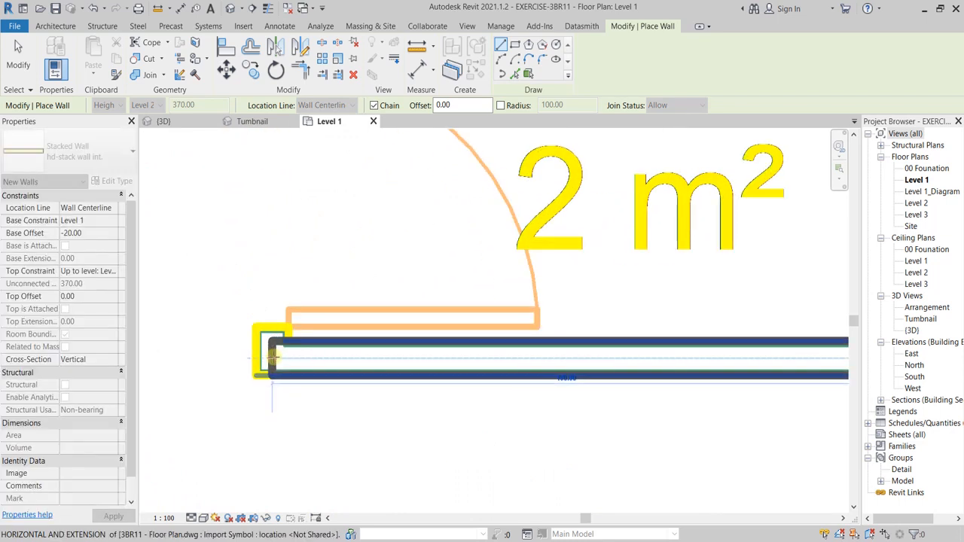
{"action": "left_click", "coordinate": [272, 354]}
Step: Continue the wall about 298 cm up along both Baths' door side to the bedroom partition and finish placing walls
{"action": "scroll", "coordinate": [272, 259], "scroll_direction": "down", "scroll_amount": 4}
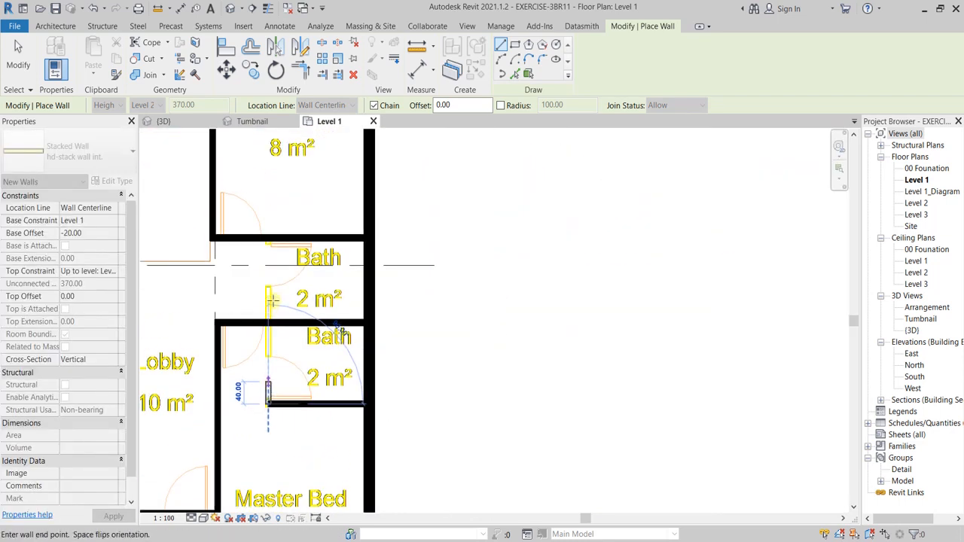
{"action": "scroll", "coordinate": [267, 244], "scroll_direction": "up", "scroll_amount": 3}
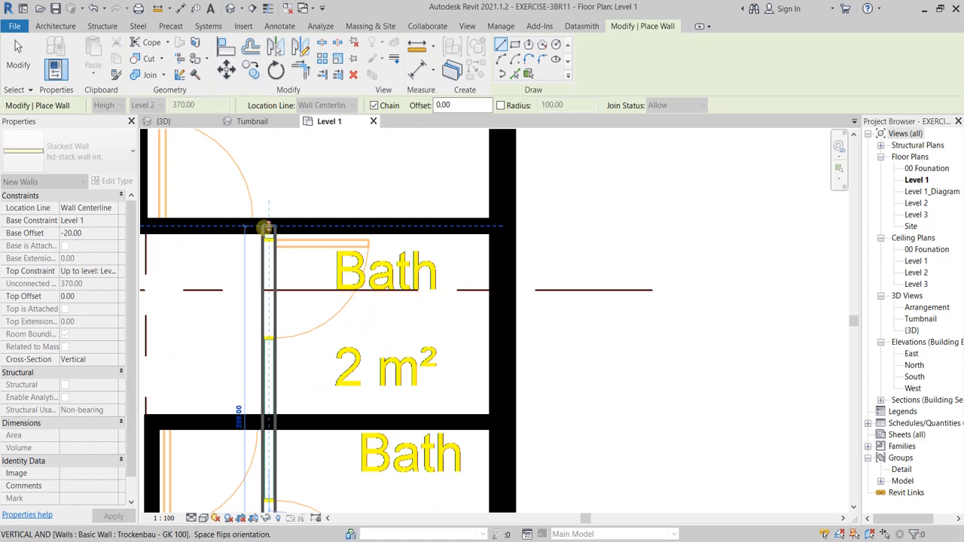
{"action": "left_click", "coordinate": [268, 227]}
{"action": "right_click", "coordinate": [267, 228]}
{"action": "left_click", "coordinate": [278, 233]}
{"action": "right_click", "coordinate": [276, 173]}
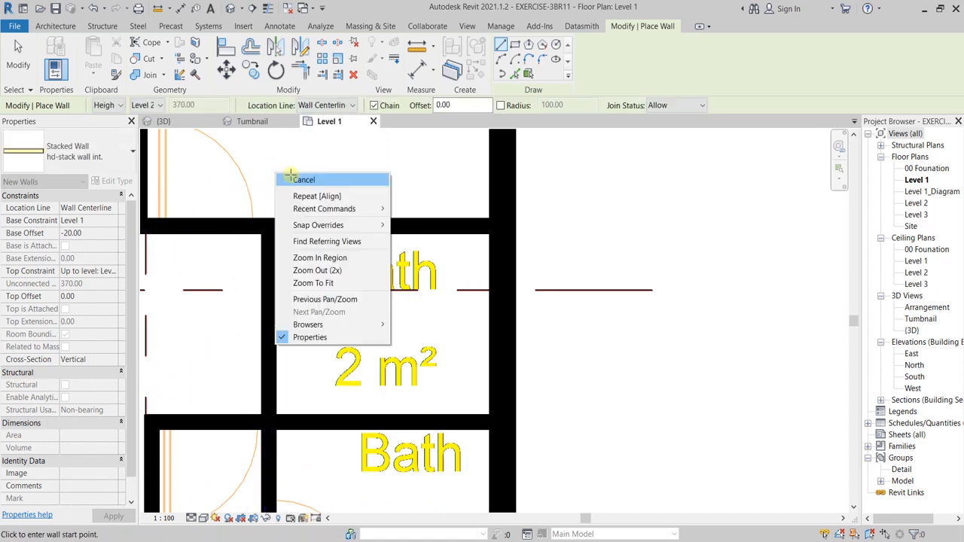
{"action": "left_click", "coordinate": [290, 179]}
Step: Adjust the upper end of the Baths' door-side wall at the partition below the bedroom and deselect the wall
{"action": "scroll", "coordinate": [279, 263], "scroll_direction": "up", "scroll_amount": 2}
{"action": "left_click", "coordinate": [278, 256]}
{"action": "scroll", "coordinate": [274, 228], "scroll_direction": "up", "scroll_amount": 2}
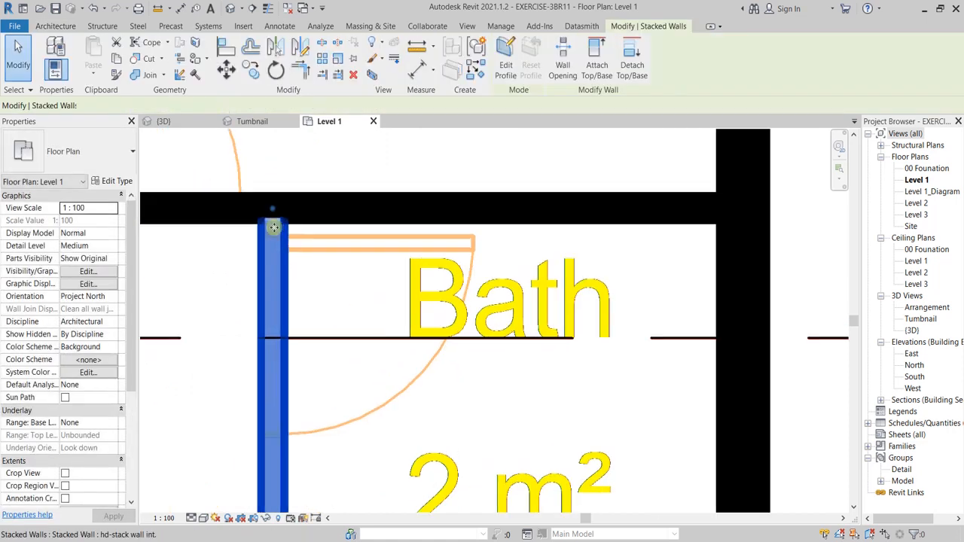
{"action": "scroll", "coordinate": [274, 227], "scroll_direction": "up", "scroll_amount": 2}
{"action": "left_click_drag", "start_coordinate": [272, 195], "coordinate": [273, 218]}
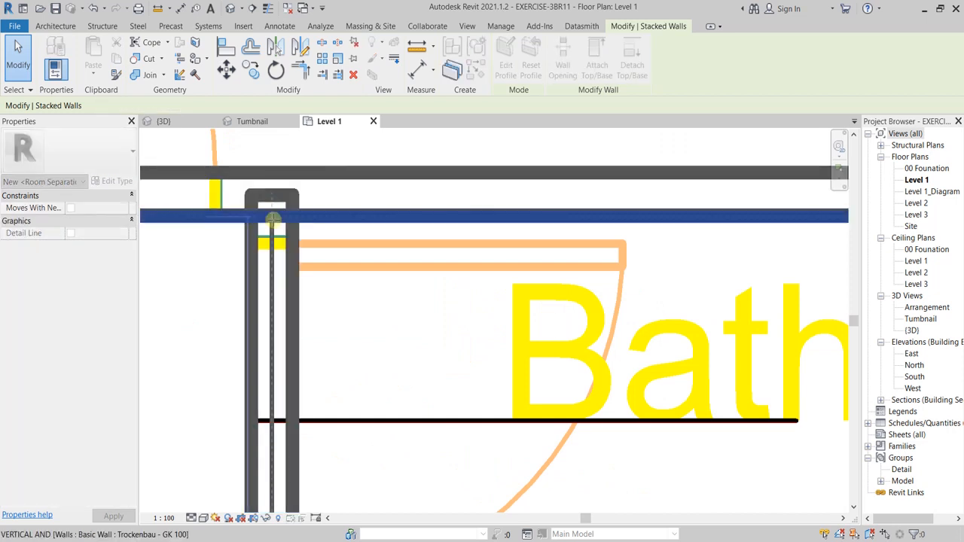
{"action": "scroll", "coordinate": [323, 247], "scroll_direction": "down", "scroll_amount": 5}
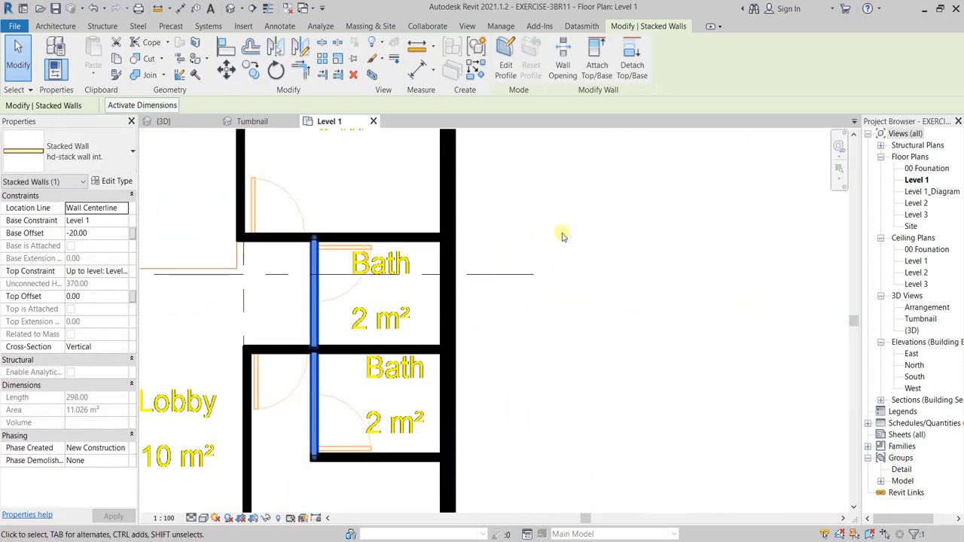
{"action": "left_click", "coordinate": [563, 232]}
Step: Hide the category of the imported 3BR11 - Floor Plan.dwg in the Tumbnail 3D view
{"action": "scroll", "coordinate": [324, 335], "scroll_direction": "down", "scroll_amount": 5}
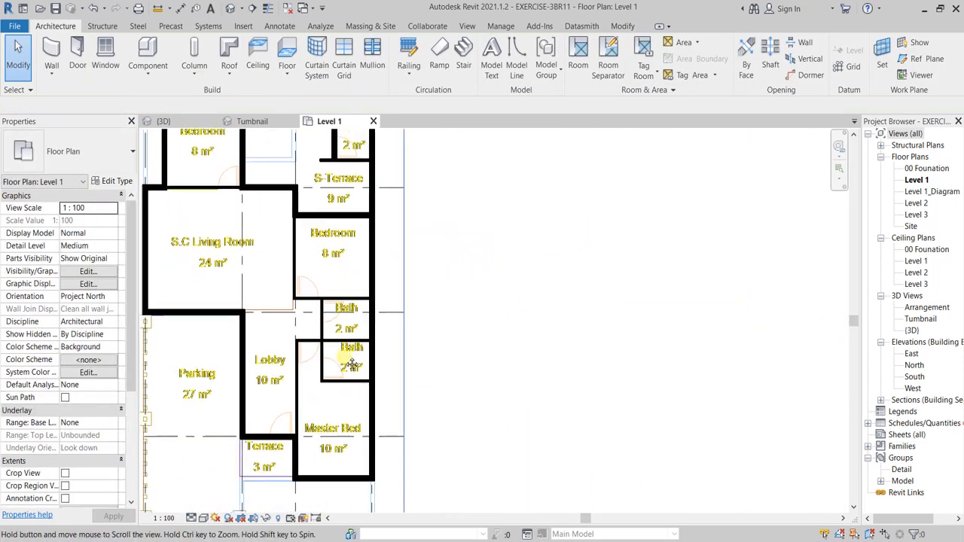
{"action": "middle_click_drag", "start_coordinate": [348, 369], "coordinate": [374, 340]}
{"action": "scroll", "coordinate": [374, 340], "scroll_direction": "down", "scroll_amount": 2}
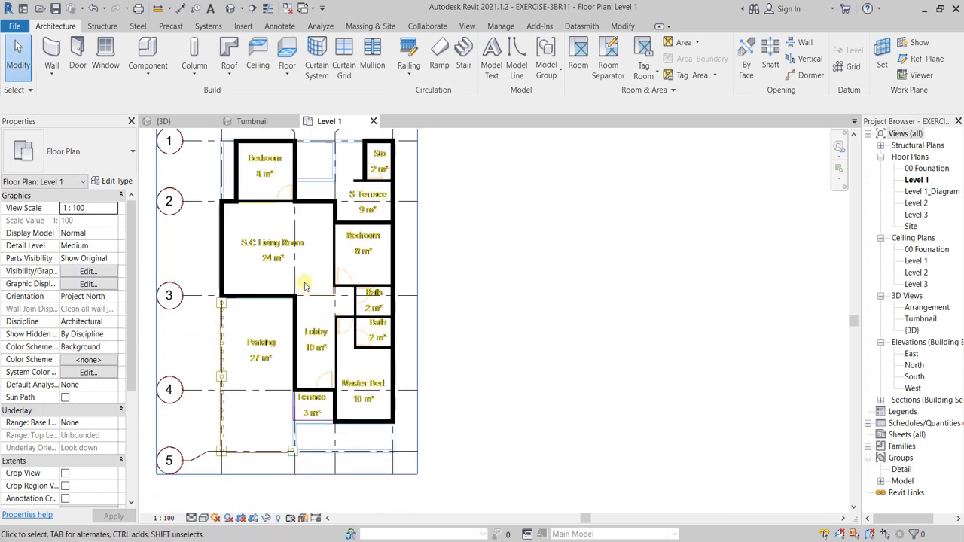
{"action": "left_click", "coordinate": [256, 122]}
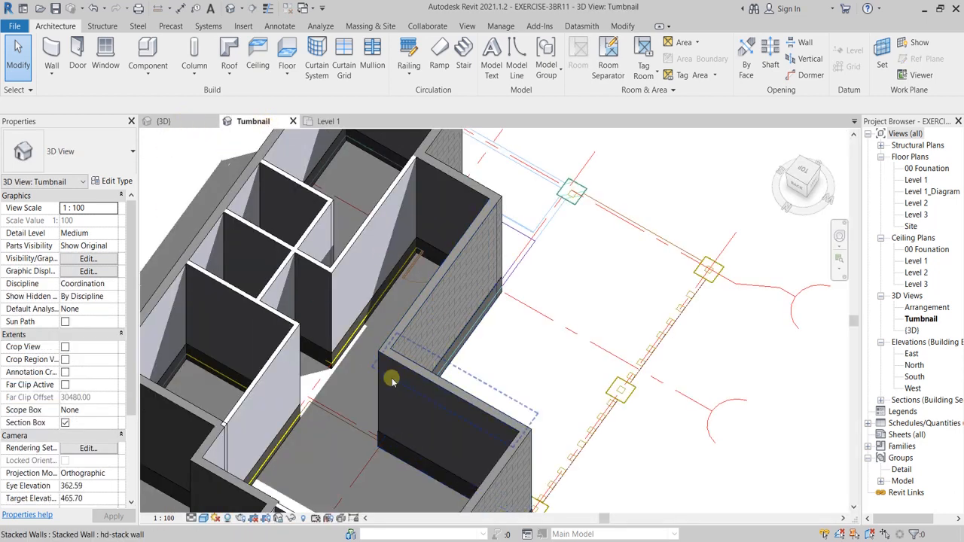
{"action": "scroll", "coordinate": [367, 368], "scroll_direction": "down", "scroll_amount": 3}
{"action": "middle_click_drag", "start_coordinate": [342, 361], "coordinate": [384, 354], "text": "shift"}
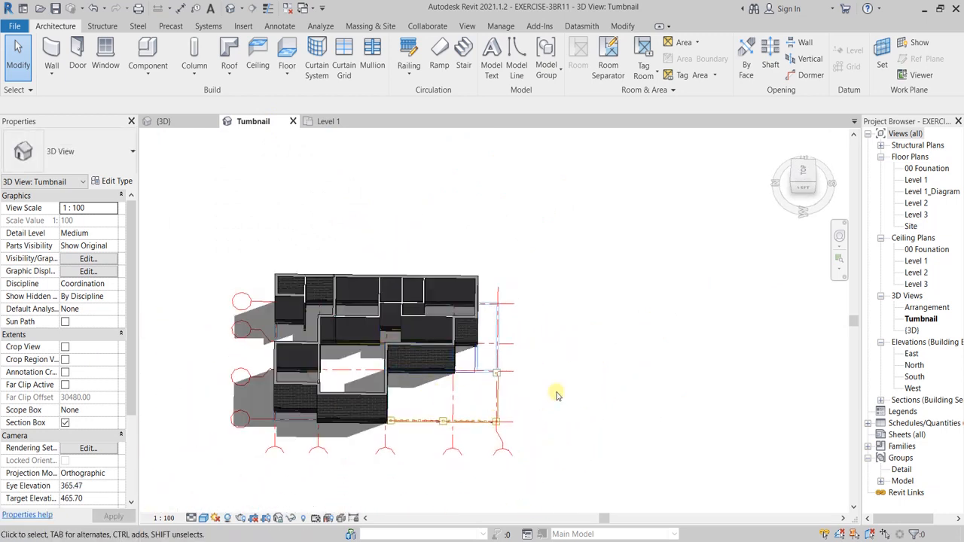
{"action": "left_click", "coordinate": [510, 347]}
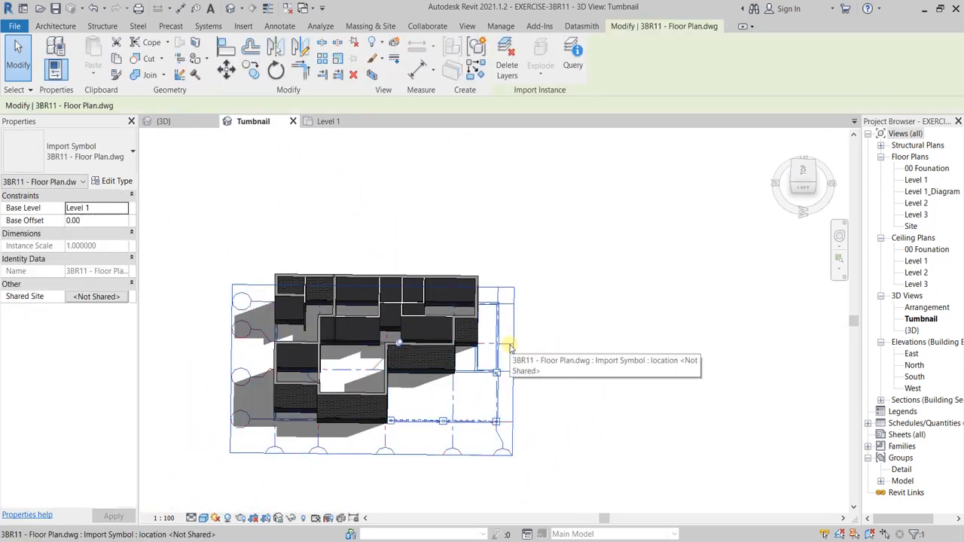
{"action": "left_click", "coordinate": [384, 45]}
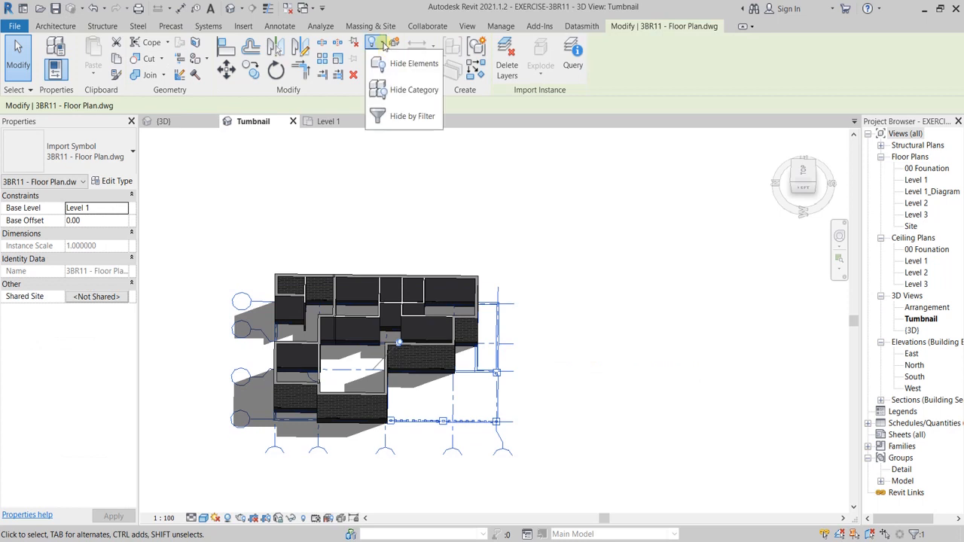
{"action": "left_click", "coordinate": [414, 89]}
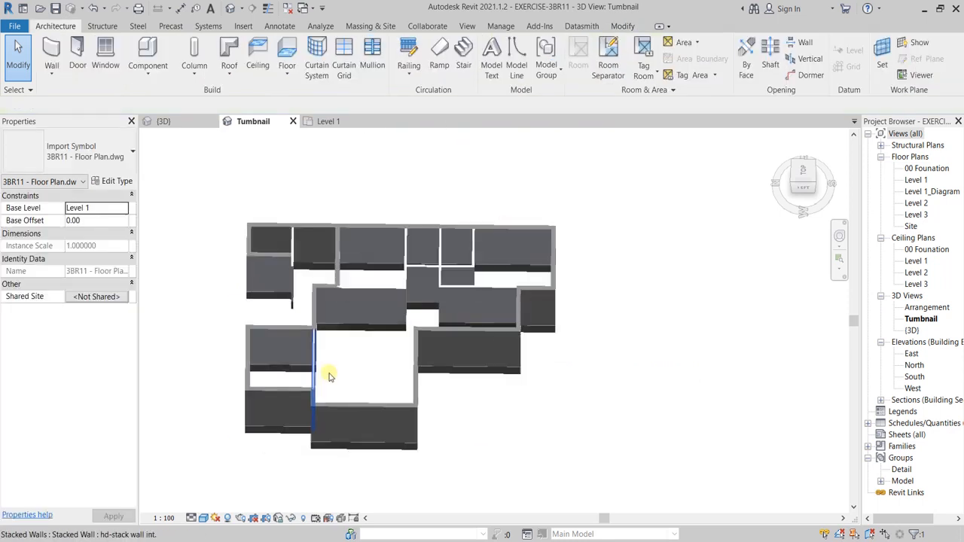
Step: View the finished walls from an isometric angle and return to the Level 1 floor plan
{"action": "middle_click_drag", "start_coordinate": [430, 379], "coordinate": [445, 394], "text": "shift"}
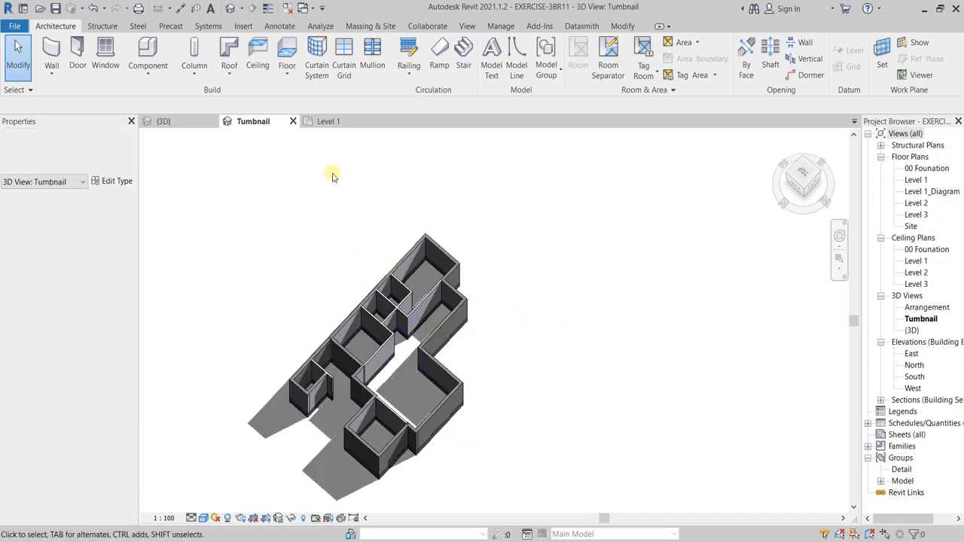
{"action": "left_click", "coordinate": [329, 122]}
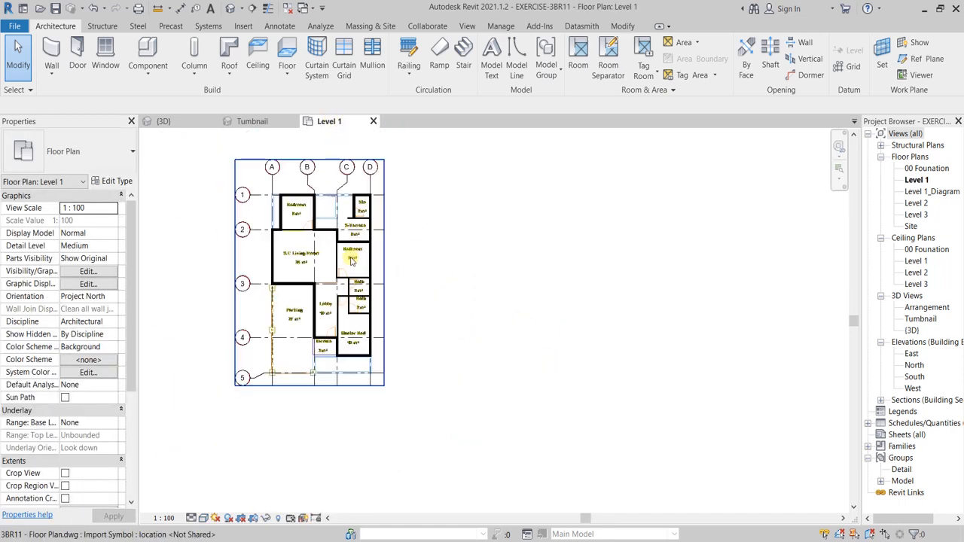
{"action": "middle_click_drag", "start_coordinate": [351, 261], "coordinate": [362, 299]}
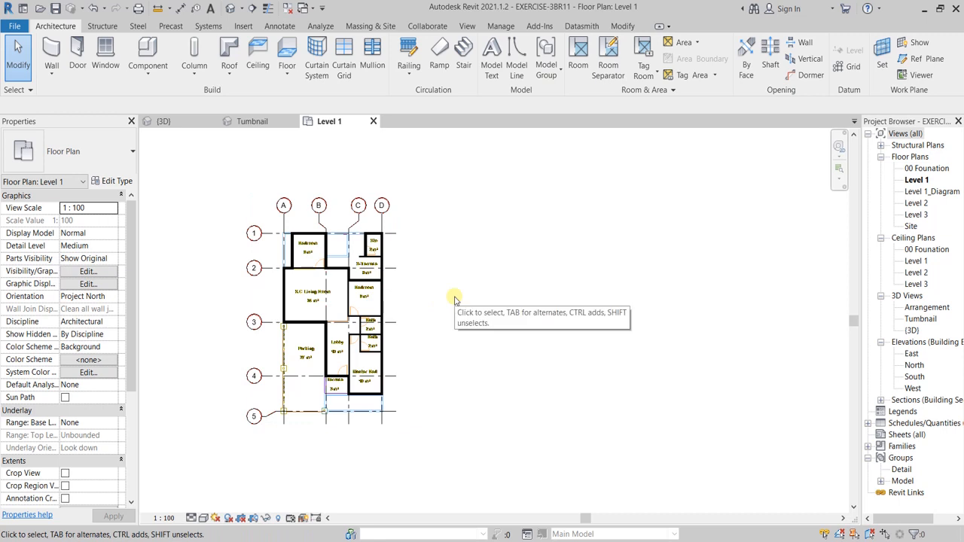